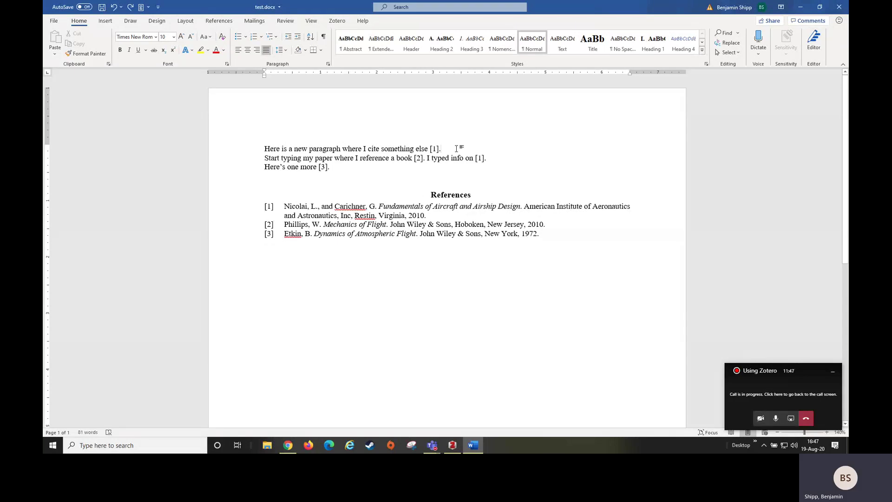
- Add two blank lines after the paragraph citing [1]
click(453, 152)
key(Return)
key(Return)
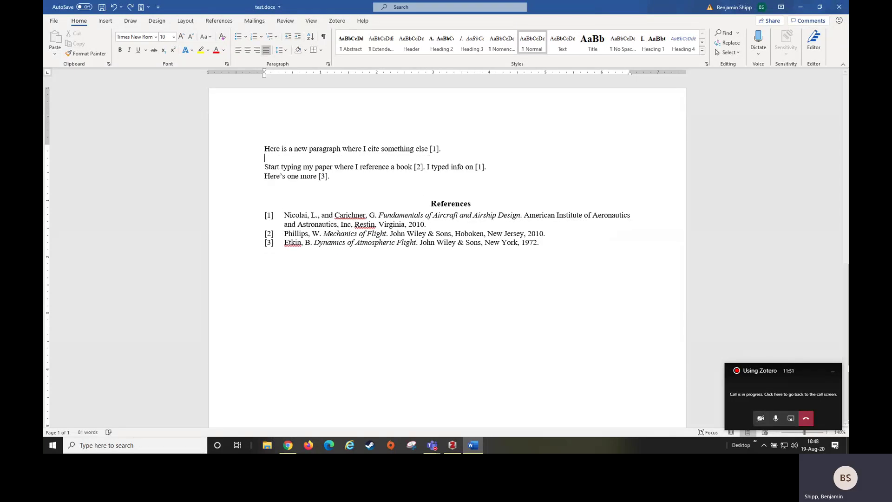
key(Return)
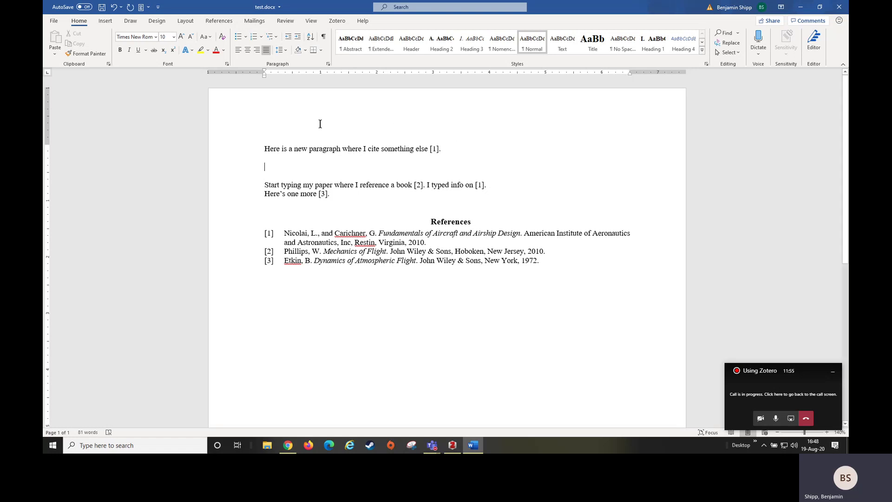
- Insert the AIAA Fig. Quick Parts block (Fig. 1) and start a new line below it
click(149, 8)
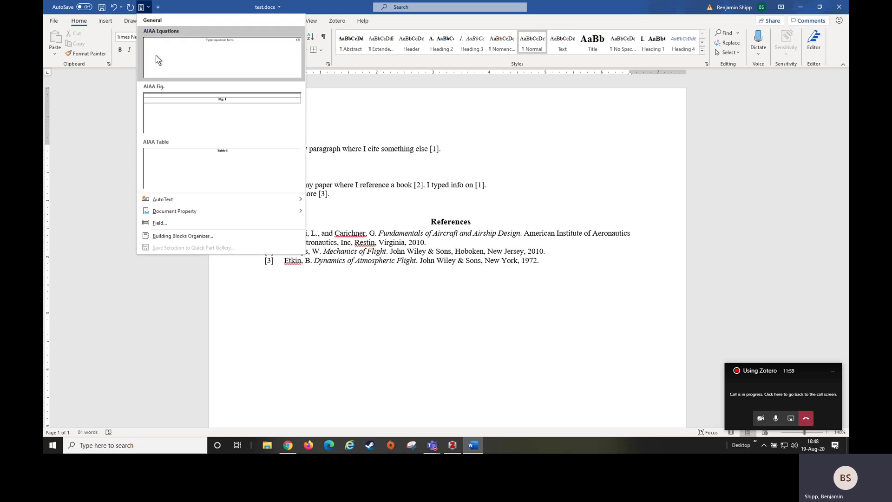
click(186, 122)
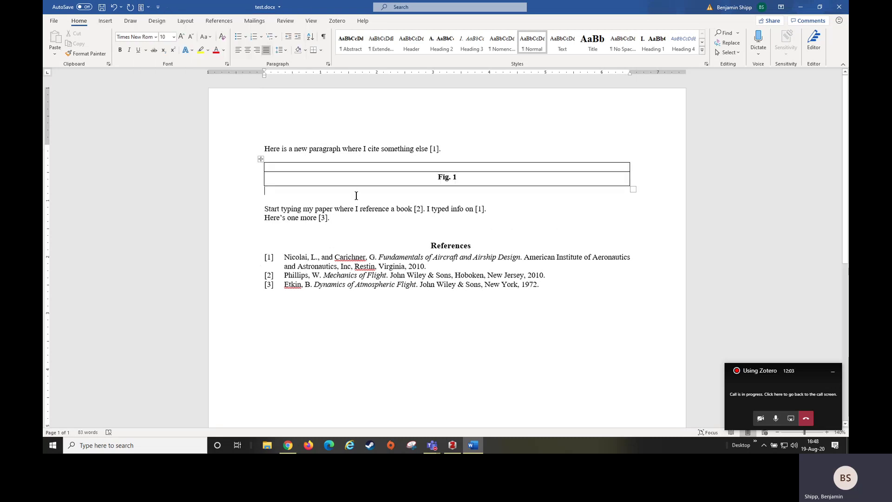
click(463, 196)
key(Return)
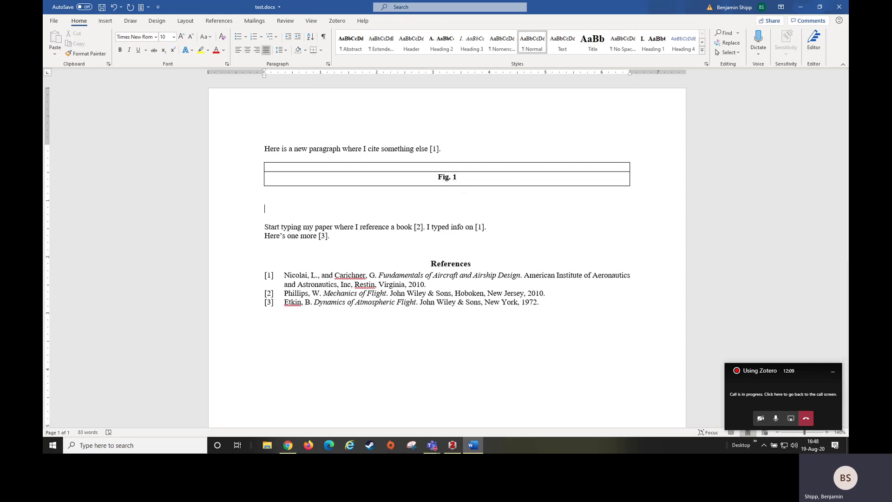
- Insert the AIAA Equations block and enter e=mc^2 as equation (1)
click(147, 7)
click(203, 56)
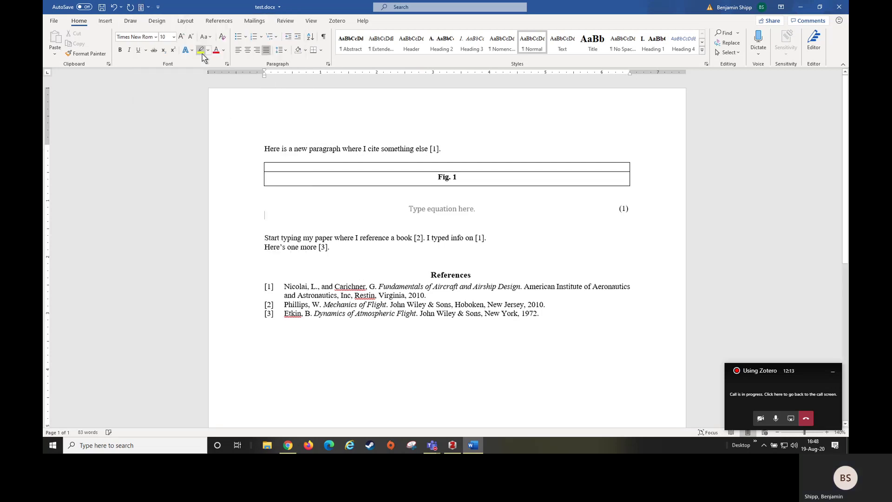
click(445, 212)
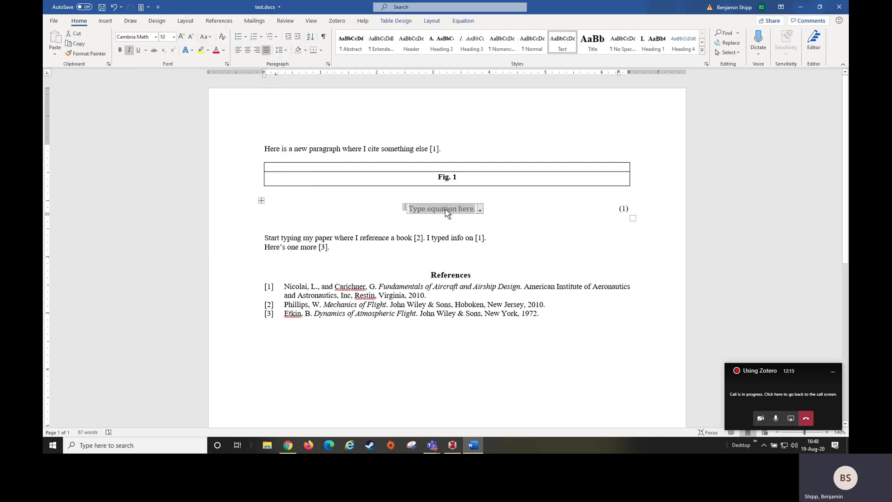
text(e)
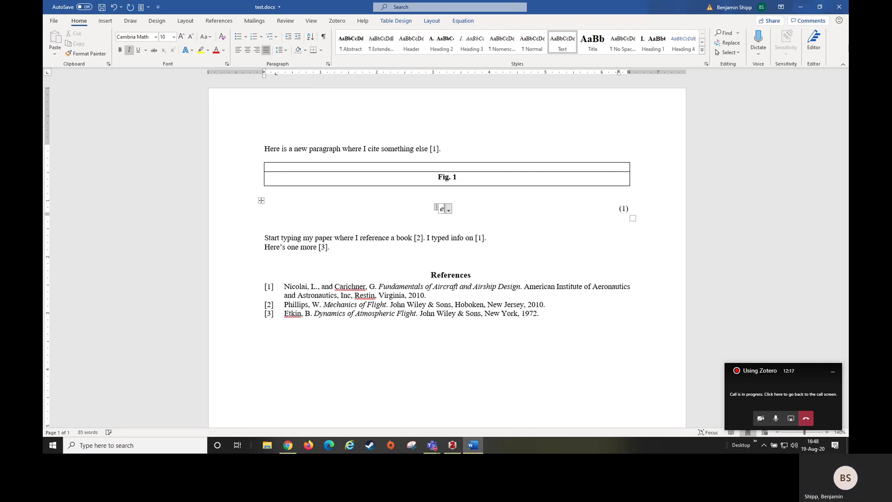
text(=)
text(mc^2)
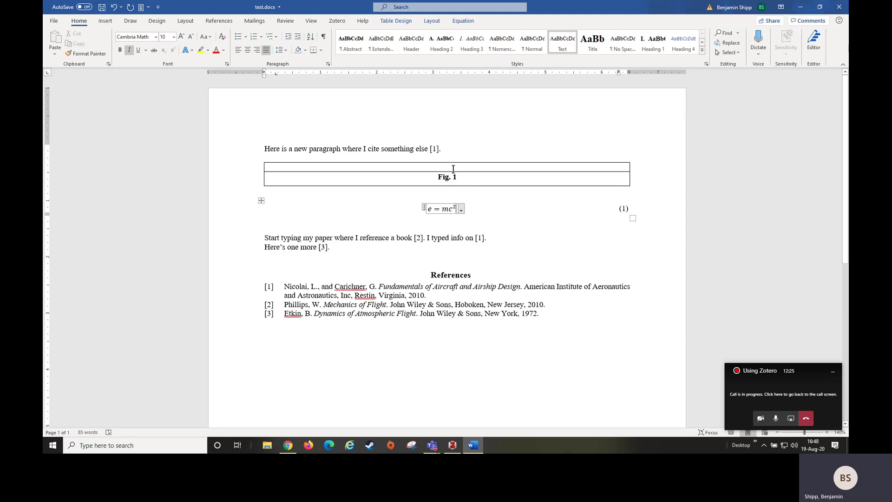
click(453, 223)
- Insert the AIAA Table block (Table I) and type test text 'sdfsdf' twice below it
click(148, 7)
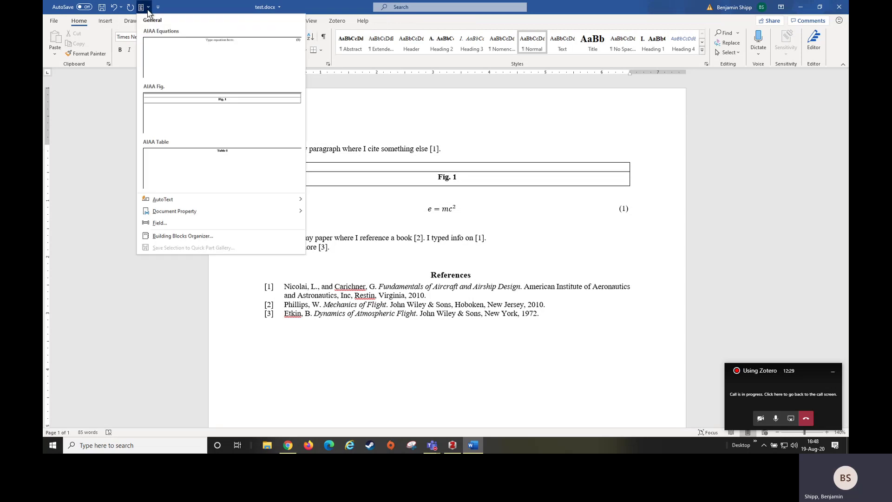
click(176, 175)
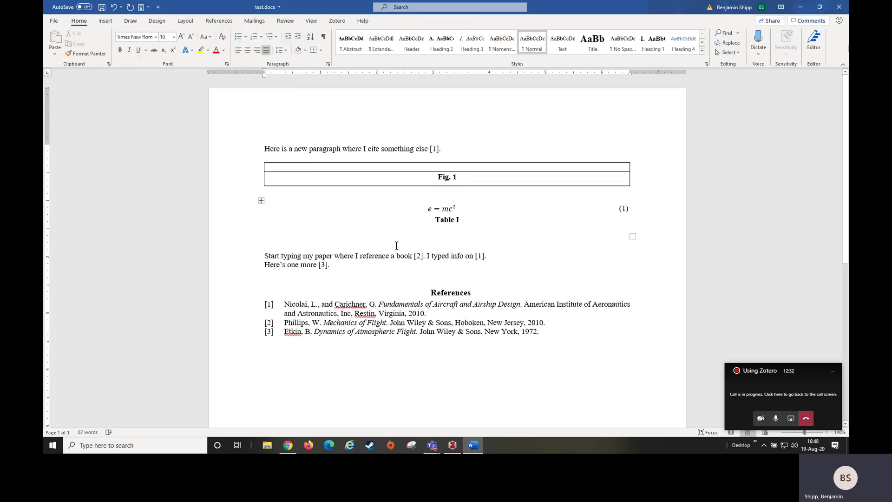
click(446, 232)
click(446, 237)
text(sdfsdf)
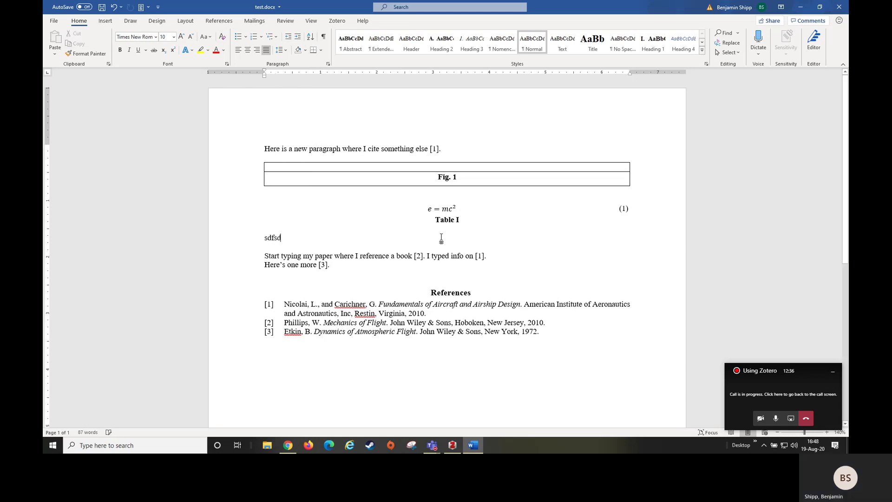
click(444, 229)
text(sdfsdf)
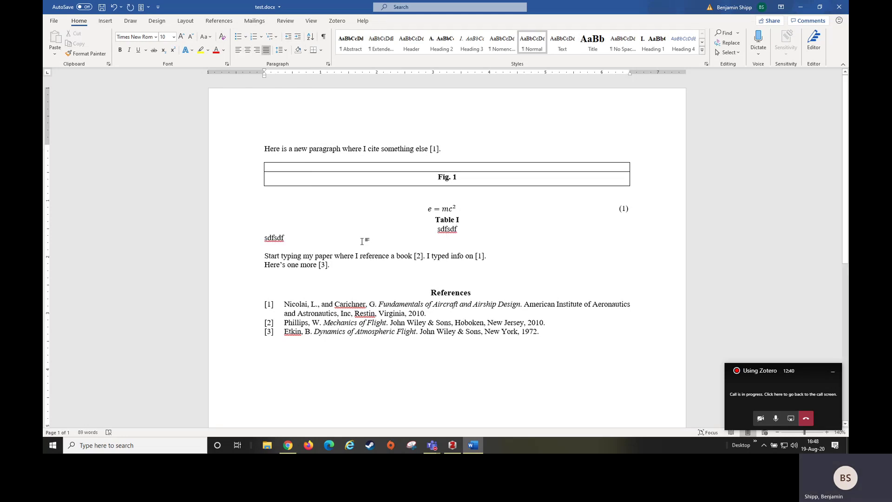
- Undo the test text and the Table I, equation and Fig. 1 blocks, keeping one empty line
key(ctrl+z)
key(ctrl+z)
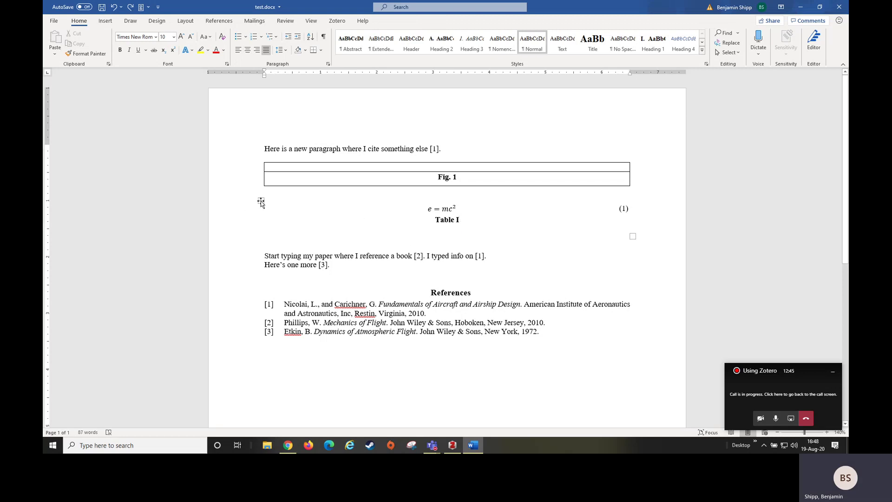
key(ctrl+z)
key(ctrl+z)
key(ctrl+z)
key(ctrl+z)
key(ctrl+z)
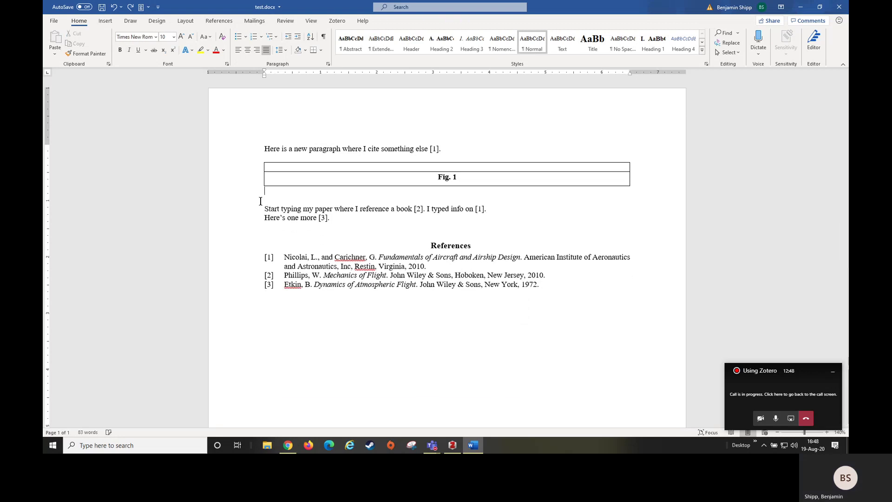
key(ctrl+z)
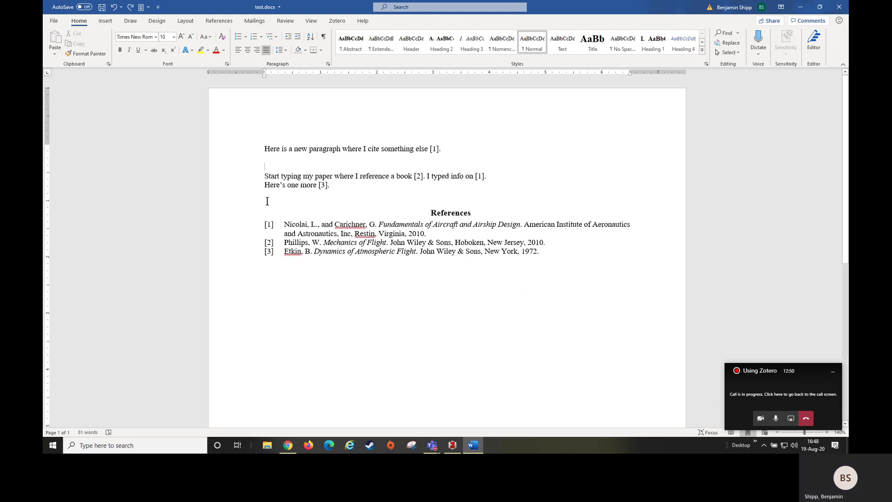
key(ctrl+y)
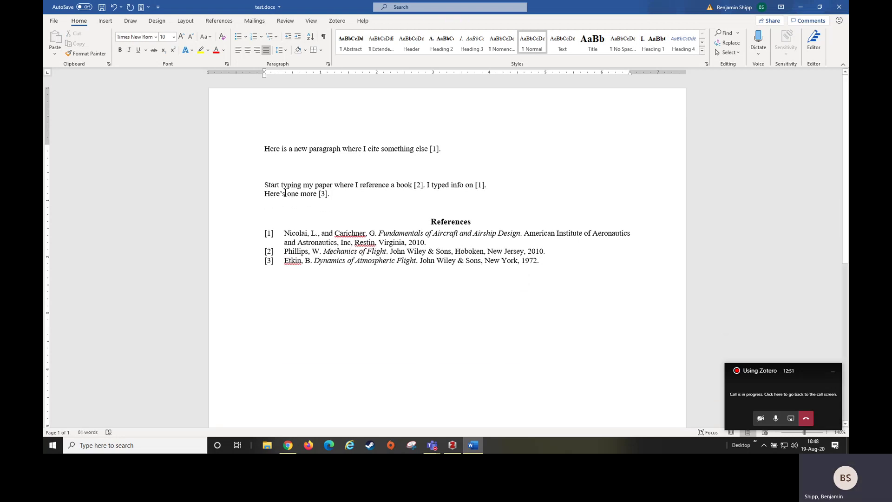
- Insert an empty one-column, two-row table and select it by its move handle
click(106, 22)
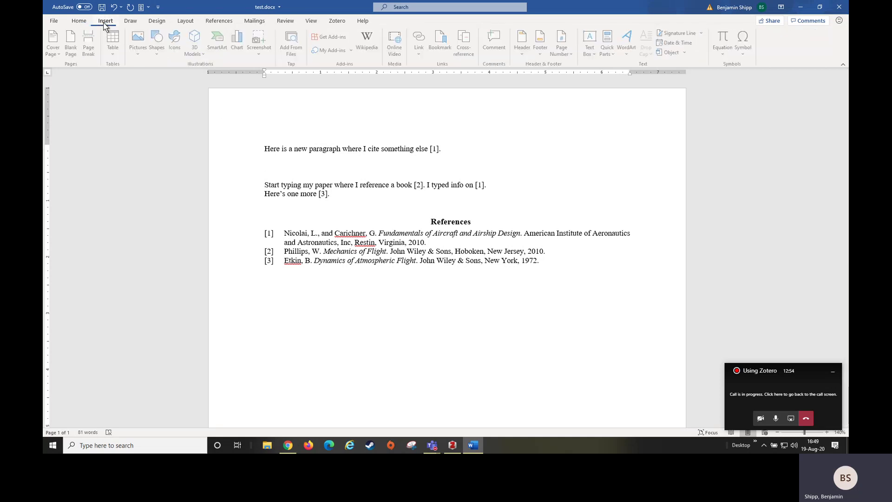
click(115, 52)
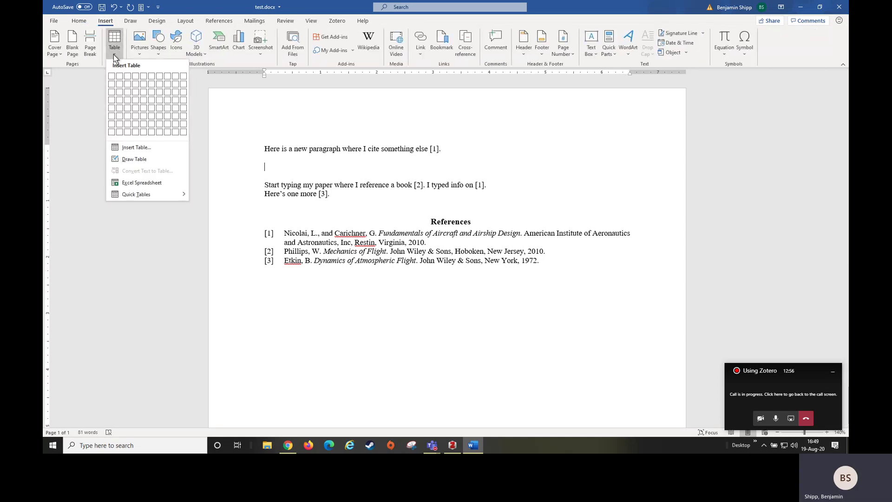
click(112, 84)
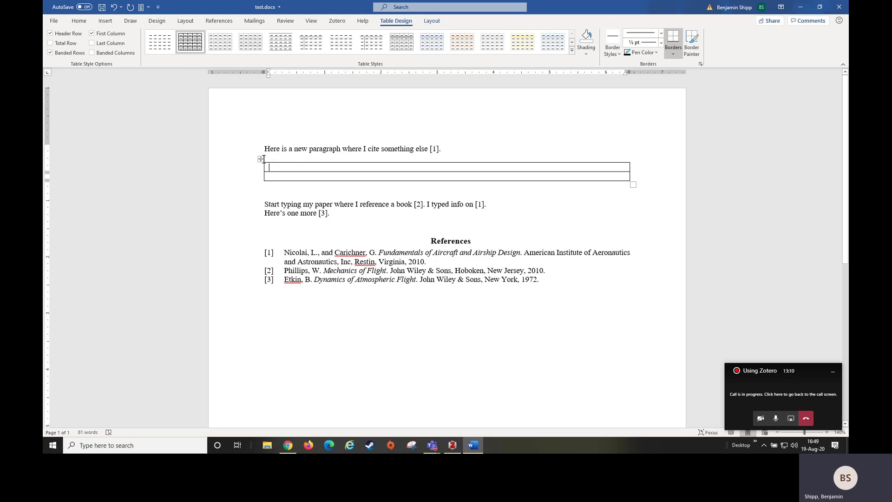
click(261, 159)
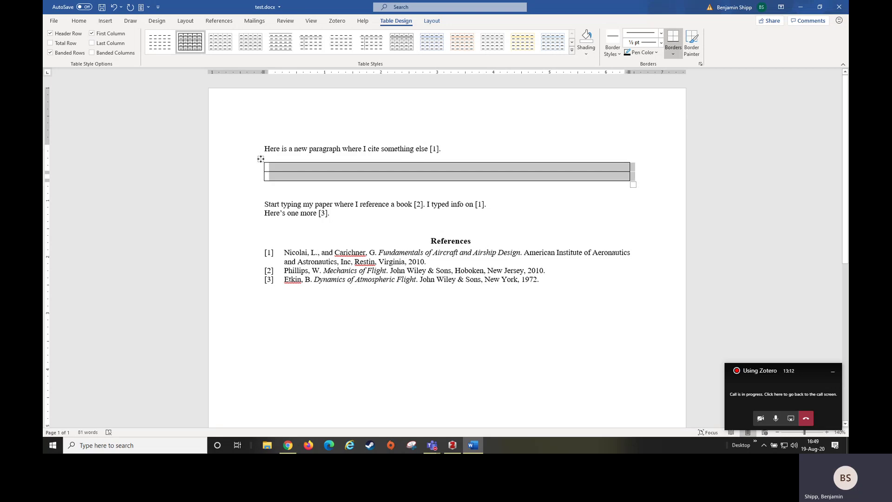
right_click(260, 159)
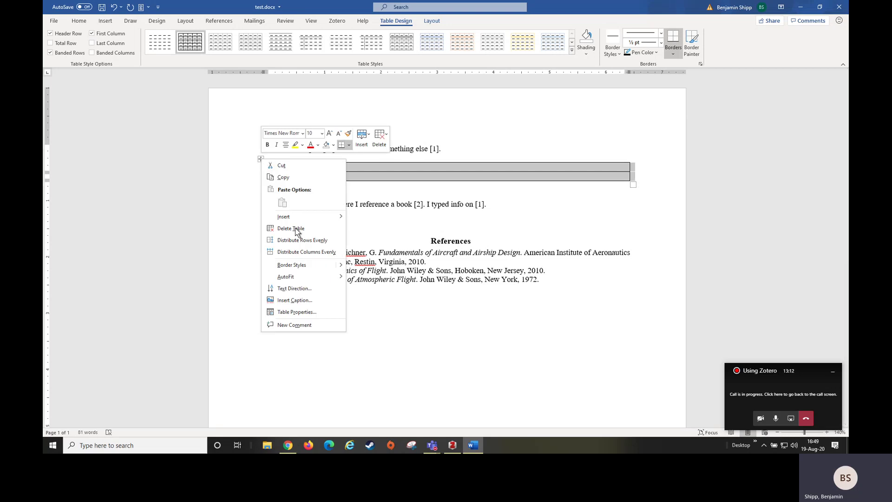
click(259, 159)
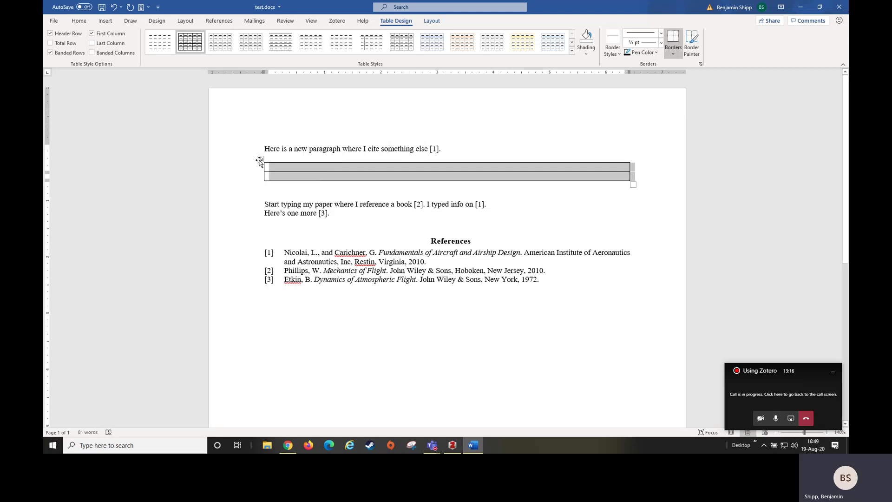
right_click(260, 160)
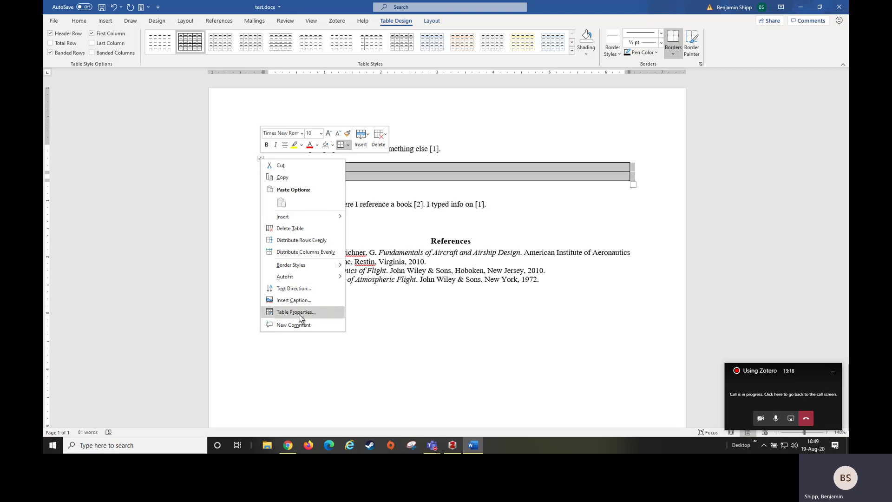
- Create a new 'Fig.' caption label and insert a 'Fig. 1' caption under the table
click(293, 301)
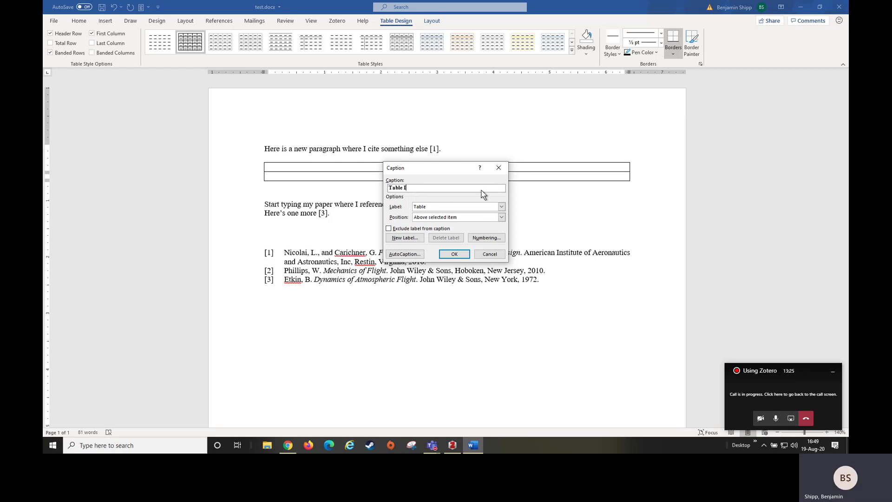
click(501, 207)
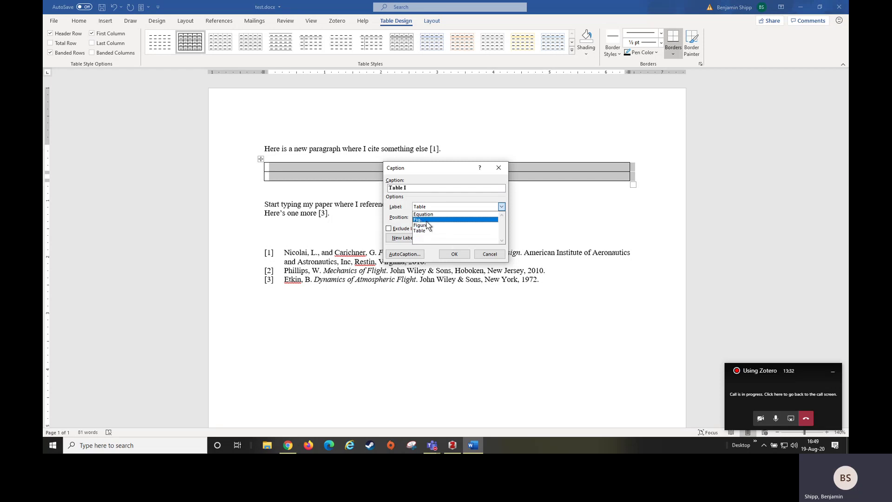
click(436, 196)
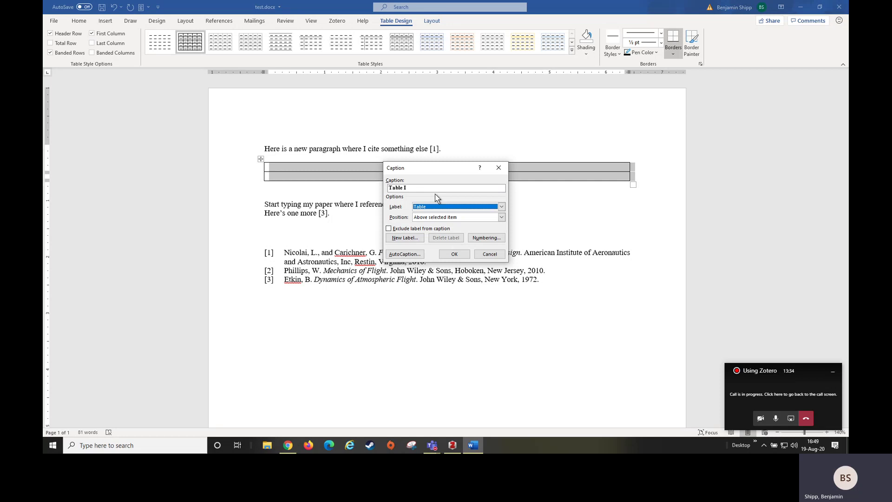
click(406, 239)
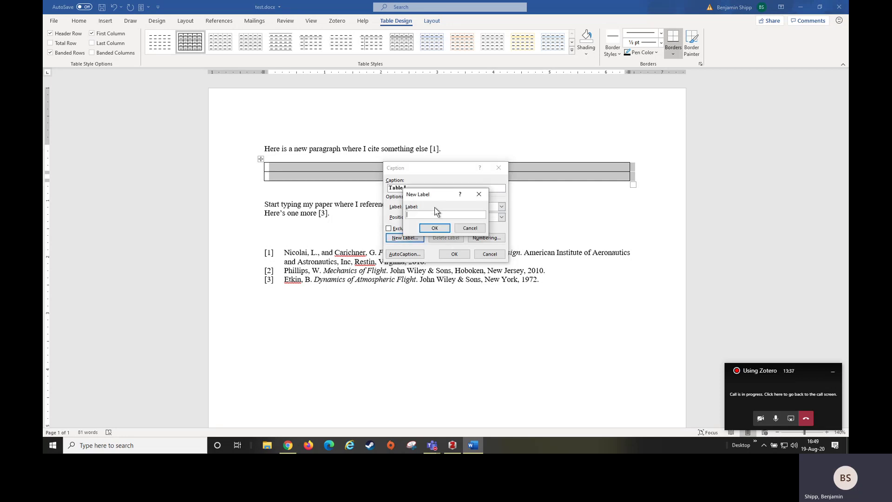
text(Fig.)
click(444, 228)
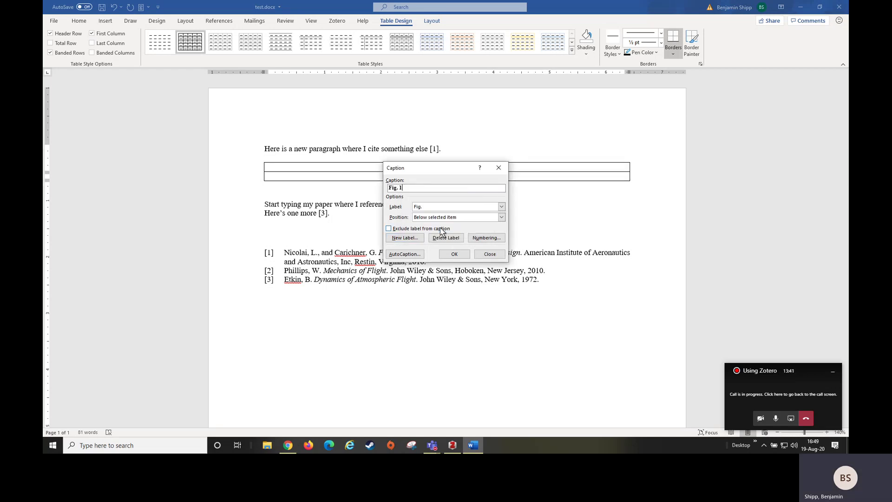
click(498, 207)
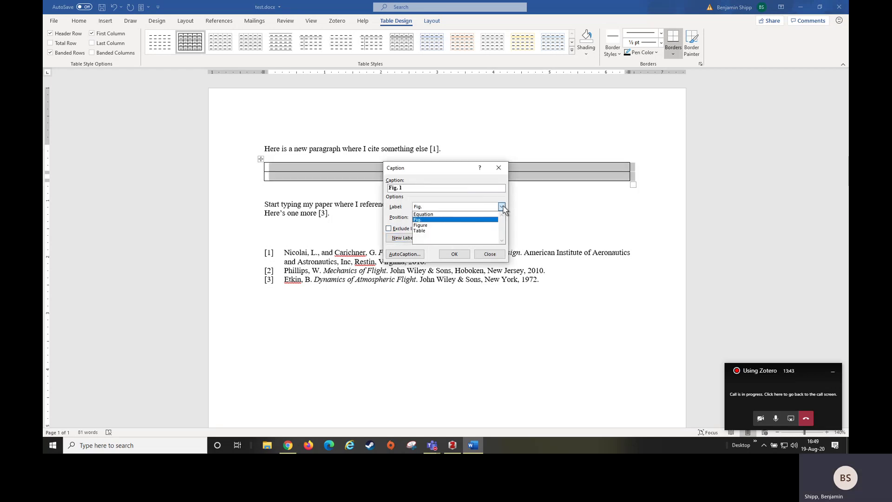
click(436, 223)
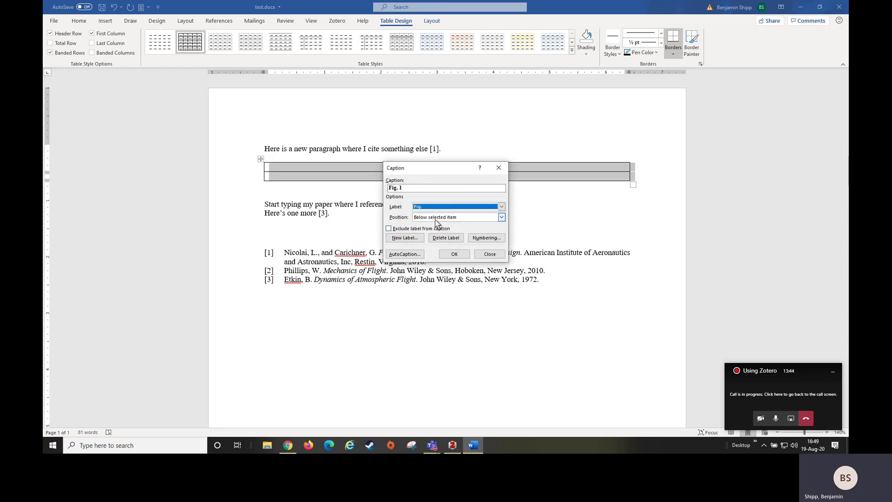
click(458, 257)
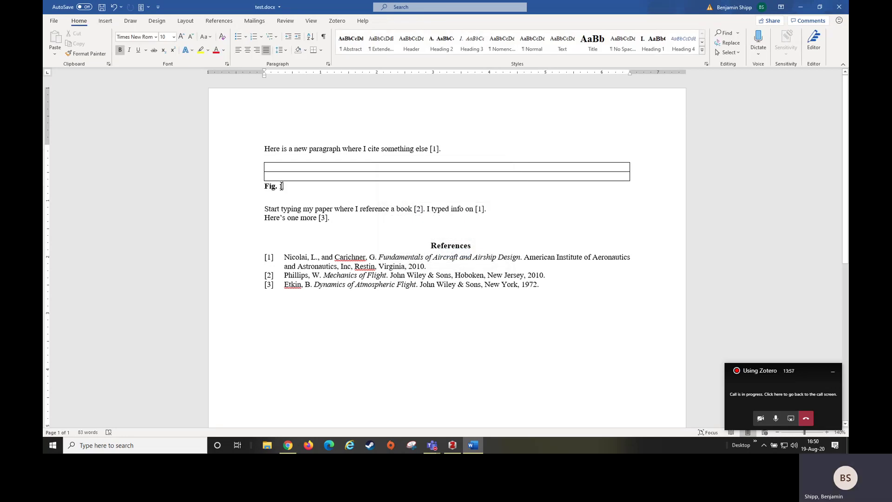
- Move the Fig. 1 caption into the table's second row and delete the leftover empty line
triple_click(282, 186)
drag(273, 190, 280, 178)
click(321, 186)
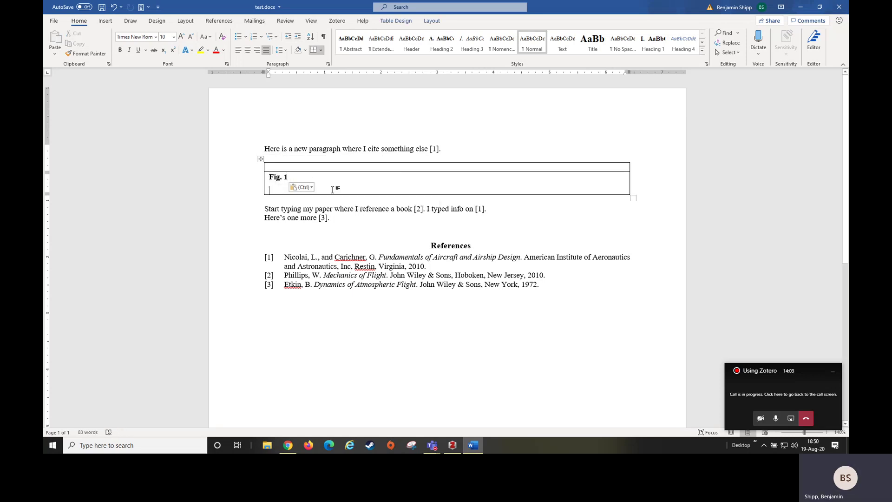
key(BackSpace)
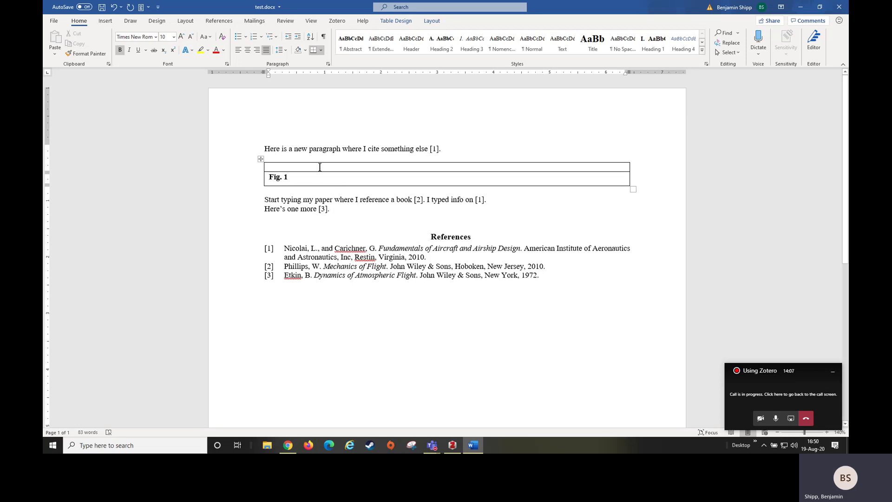
- Center the text in both table rows
drag(319, 167, 324, 180)
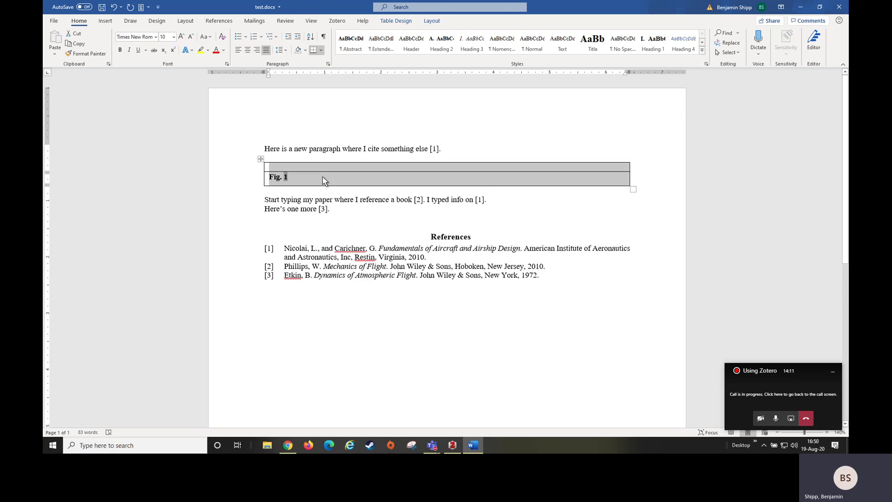
key(ctrl+e)
click(420, 177)
click(425, 168)
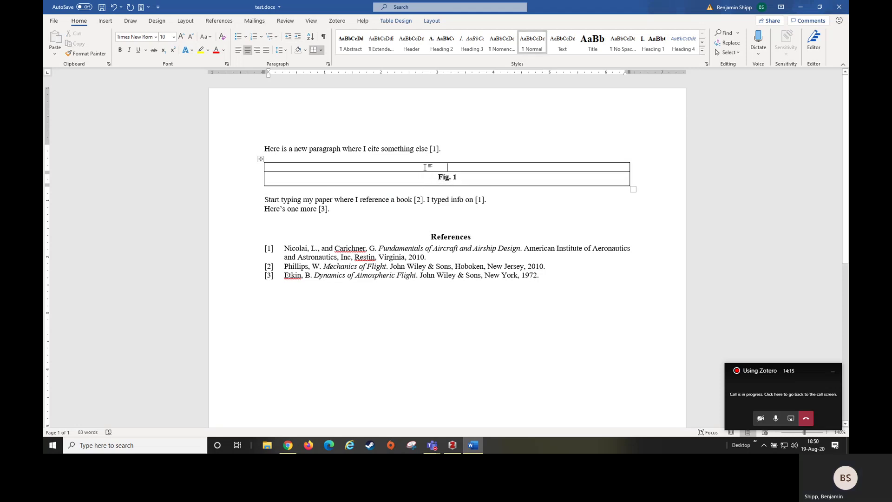
- Center the figure table and set its default left cell margin to 0 in Table Properties
right_click(261, 161)
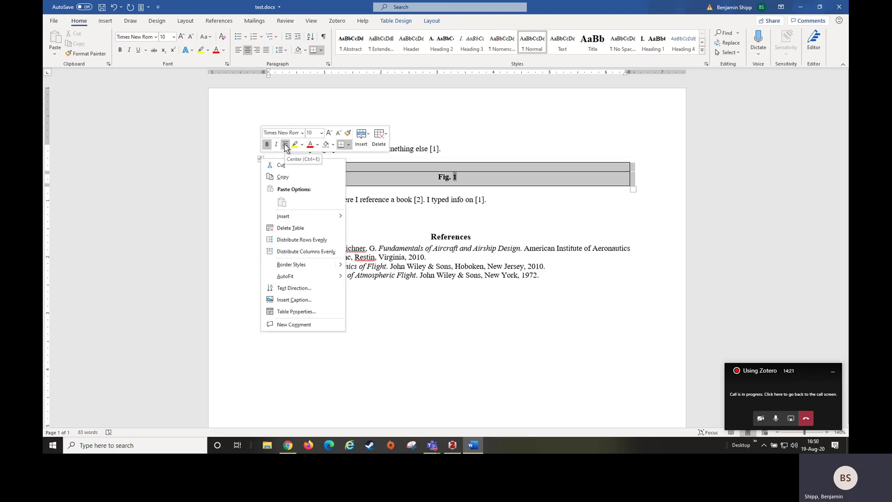
click(286, 145)
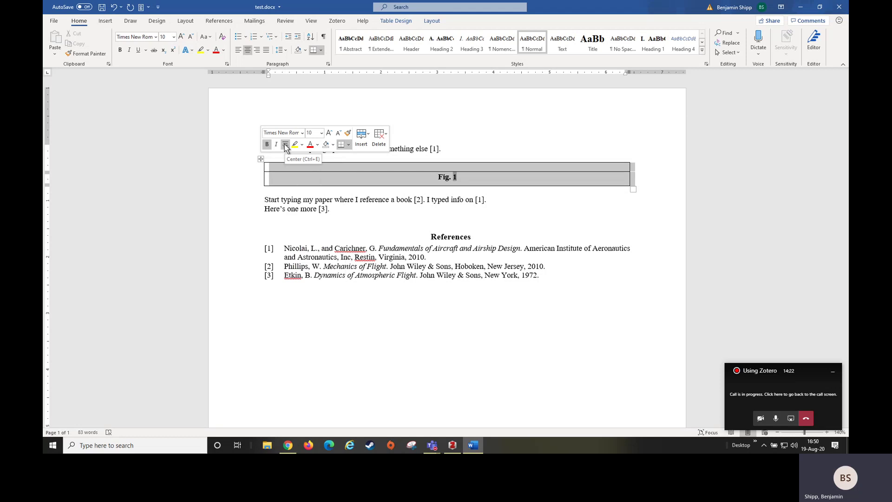
right_click(261, 160)
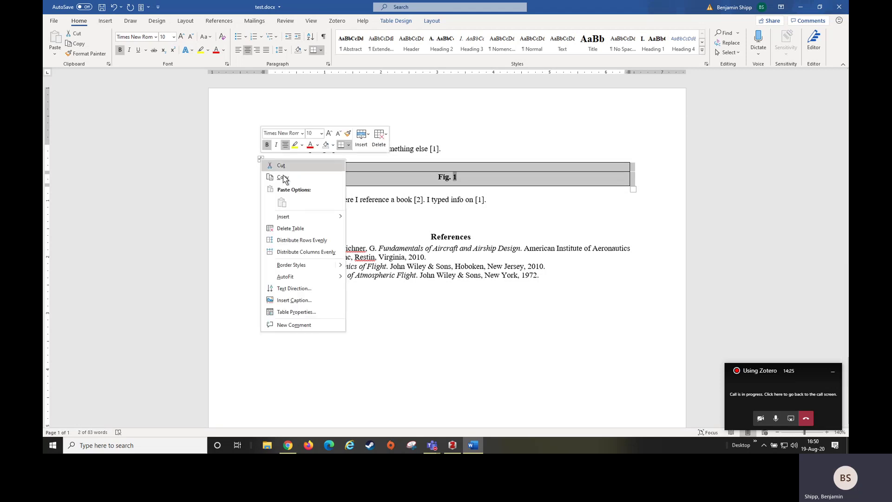
click(294, 313)
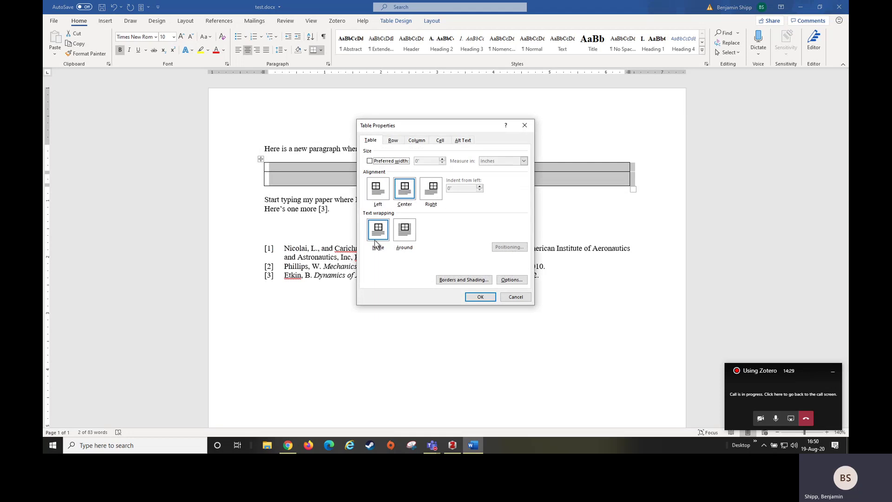
click(512, 281)
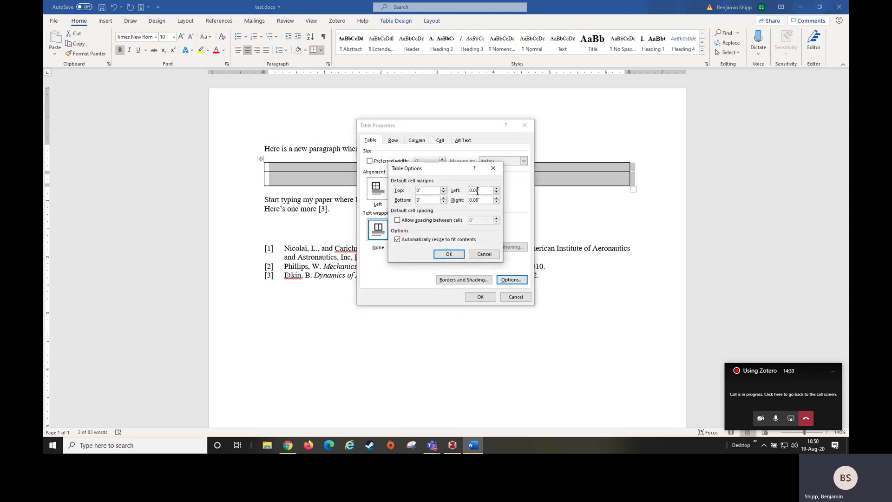
key(BackSpace)
key(BackSpace)
text(0)
click(485, 253)
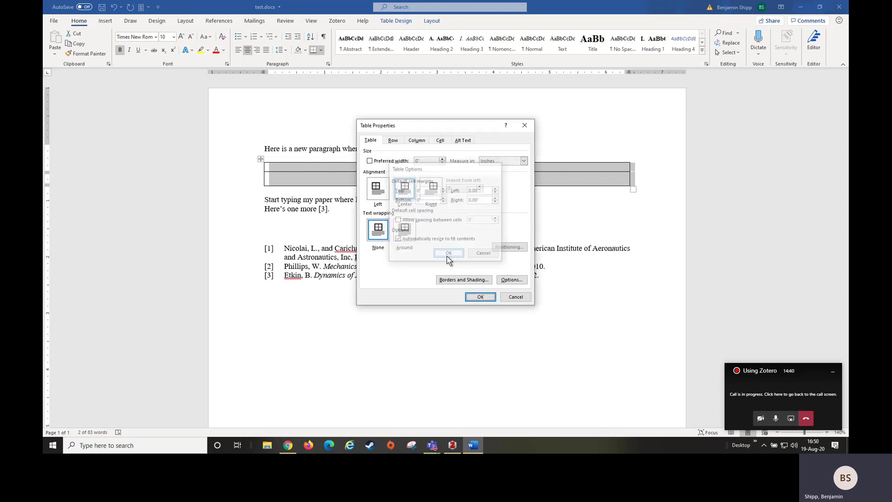
click(479, 298)
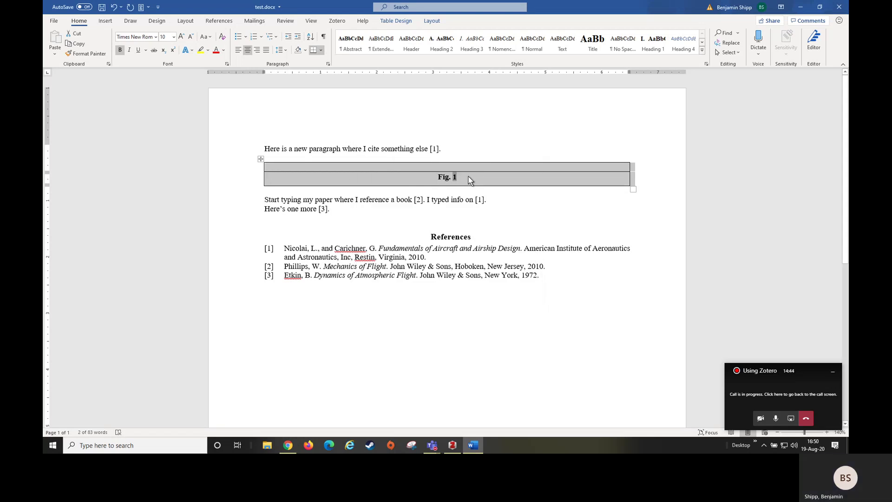
click(470, 176)
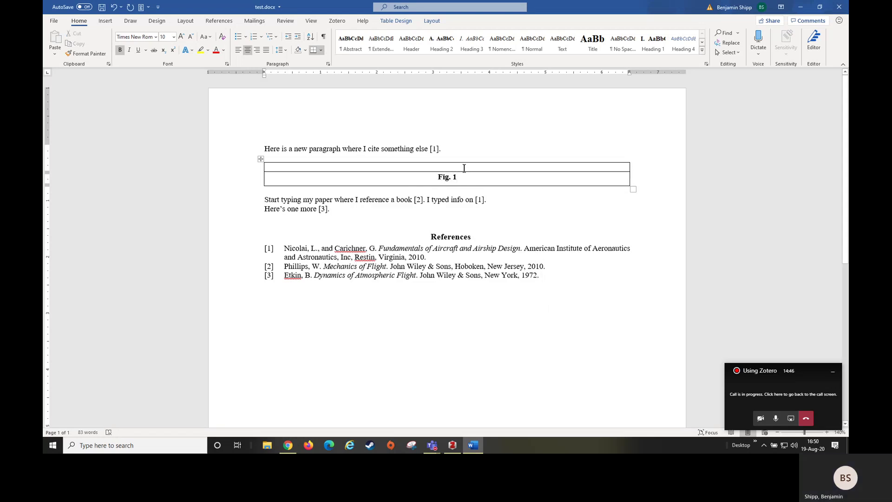
click(464, 167)
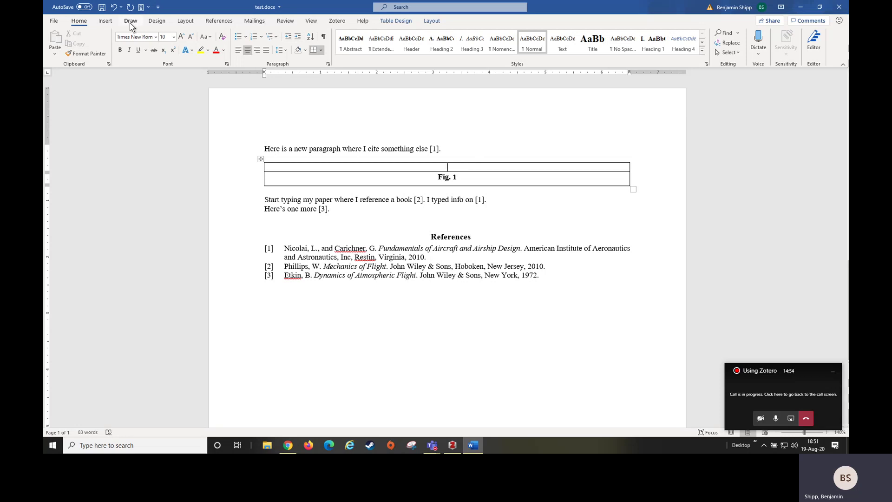
- Insert the 'Aids - Table 02.03 - Electrical Systems Laplace' image from the Aids folder into the top cell
click(105, 20)
click(140, 38)
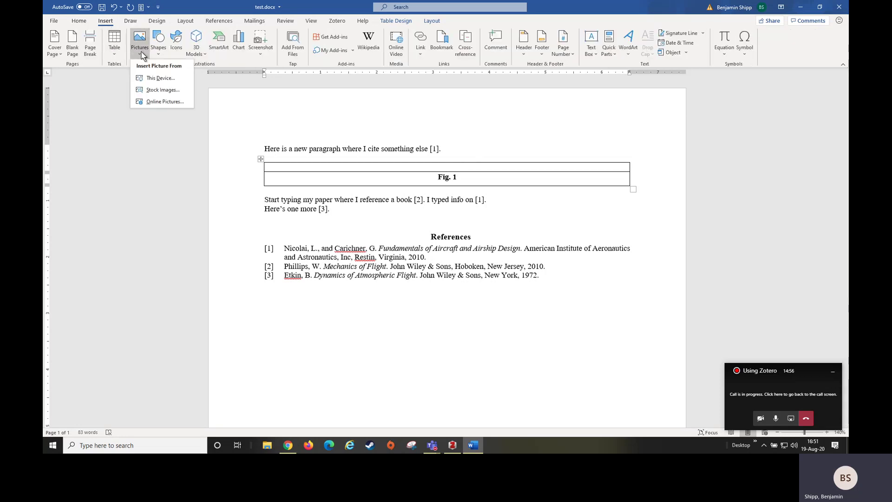
click(150, 78)
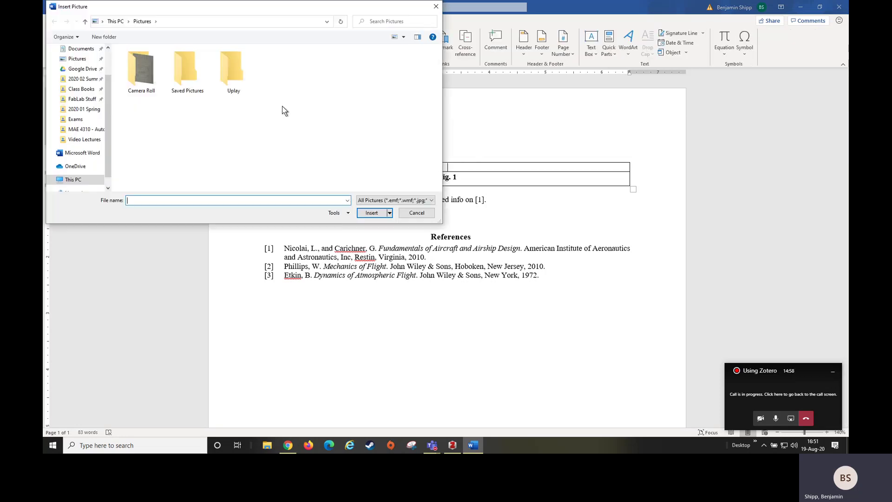
click(82, 78)
double_click(171, 78)
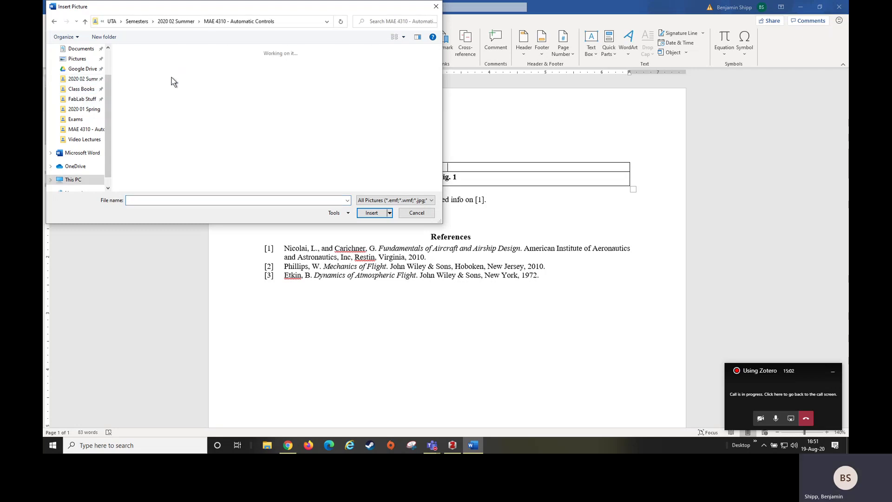
double_click(142, 52)
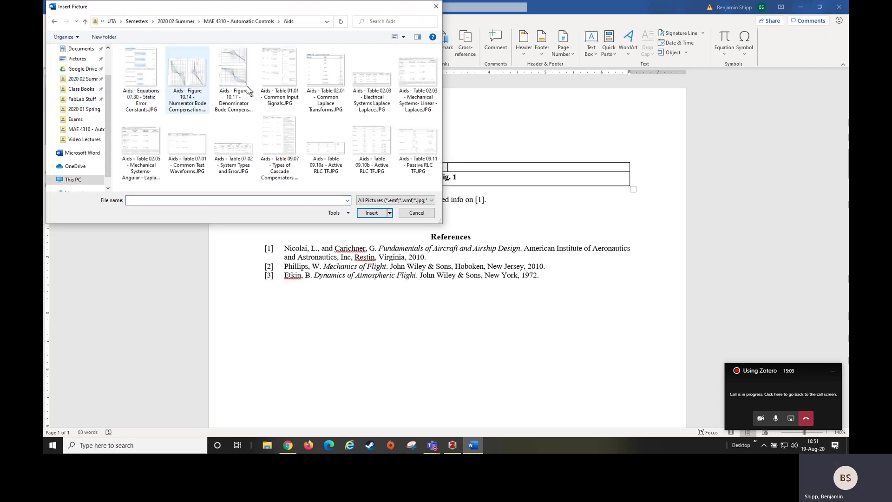
click(371, 89)
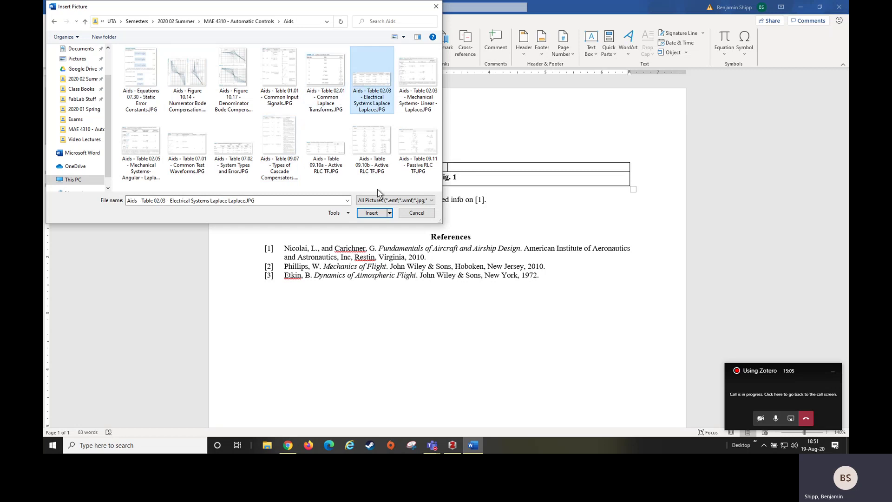
click(372, 213)
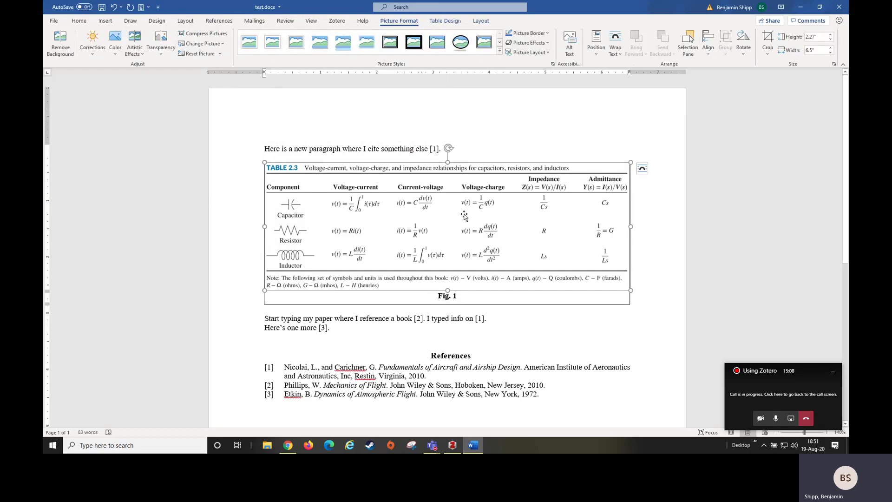
- Remove all borders from the figure table
drag(476, 270, 501, 293)
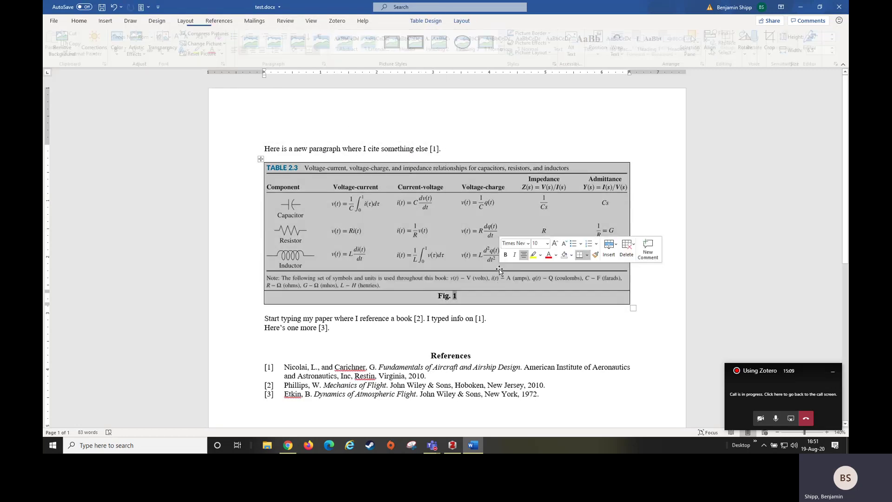
click(486, 297)
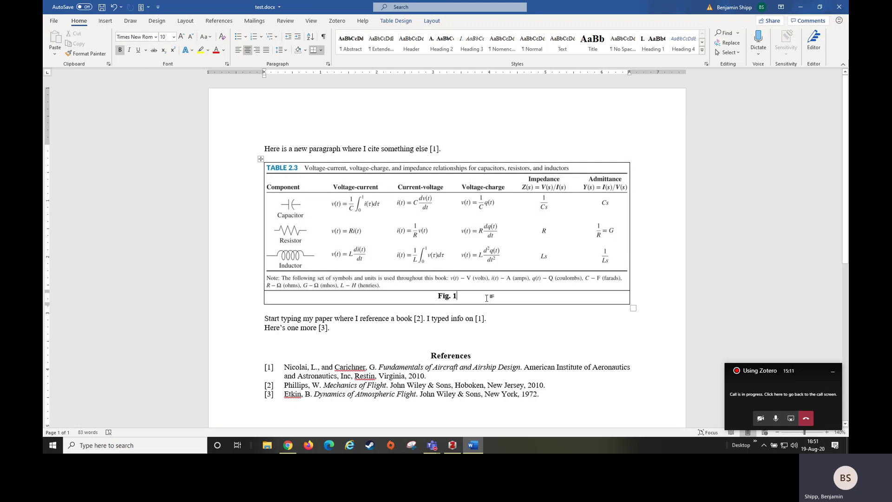
drag(485, 287, 484, 265)
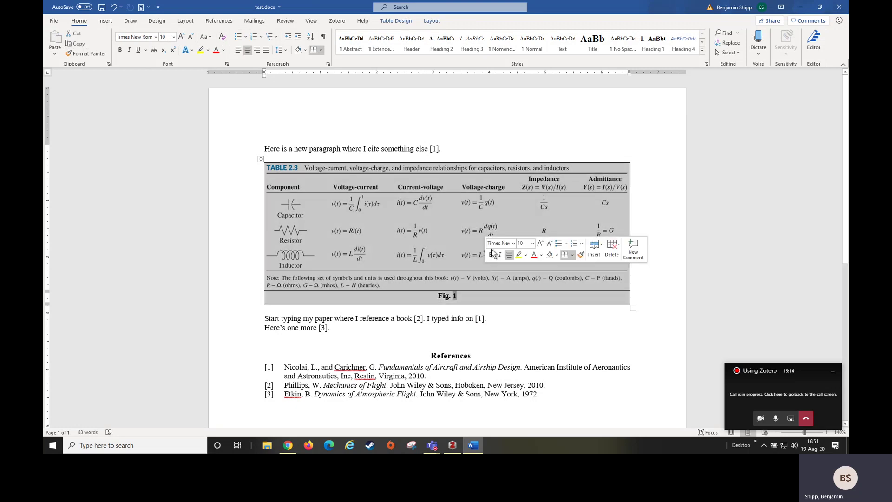
right_click(261, 159)
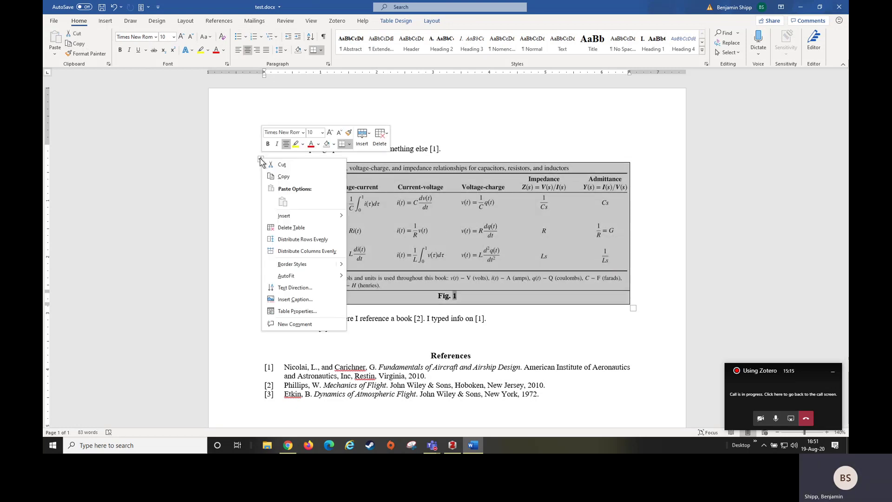
click(349, 145)
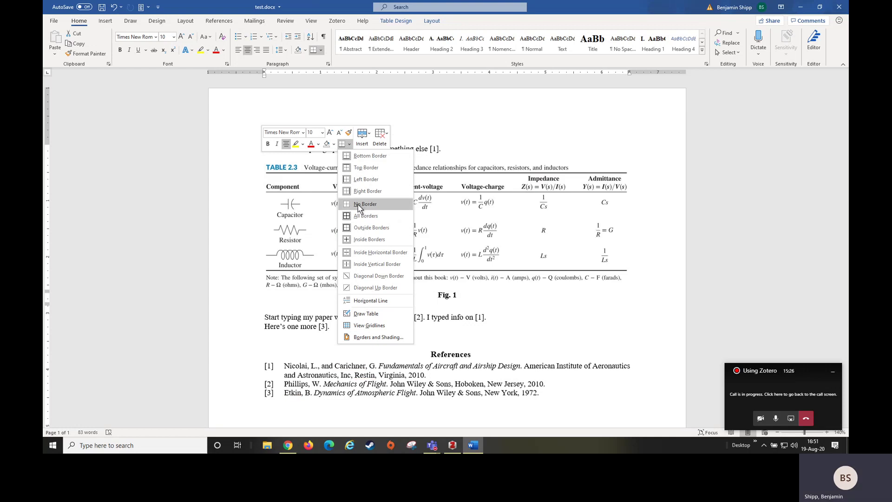
click(365, 205)
- Add 'A picture of stuff.' after Fig. 1 in the caption
click(495, 294)
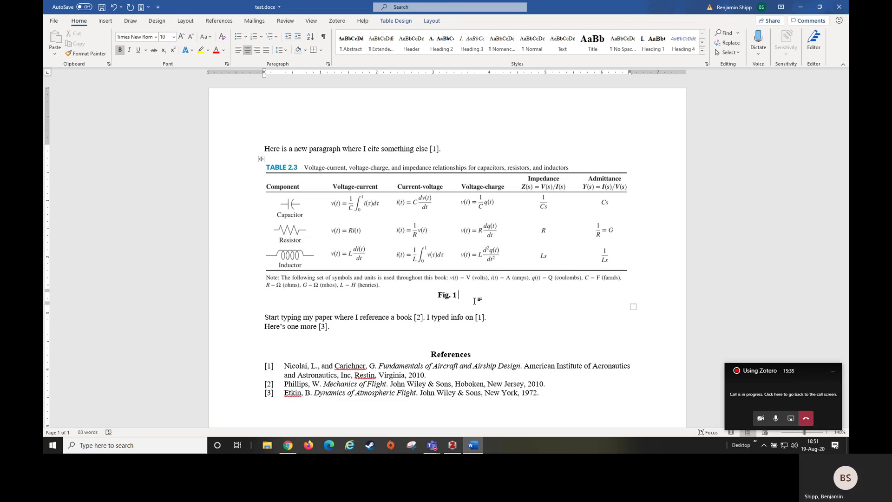
text(A picture)
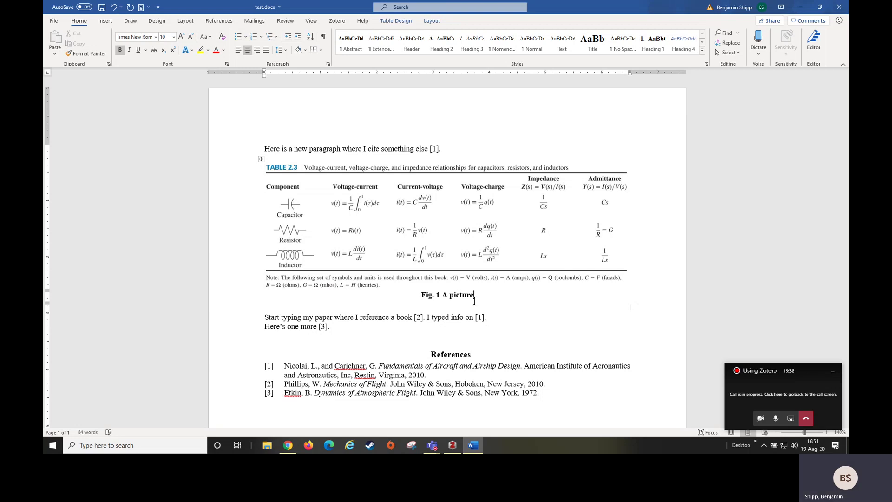
text( of stuff)
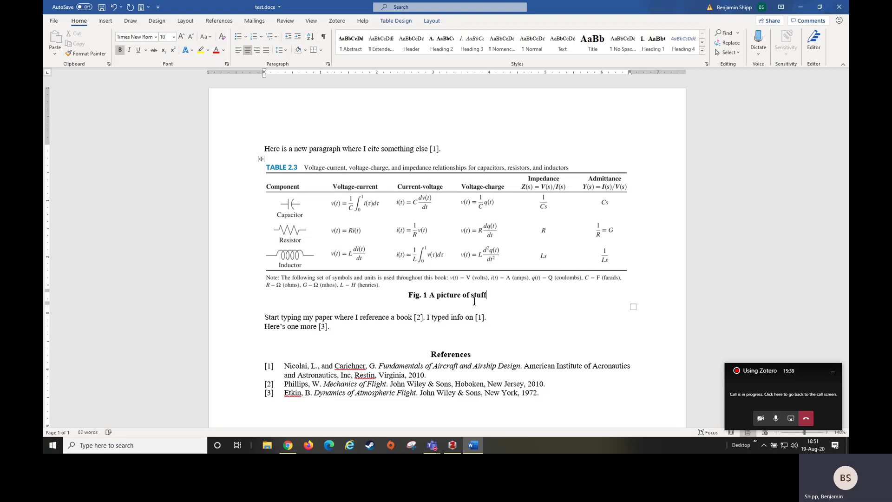
text(.)
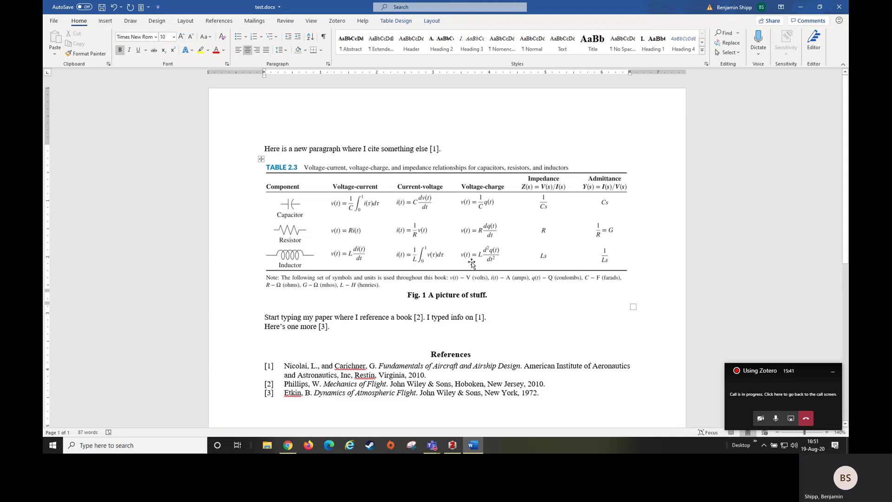
click(427, 207)
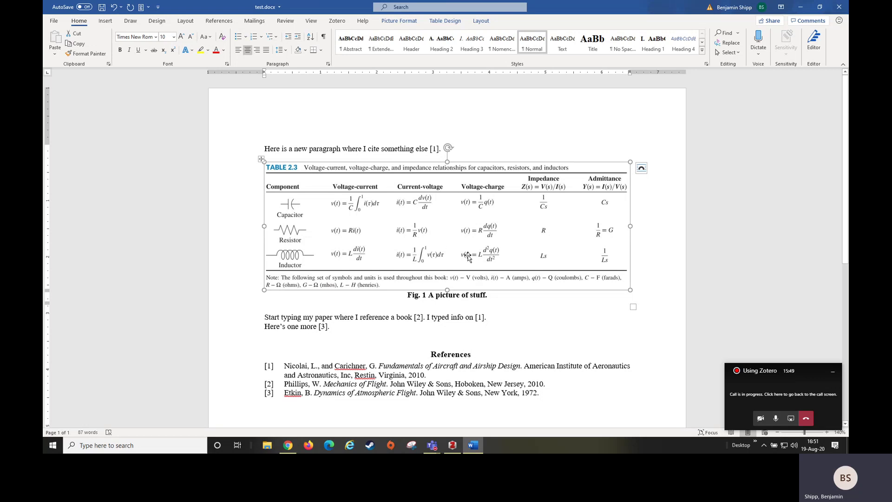
- Undo the caption text and picture, apply No Border, and reselect the figure table
key(ctrl+z)
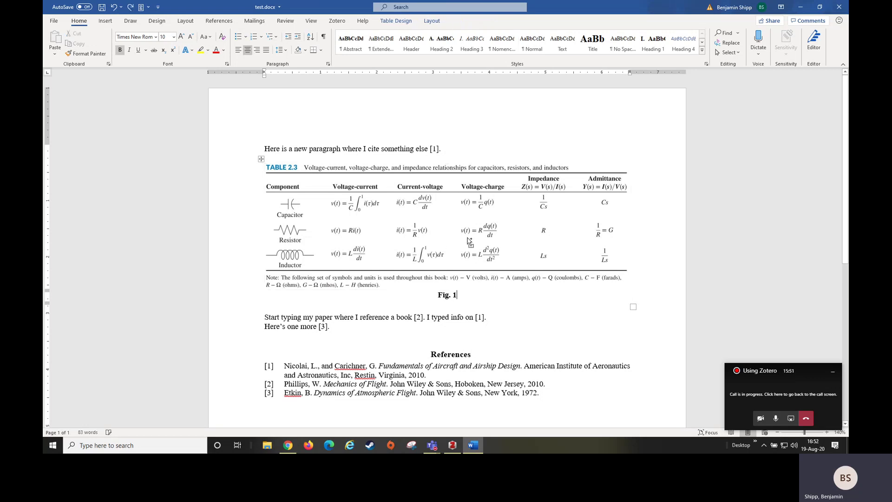
key(ctrl+z)
key(ctrl+z)
key(ctrl+z)
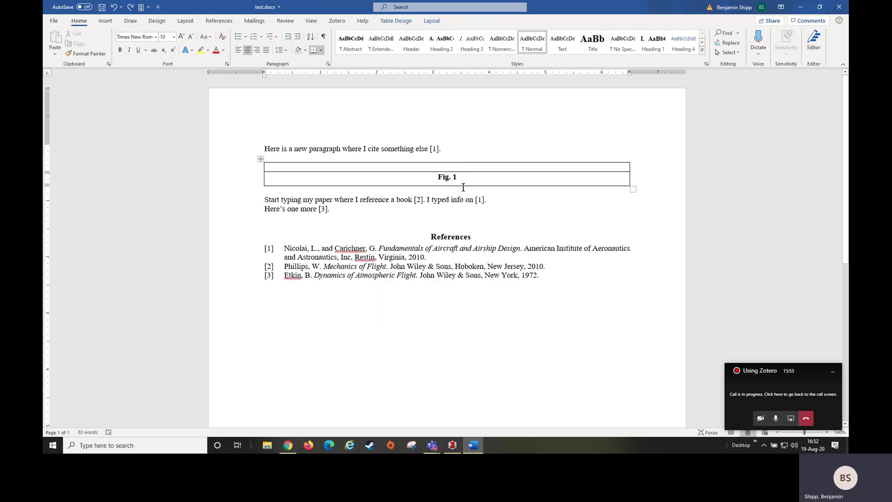
right_click(259, 160)
click(349, 144)
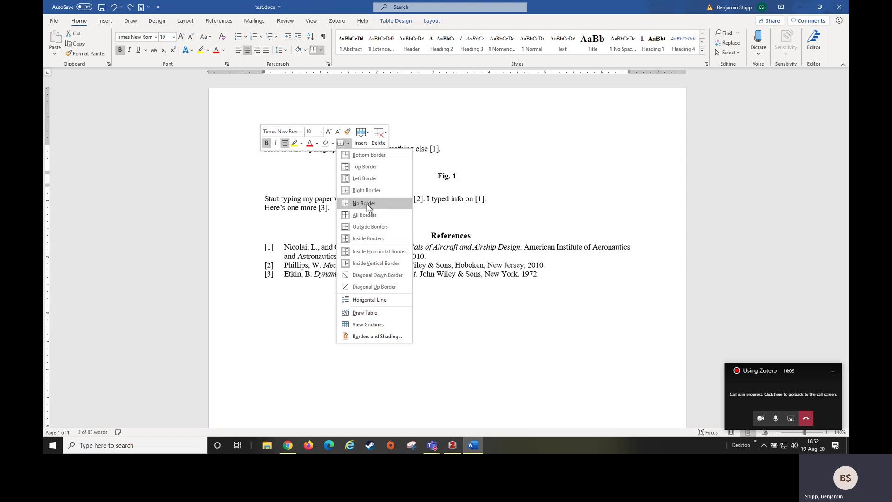
click(366, 207)
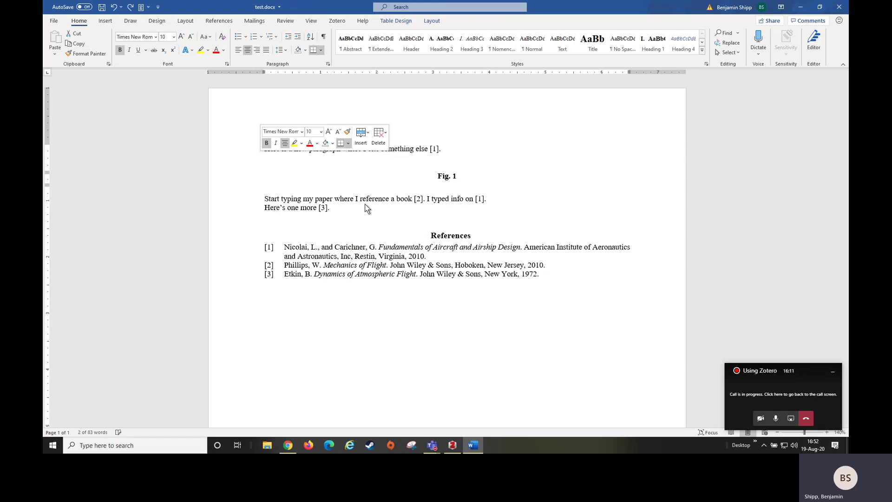
click(417, 178)
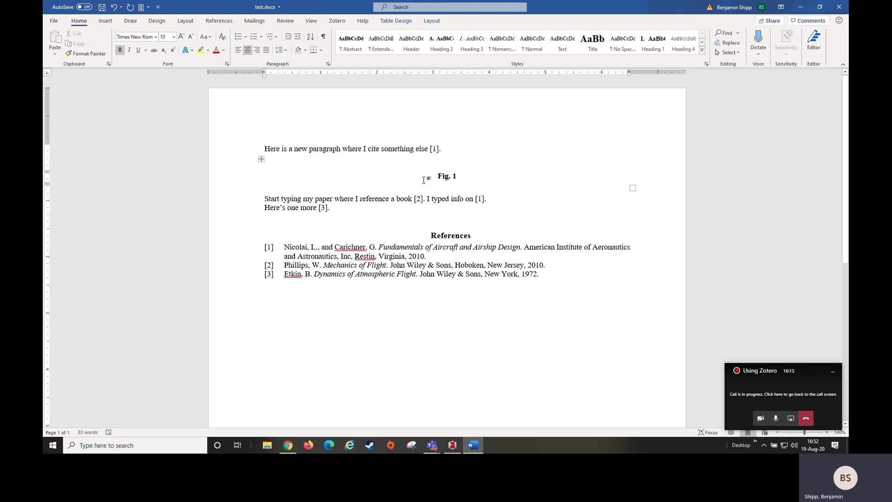
click(261, 160)
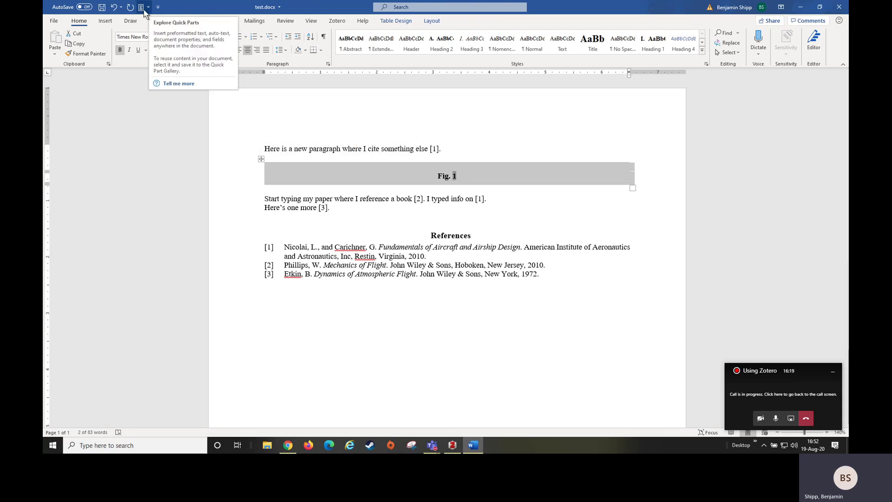
- Save the borderless Fig. 1 block as the 'AIAA Fig.' quick part, replacing the existing entry
click(105, 21)
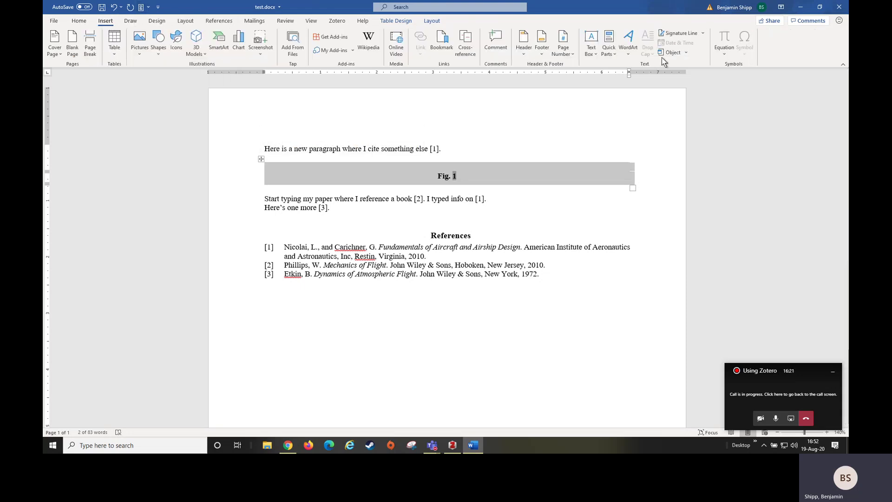
click(613, 52)
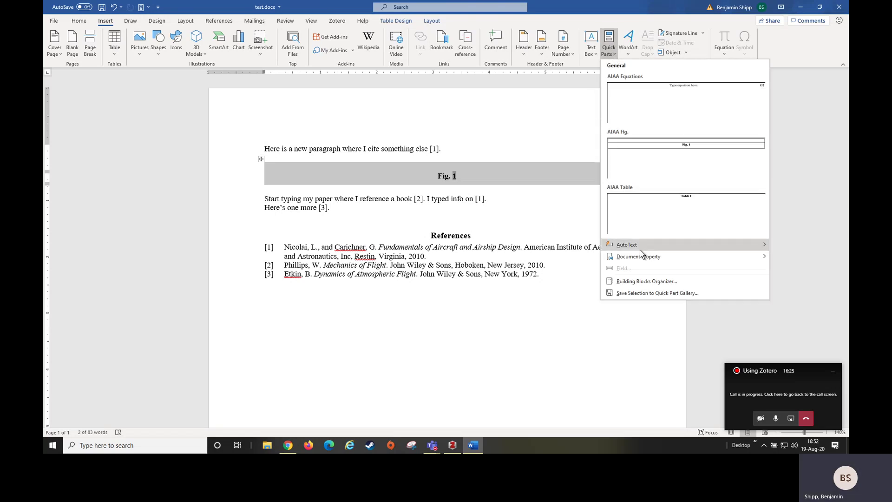
click(666, 293)
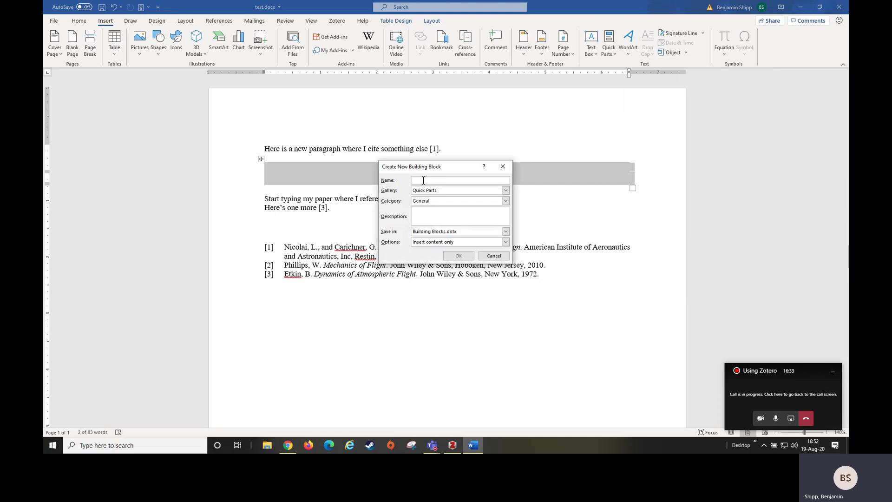
text(AIAA Fig.)
click(458, 257)
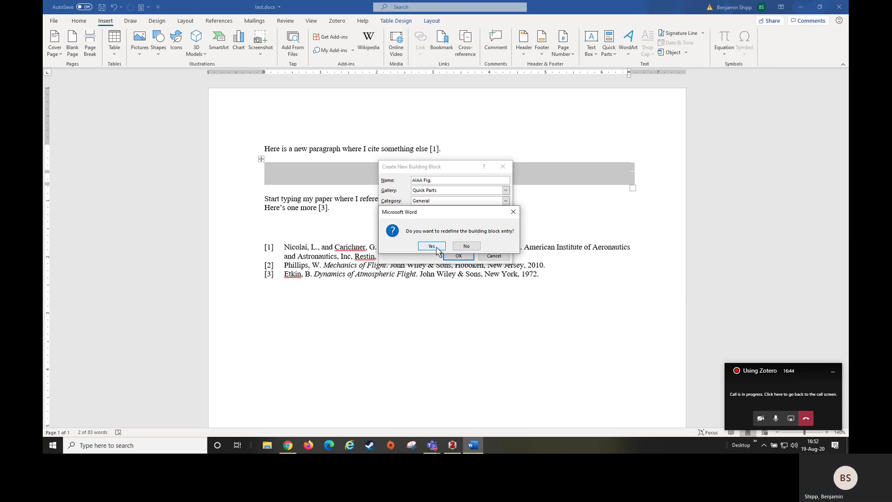
click(434, 247)
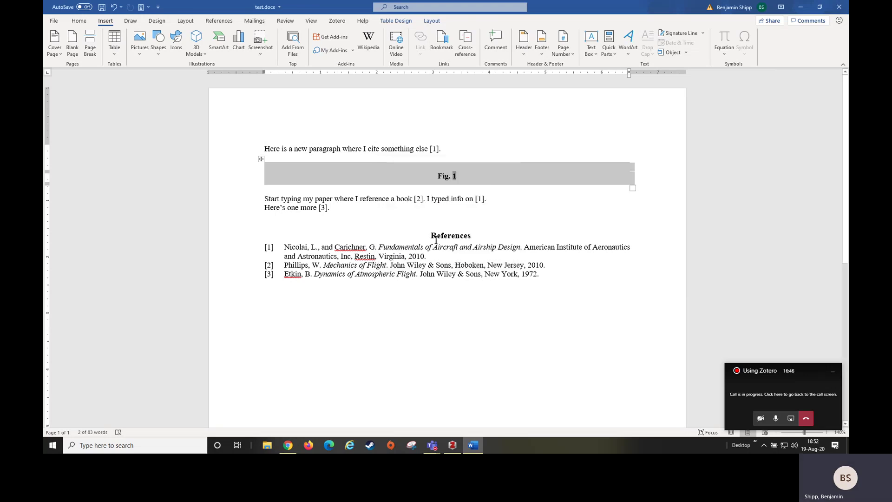
- Add an empty line below Fig. 1 and move 'Here's one more [3].' onto its own paragraph
click(520, 192)
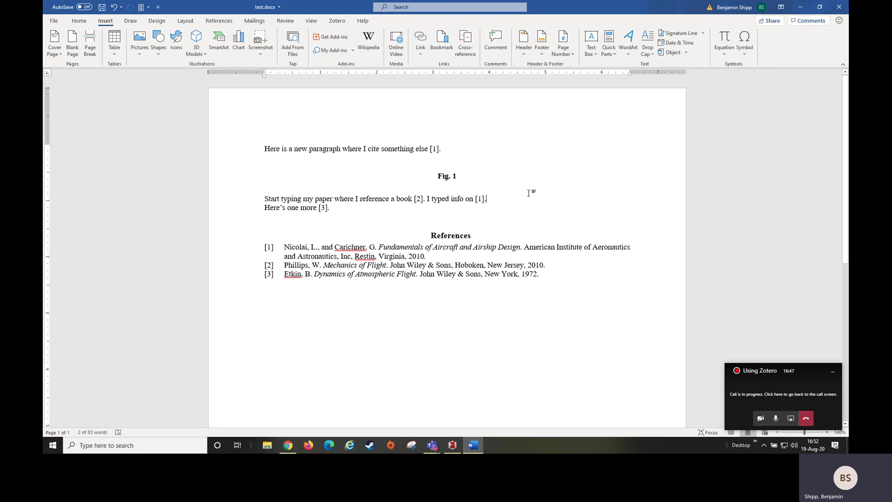
click(468, 189)
key(Return)
key(Return)
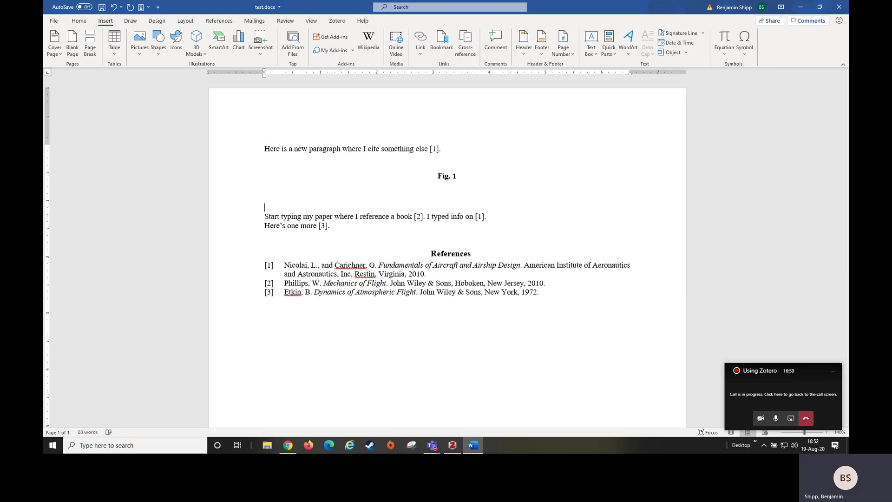
click(494, 221)
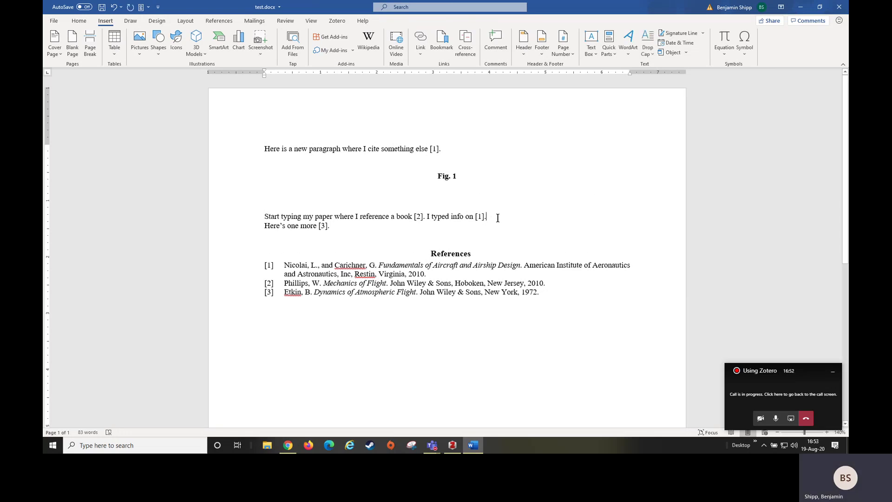
key(Return)
key(Return)
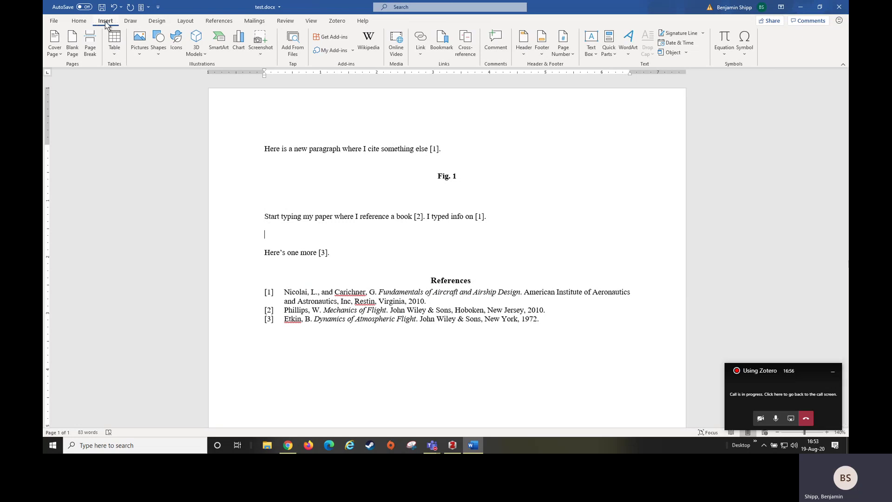
- Insert the AIAA Fig. quick part, numbered Fig. 2, and apply Outside Borders to its row
click(612, 54)
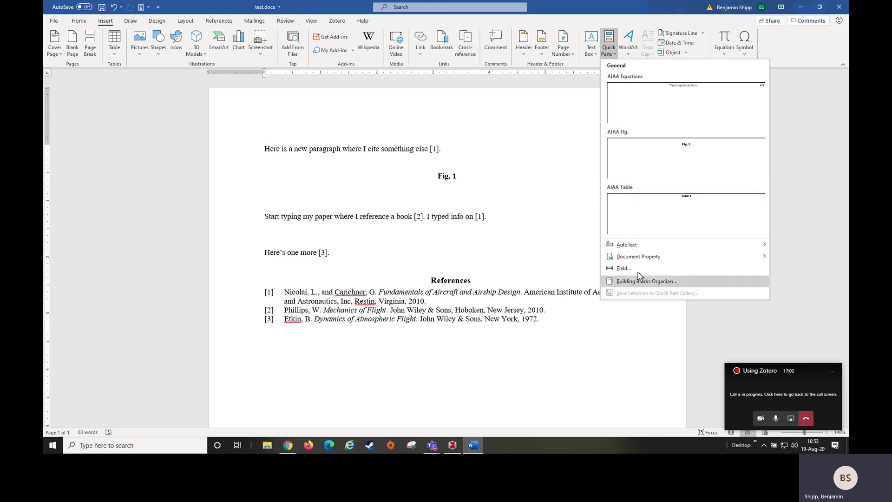
key(Escape)
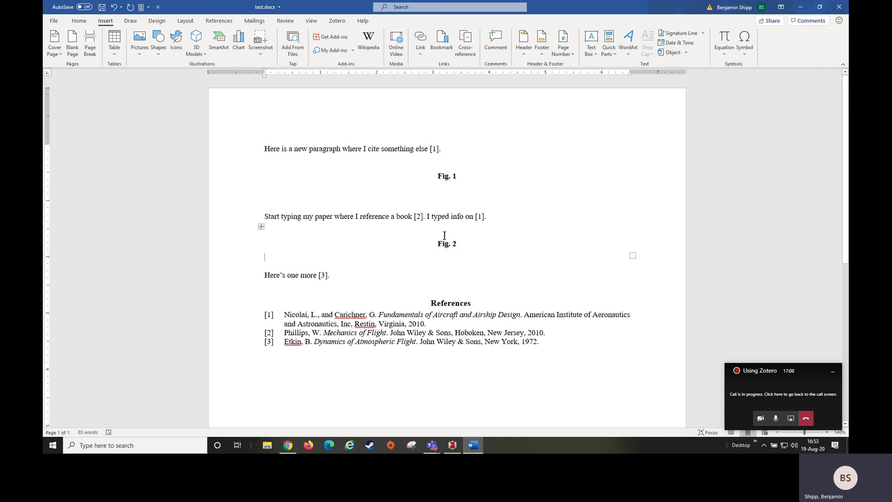
click(444, 236)
triple_click(429, 236)
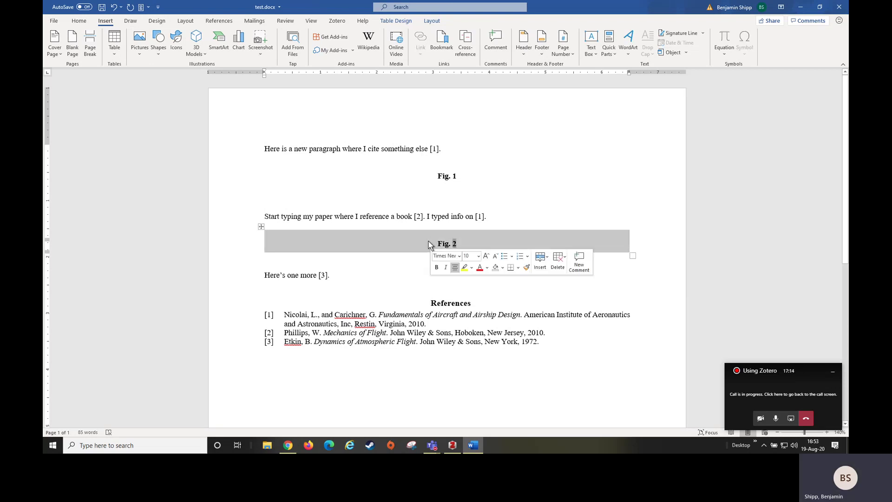
click(519, 268)
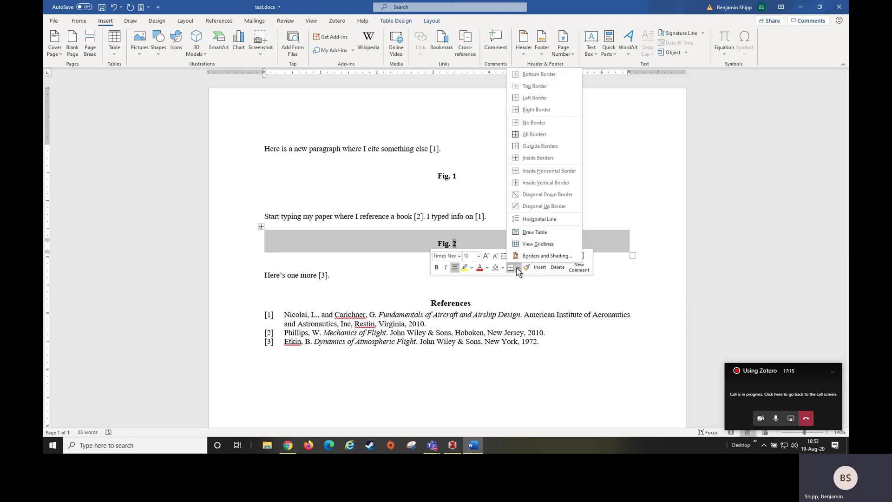
click(539, 146)
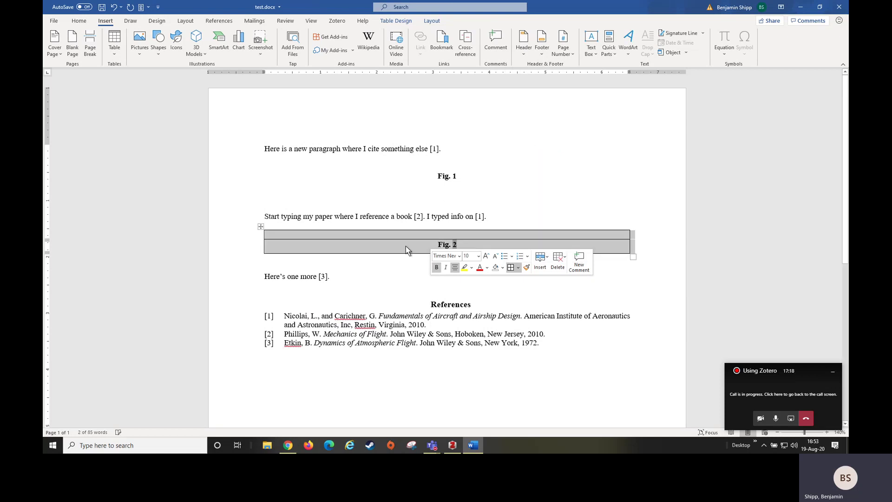
- Select the whole Fig. 2 table, then move the insertion point up to its caption
click(424, 235)
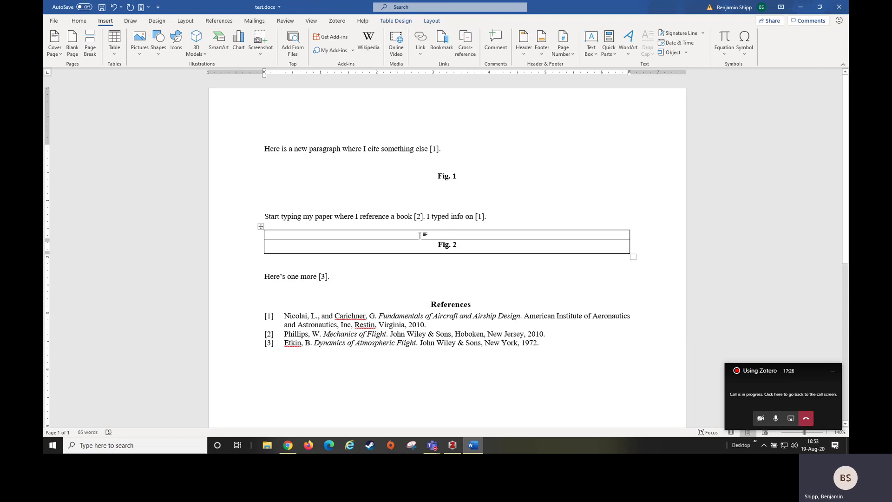
click(420, 235)
click(424, 245)
click(417, 237)
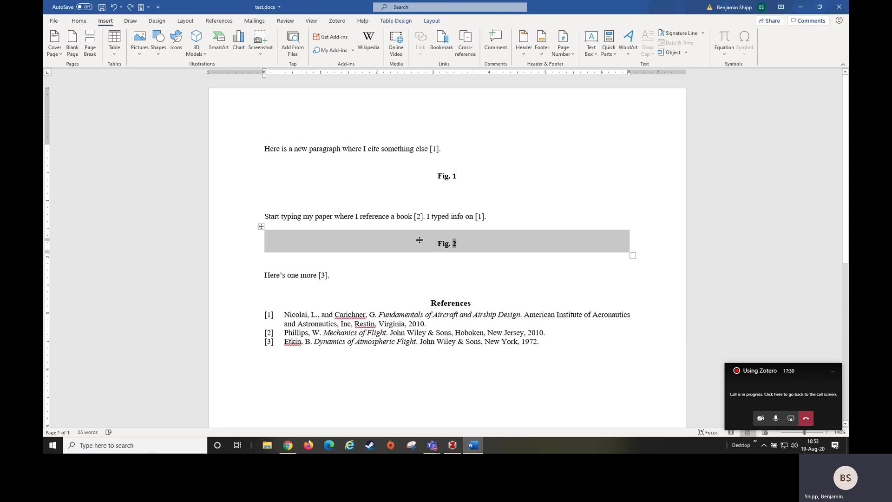
click(471, 261)
key(Up)
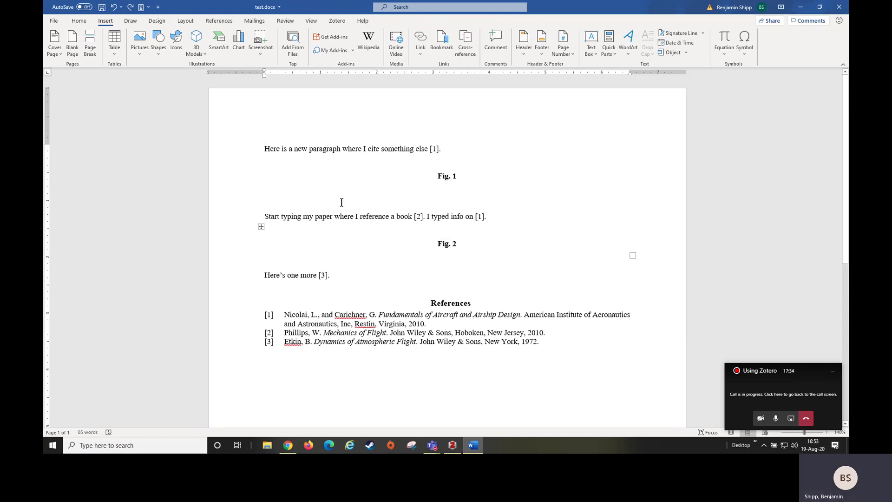
- Insert a one-row, two-column table on a new line below 'Here's one more [3].'
click(115, 40)
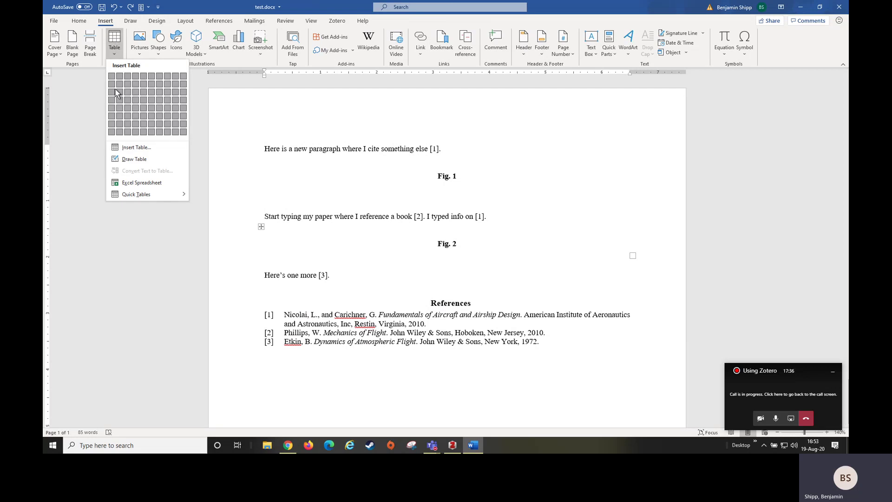
click(383, 271)
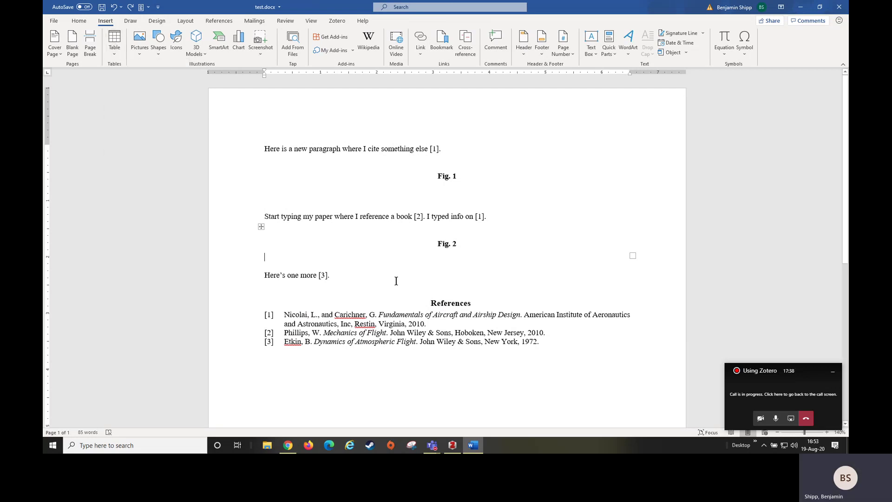
click(434, 274)
key(Return)
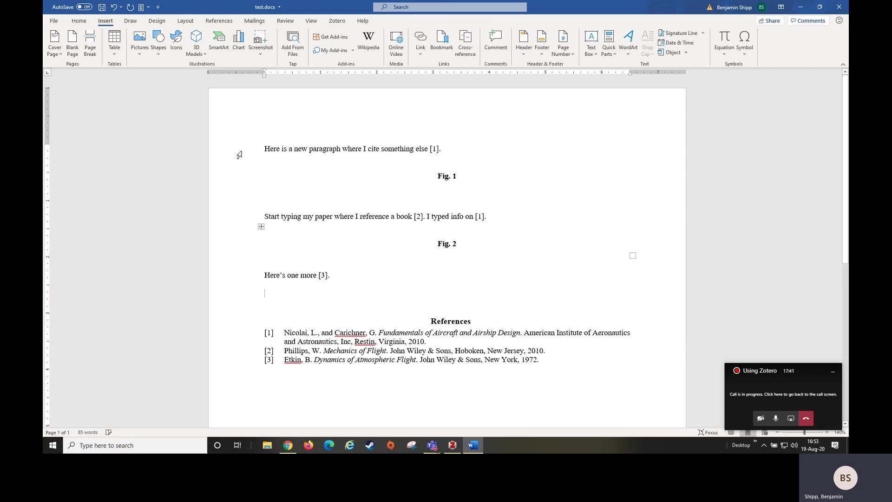
click(115, 42)
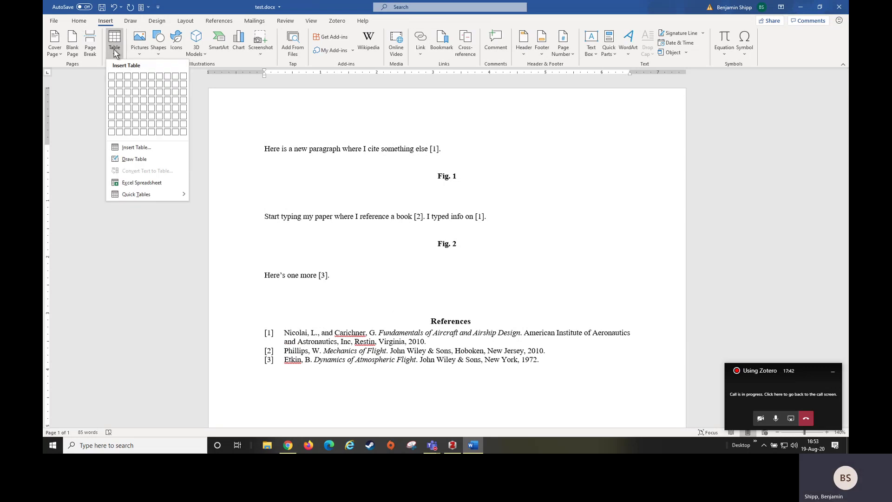
click(120, 77)
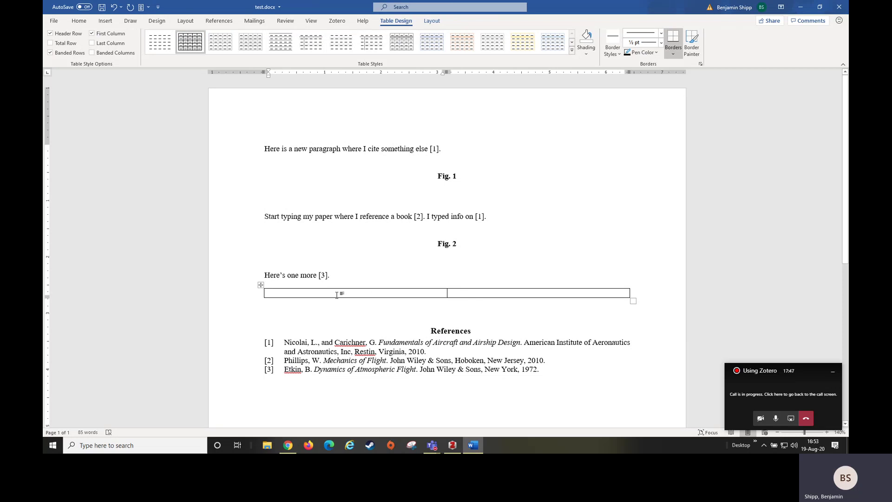
- Caption the table 'Equation 1' with the Equation label positioned above it
right_click(261, 285)
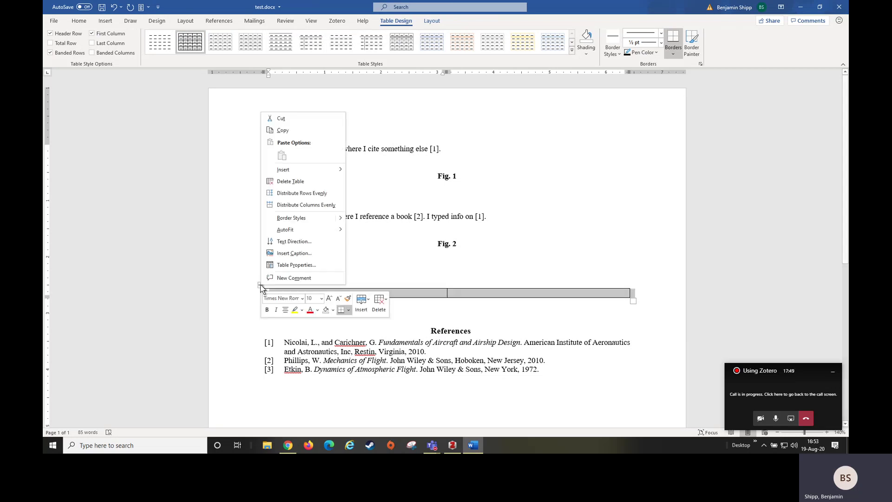
click(295, 256)
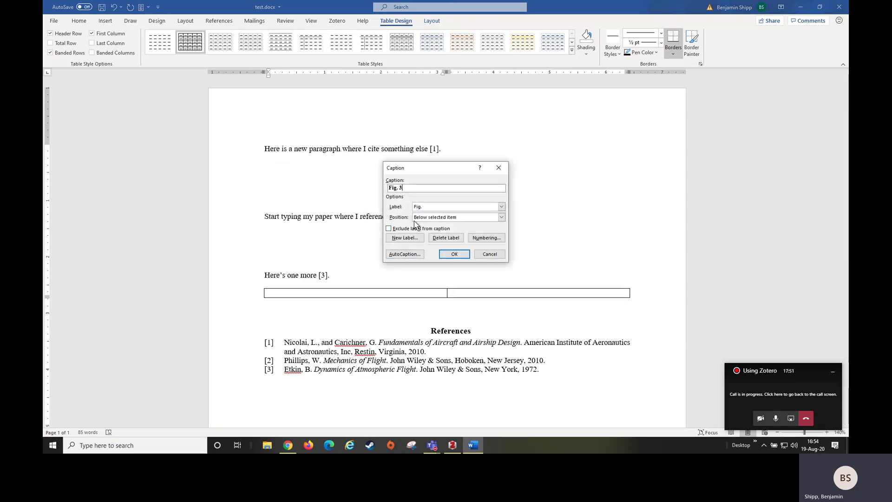
click(502, 207)
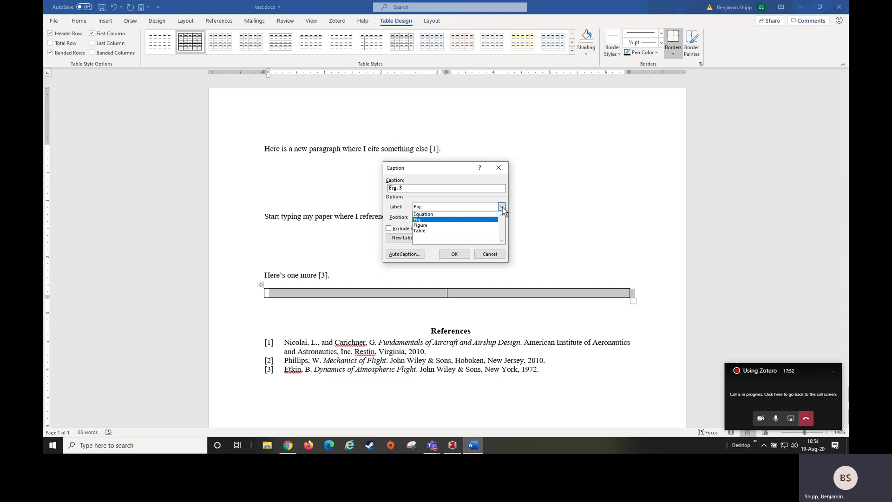
click(443, 214)
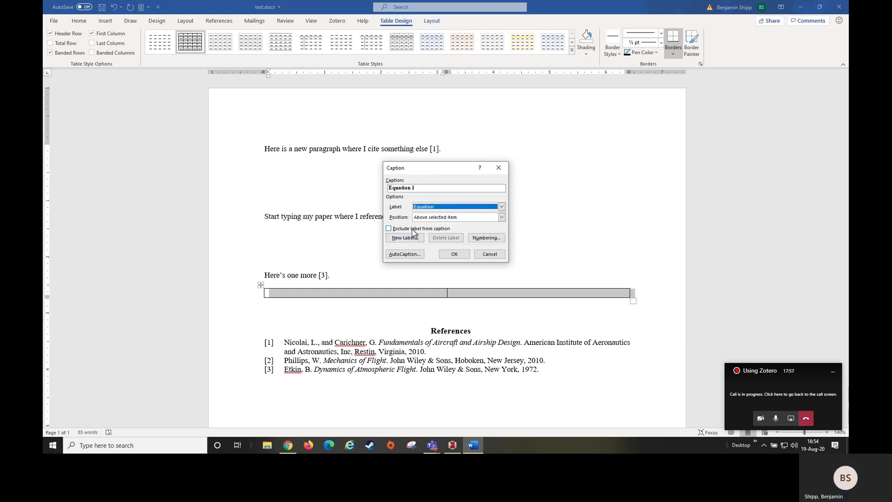
click(433, 218)
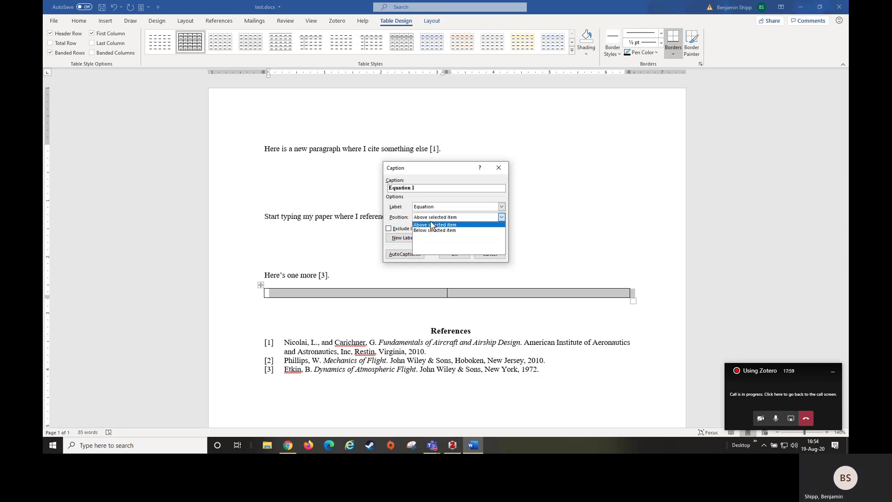
click(434, 224)
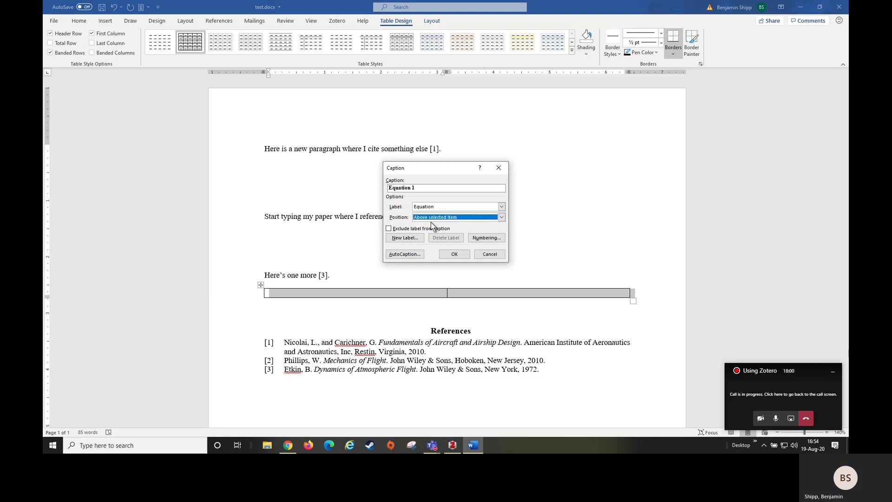
click(454, 254)
click(477, 307)
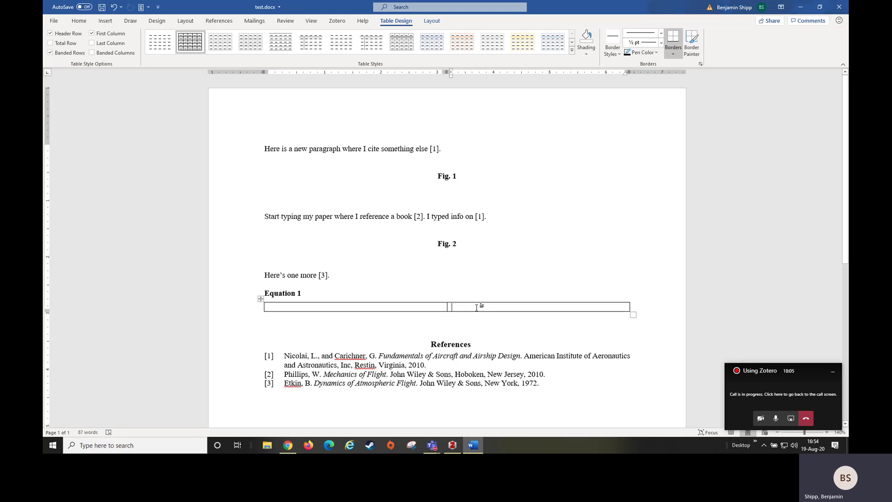
- Wrap the caption's number 1 in parentheses in the right cell, so it reads '(1)'
text(()
double_click(299, 293)
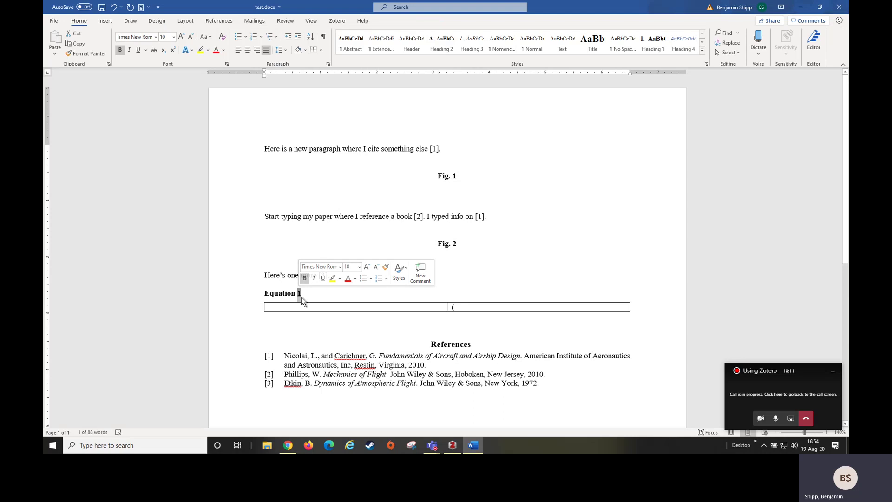
drag(300, 295, 457, 308)
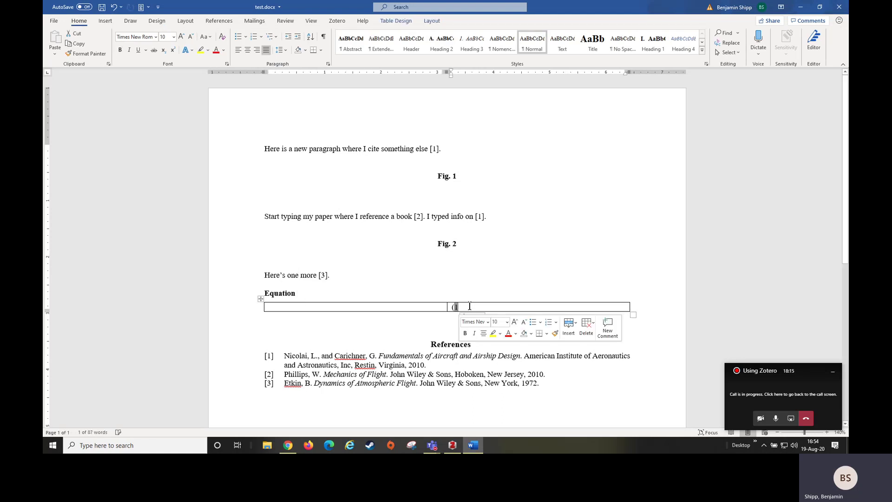
click(470, 305)
text())
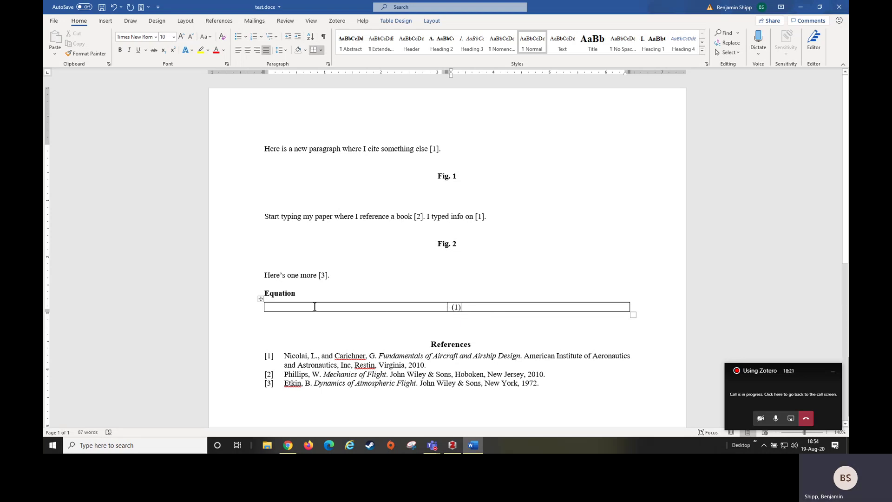
- Set the equation table to Center alignment with a 0" left cell margin in Table Properties
right_click(261, 300)
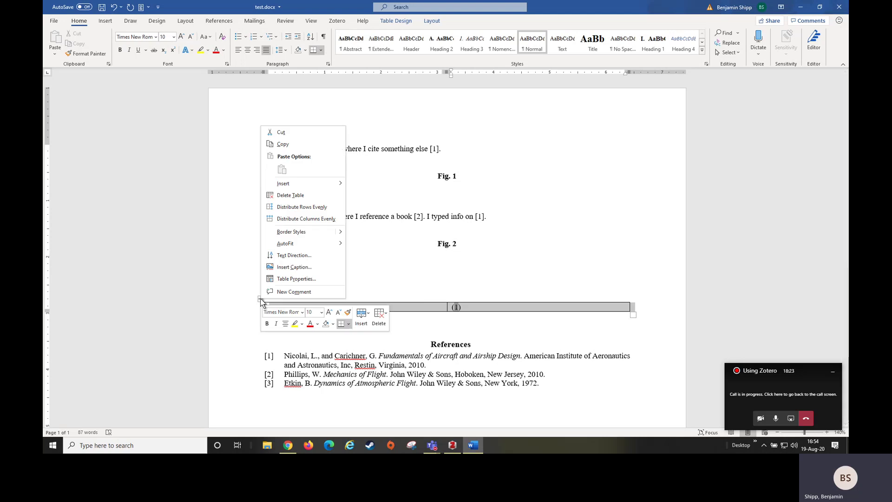
click(287, 284)
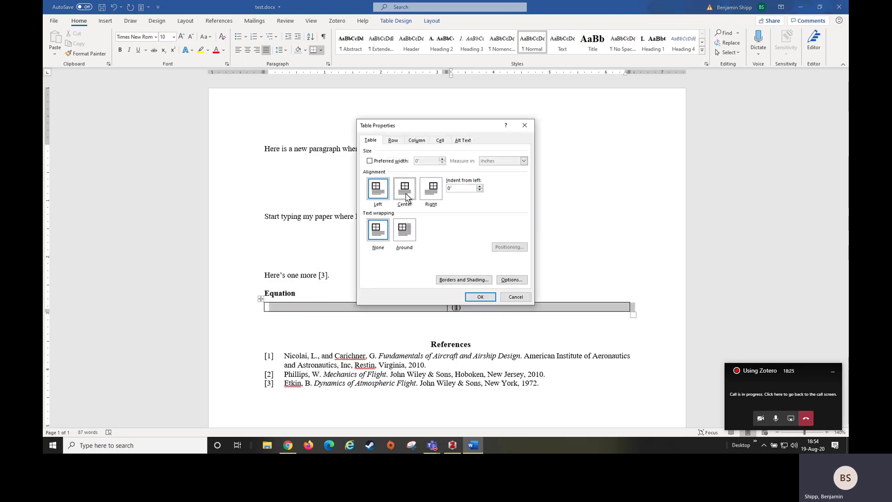
click(404, 189)
click(511, 280)
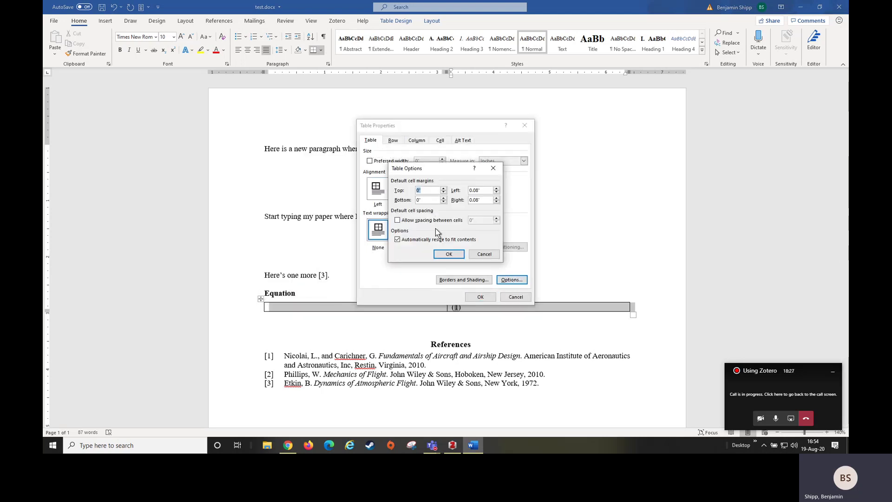
click(475, 201)
click(449, 254)
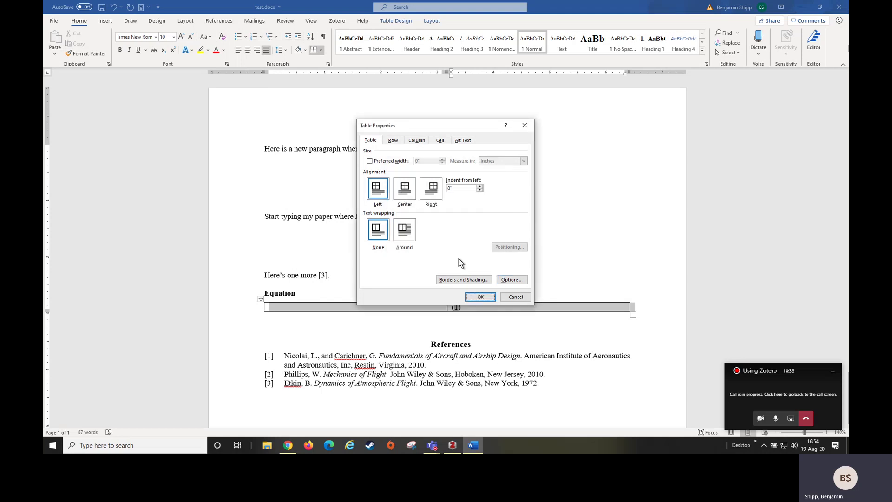
click(405, 188)
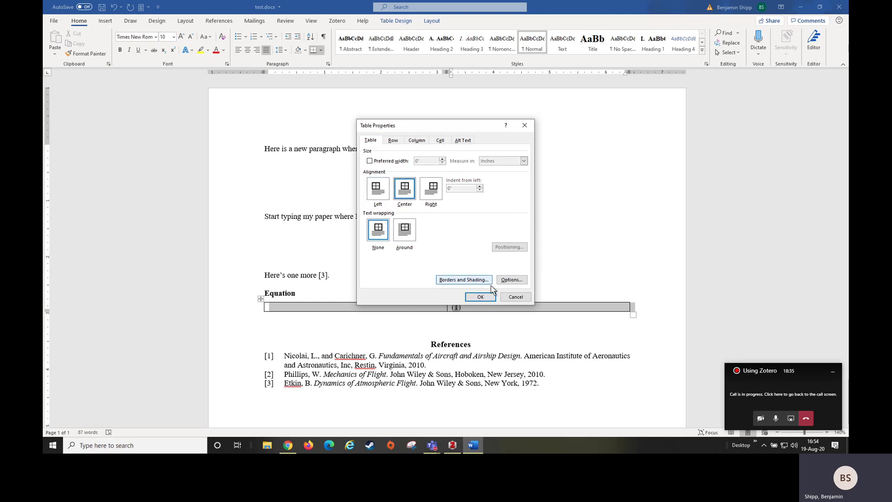
click(481, 297)
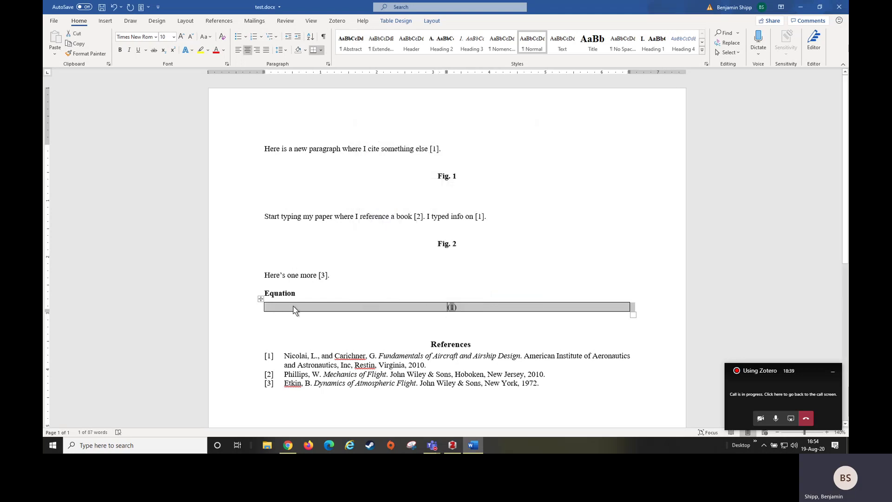
- Center the row's text and drag the column border right to widen the left cell
drag(333, 307, 474, 310)
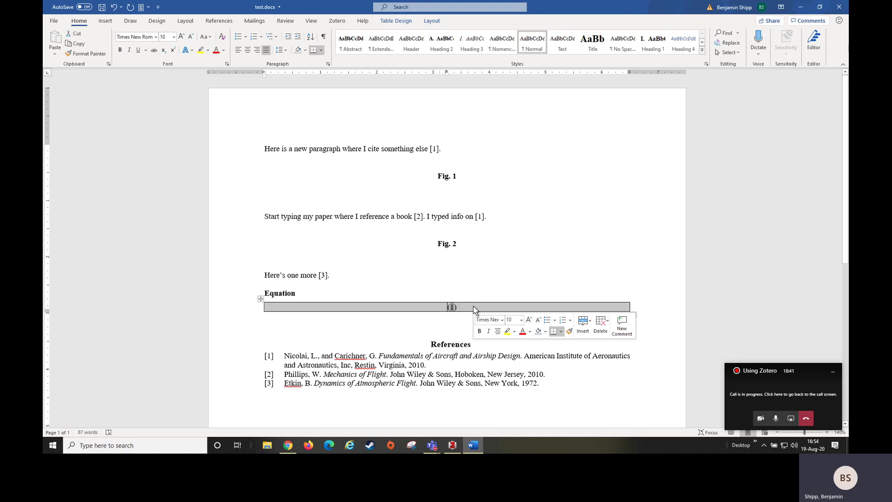
key(ctrl+e)
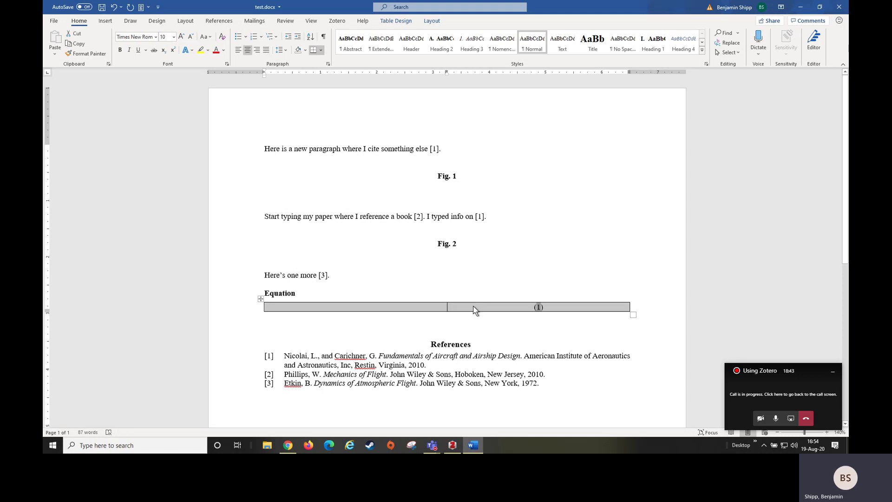
click(373, 309)
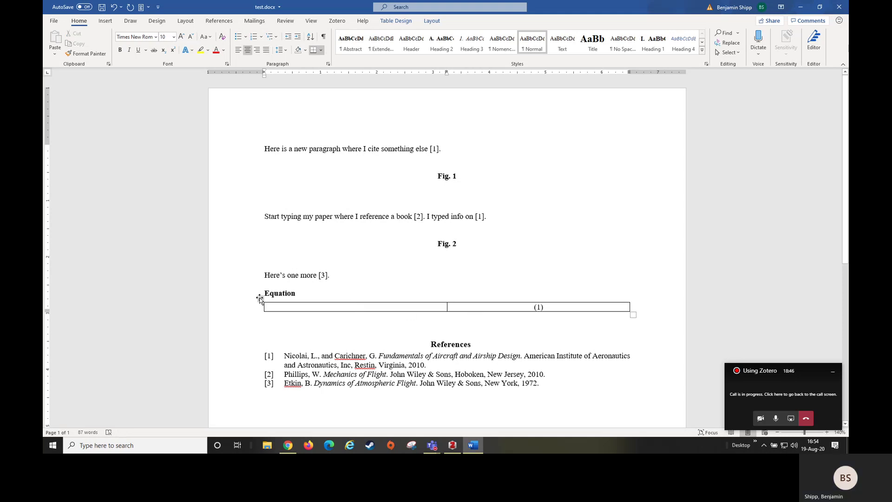
right_click(260, 301)
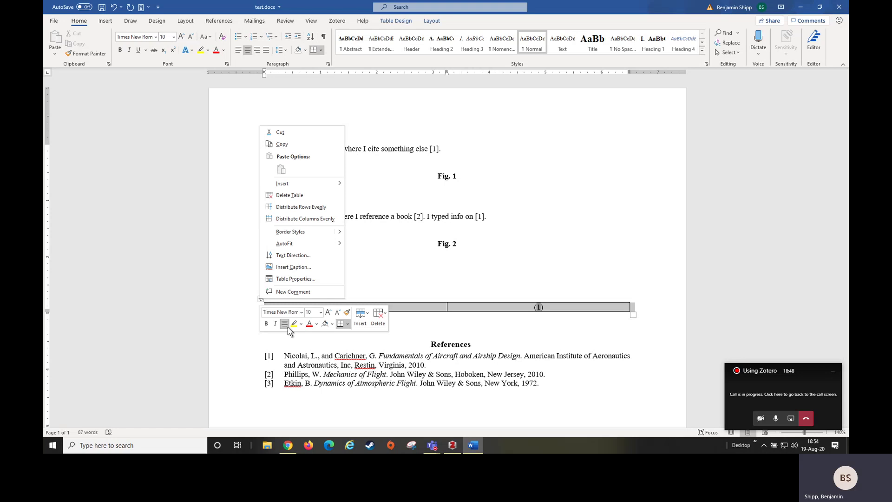
click(480, 313)
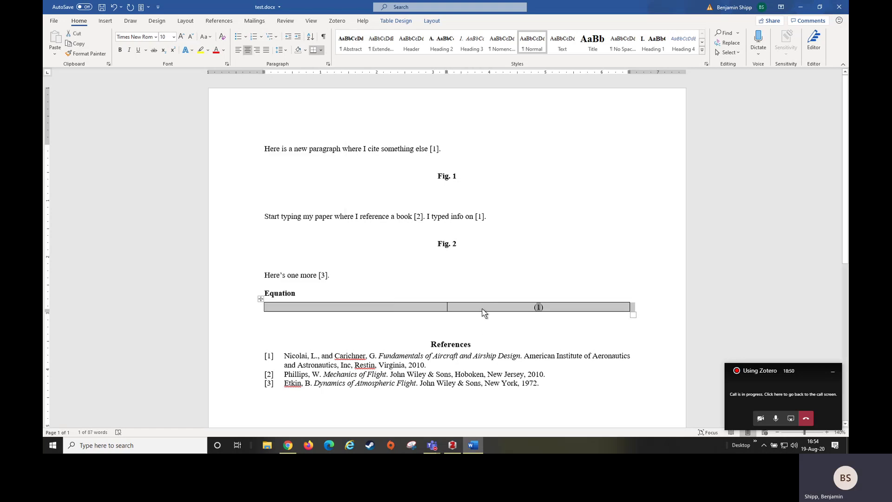
click(458, 313)
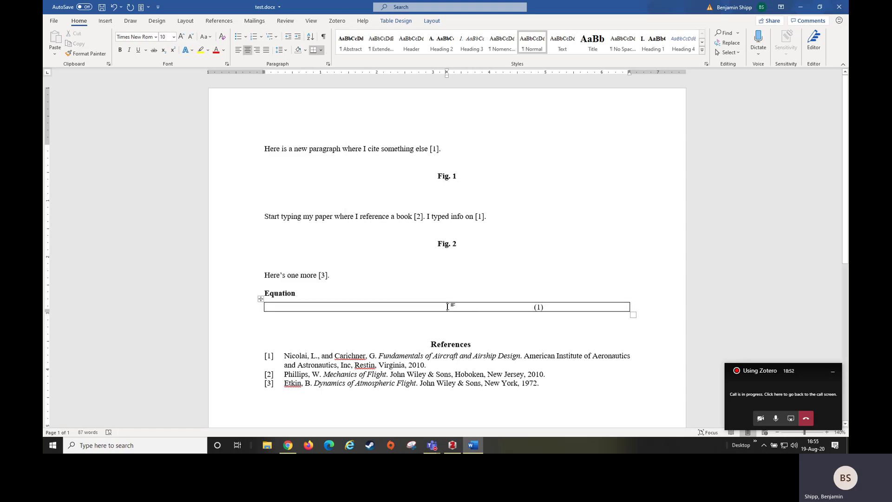
drag(447, 307, 644, 307)
- Insert a blank 'Type equation here.' equation in the left cell and select the row
key(alt+equal)
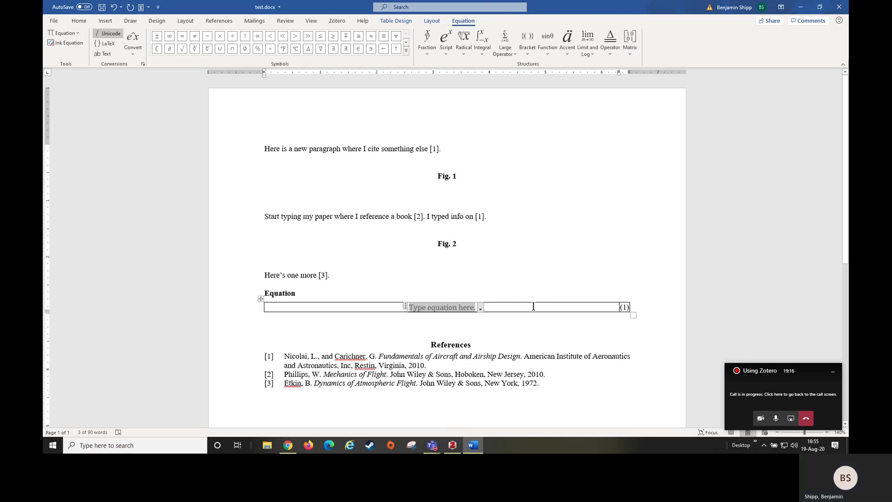
click(628, 307)
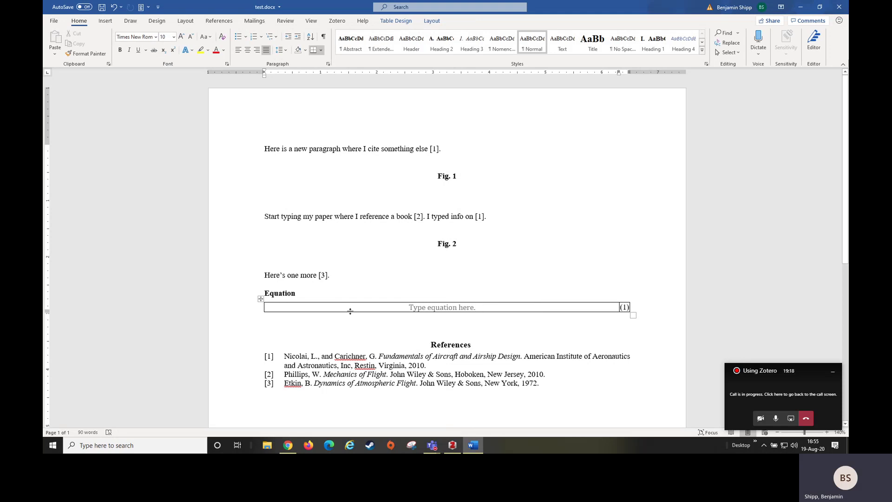
drag(371, 307, 621, 307)
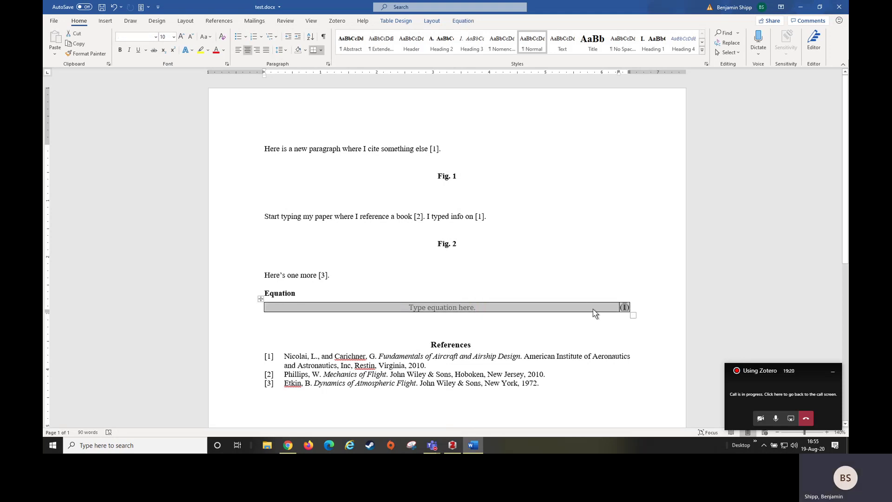
right_click(259, 300)
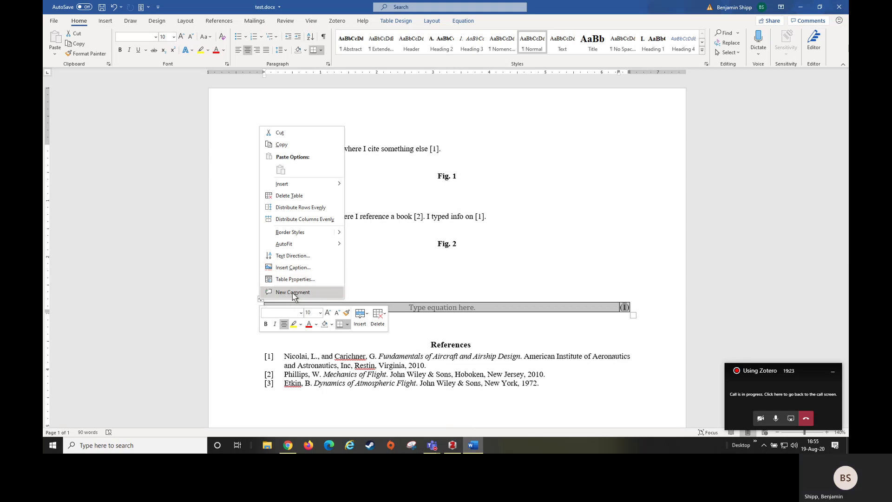
- Apply No Border to the equation row, then reselect the equation table
click(348, 325)
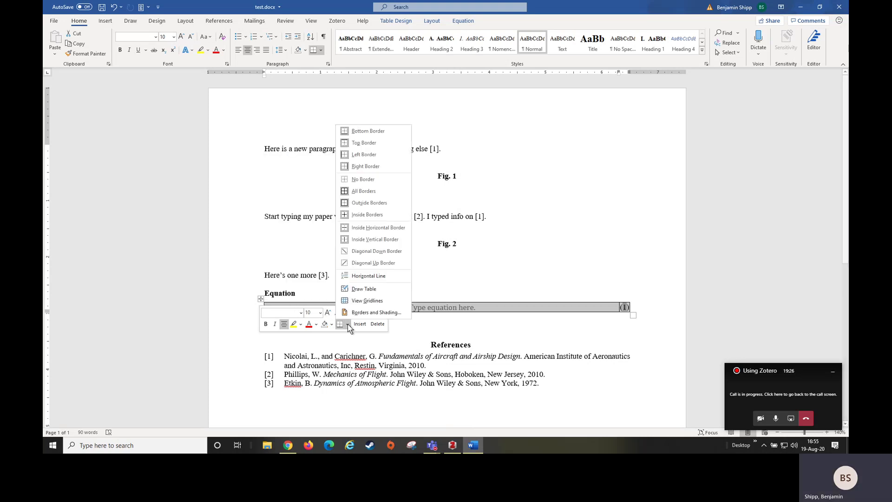
click(365, 180)
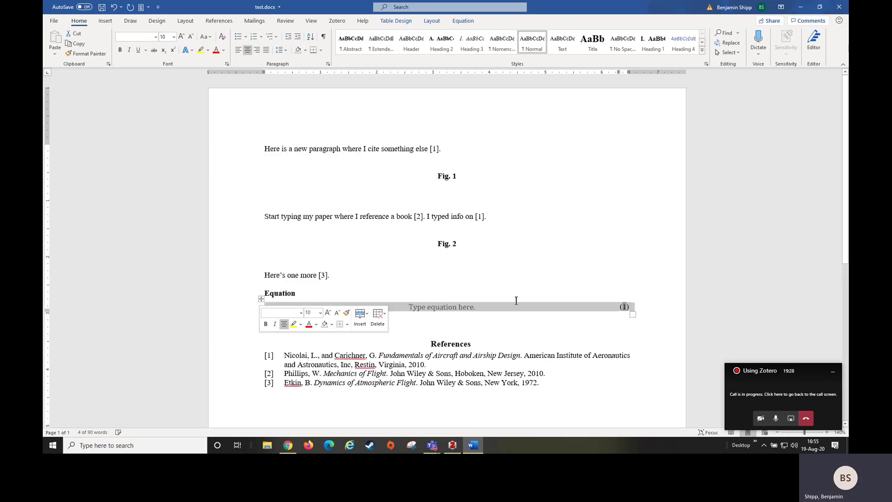
click(527, 320)
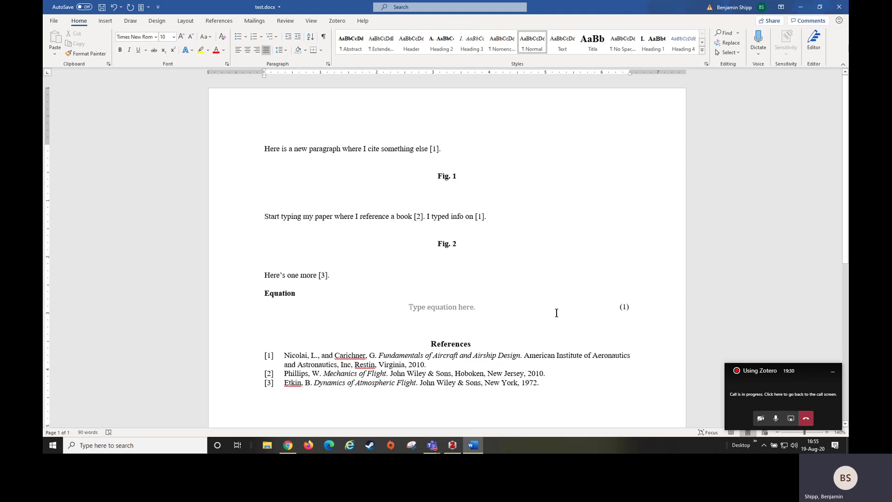
right_click(262, 301)
click(262, 300)
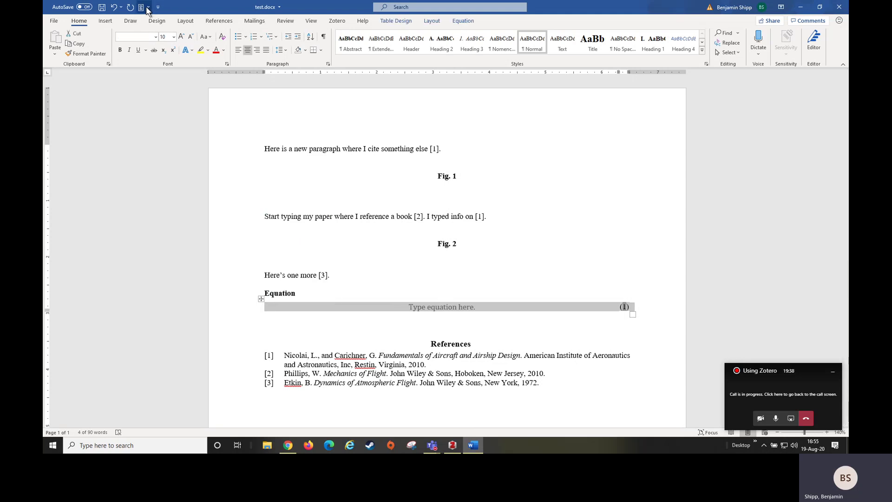
- Open Save Selection to Quick Part Gallery for the equation block, then cancel the dialog
click(106, 21)
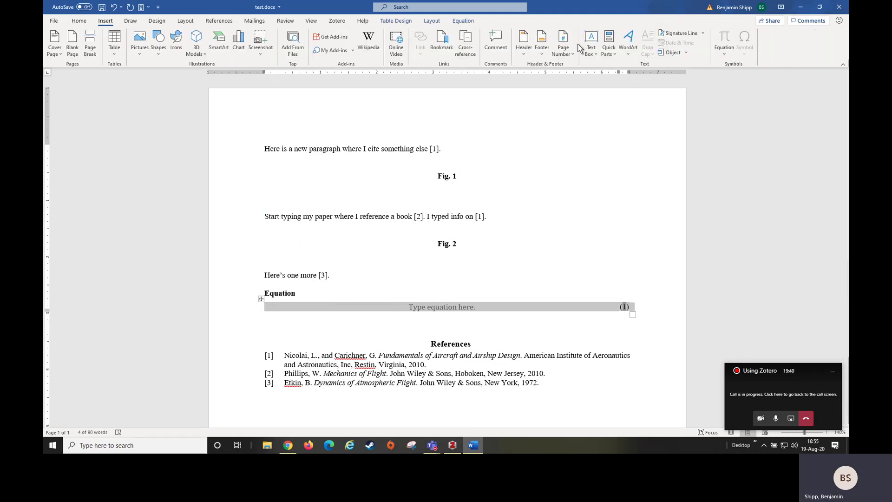
click(611, 55)
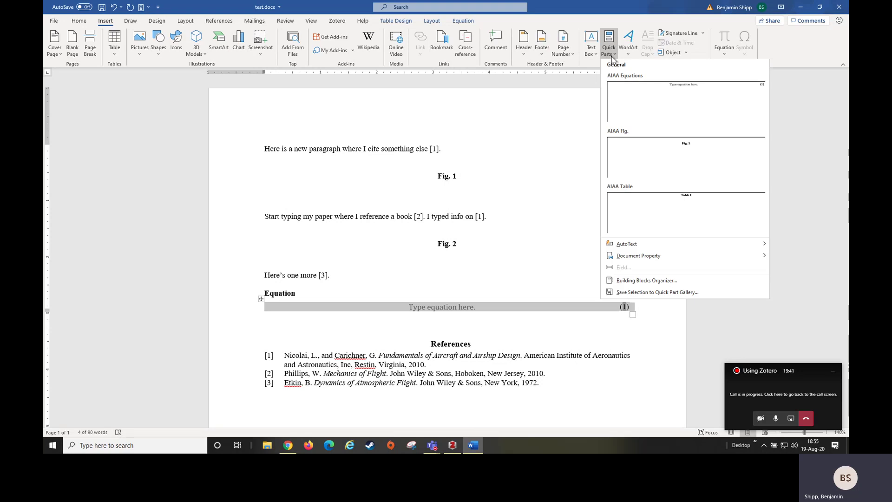
click(660, 293)
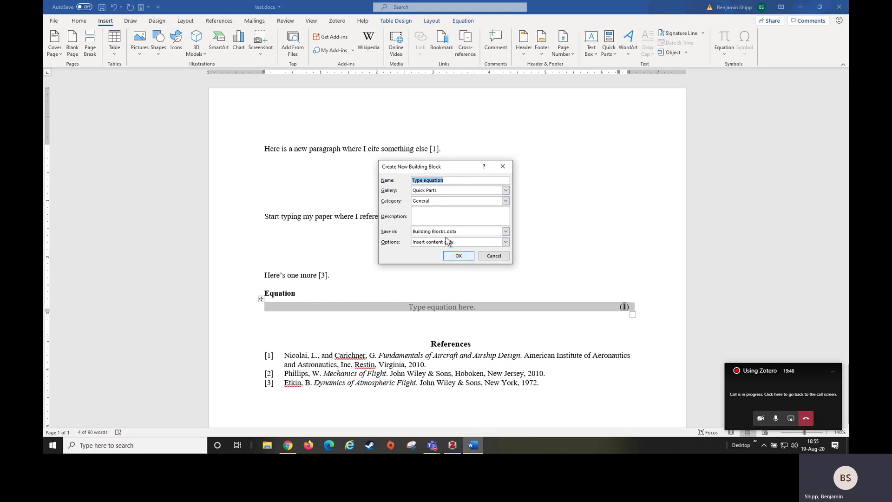
click(494, 256)
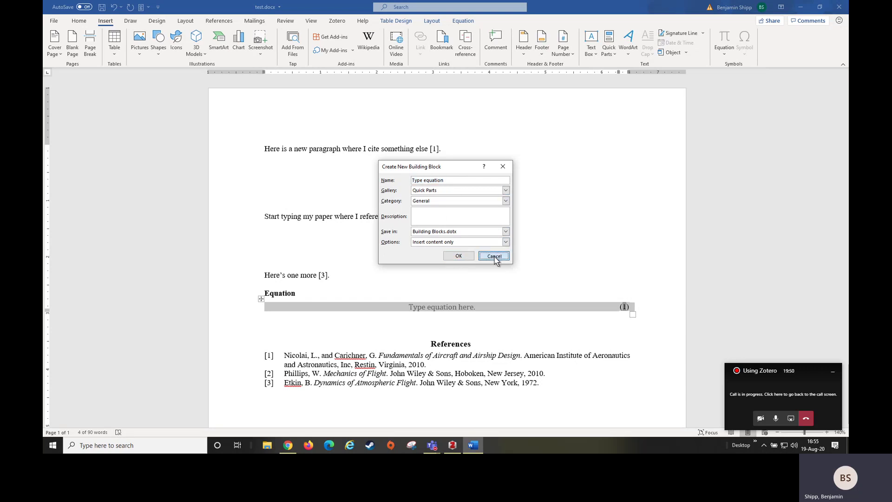
click(455, 292)
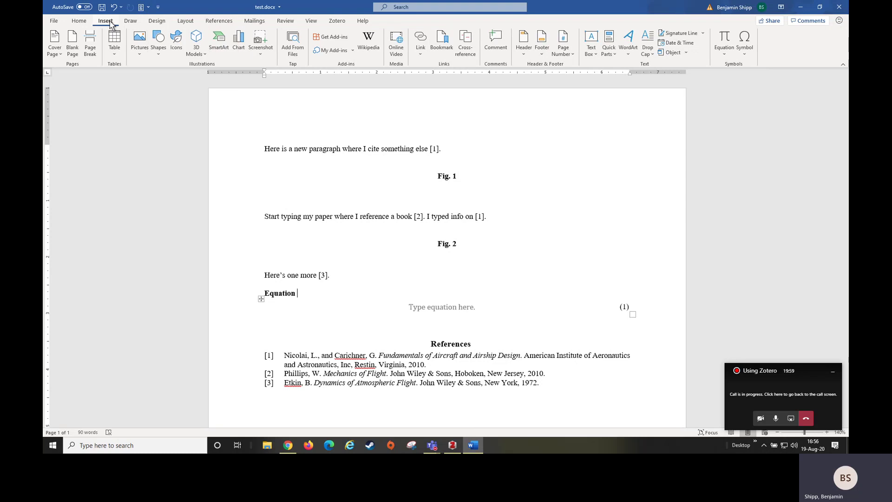
- Add the Draw tab's Drawing Canvas command to the Quick Access Toolbar
right_click(610, 42)
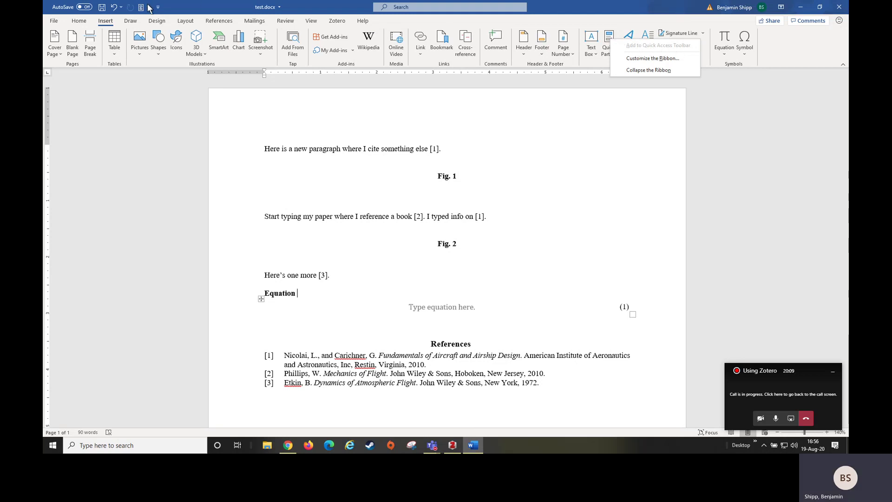
click(507, 145)
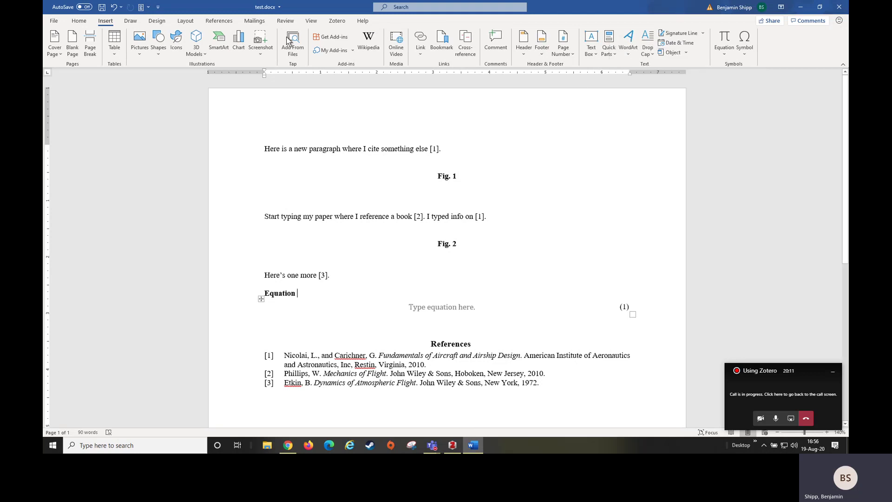
click(131, 20)
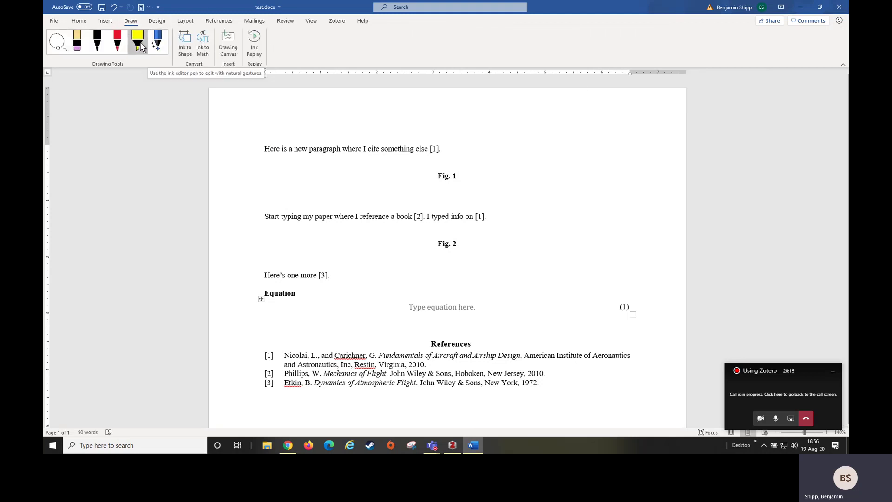
right_click(230, 40)
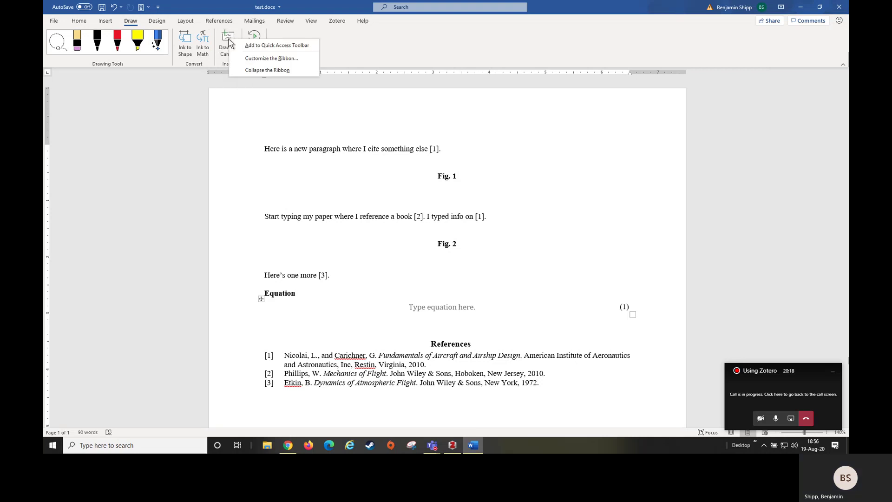
click(257, 46)
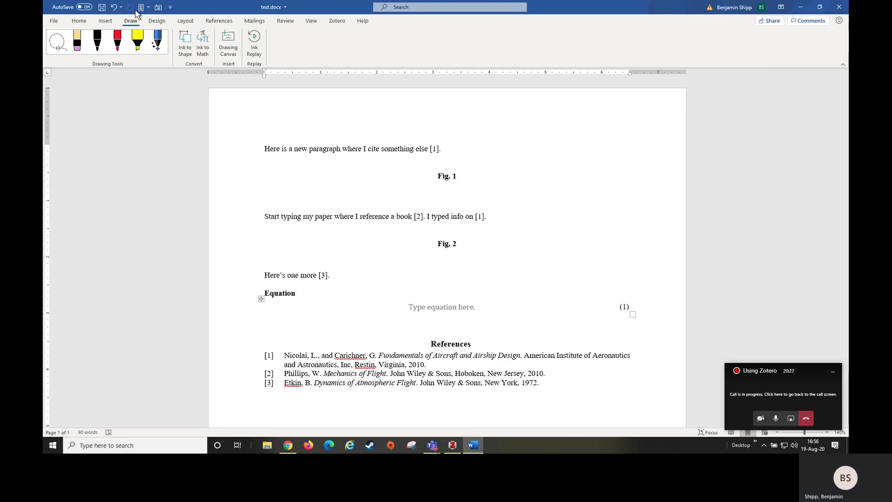
- Insert a one-column, two-row table on a new line below Fig. 2
click(105, 21)
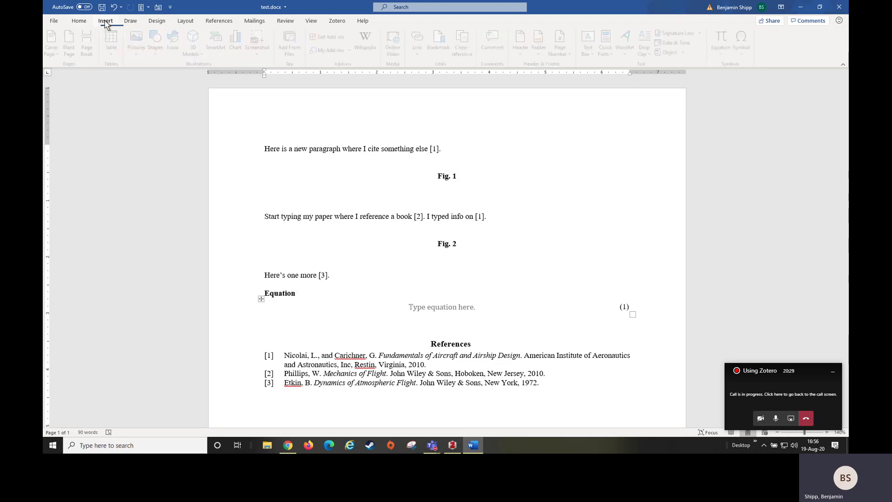
click(344, 262)
key(Return)
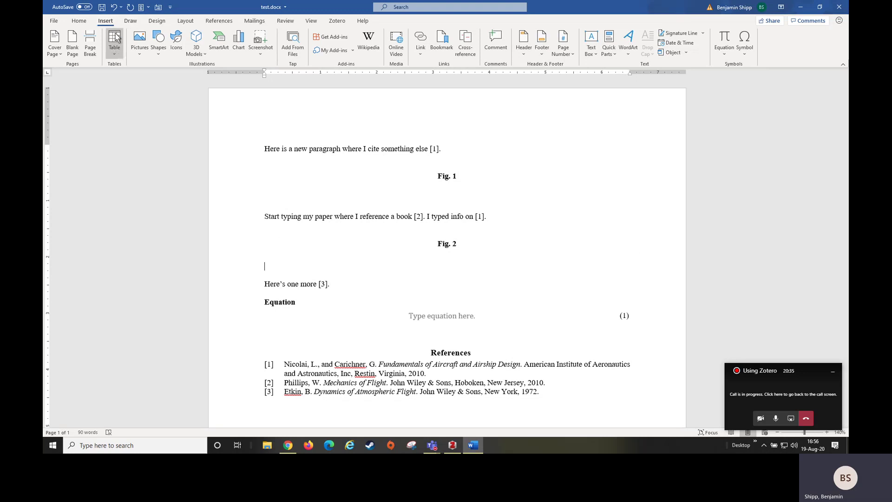
click(114, 46)
click(111, 85)
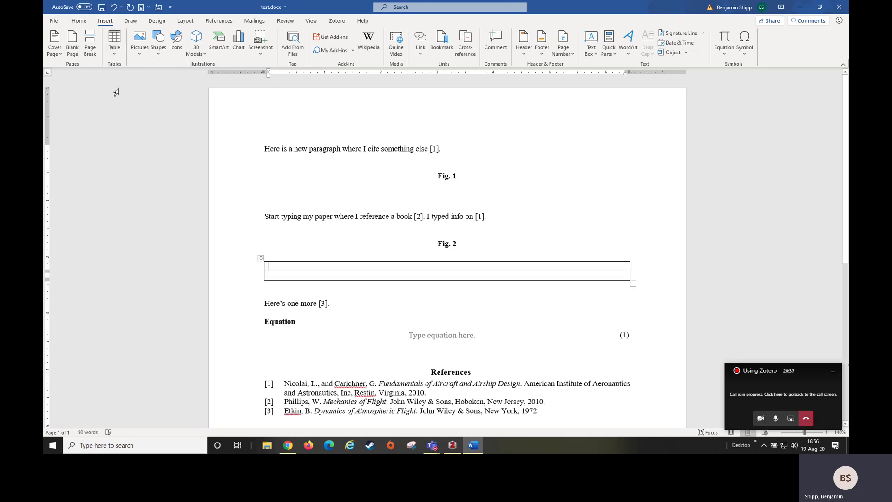
- Caption the table 'Table I' above it, using the Table label with I, II, III numbering
right_click(260, 258)
click(294, 399)
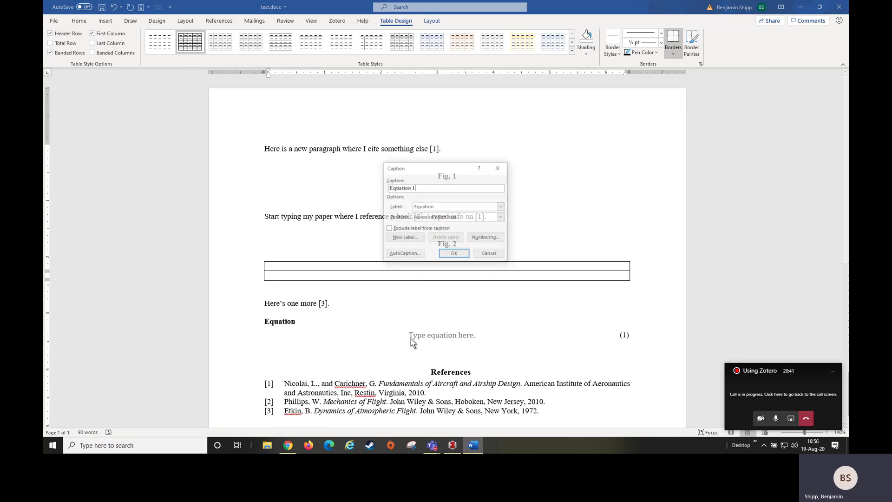
click(502, 206)
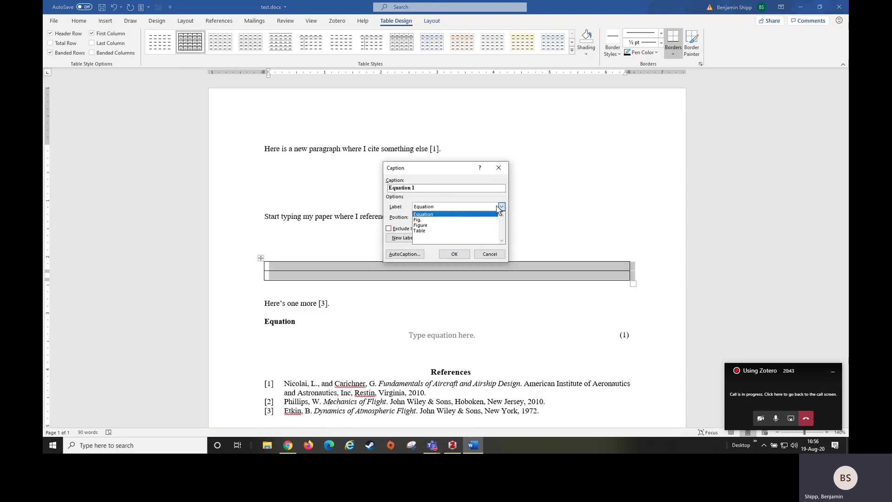
click(441, 226)
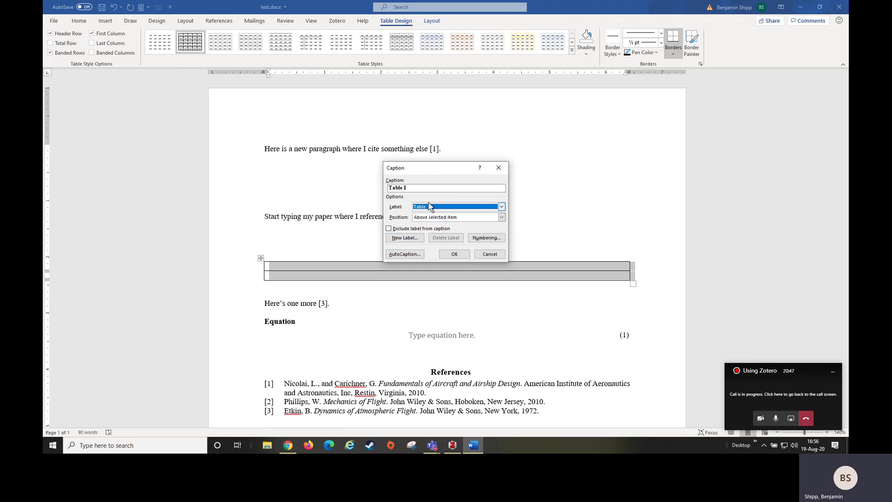
click(411, 188)
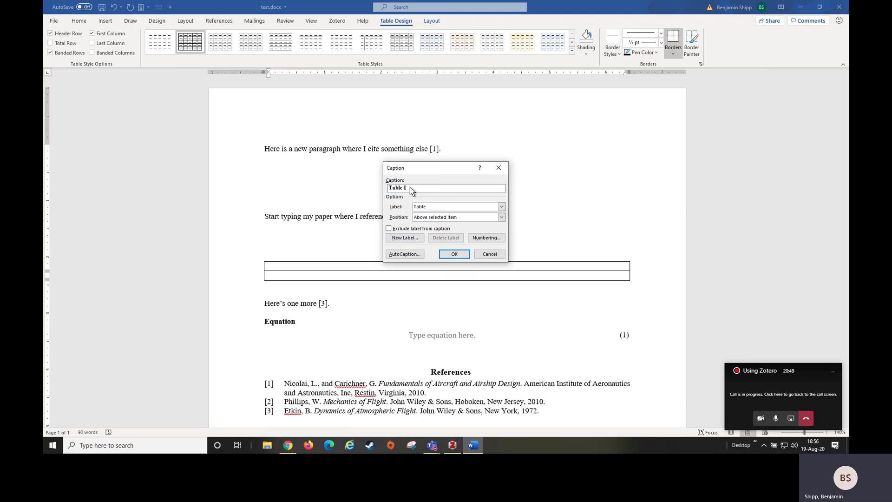
click(484, 240)
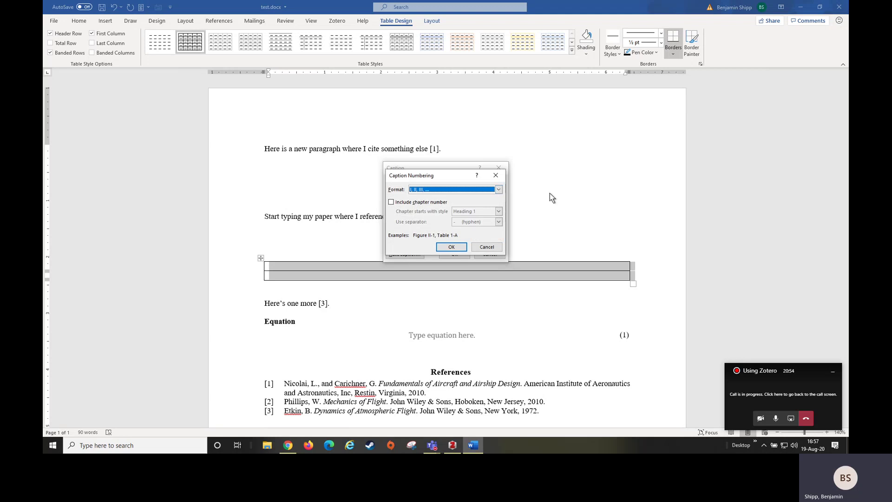
click(498, 189)
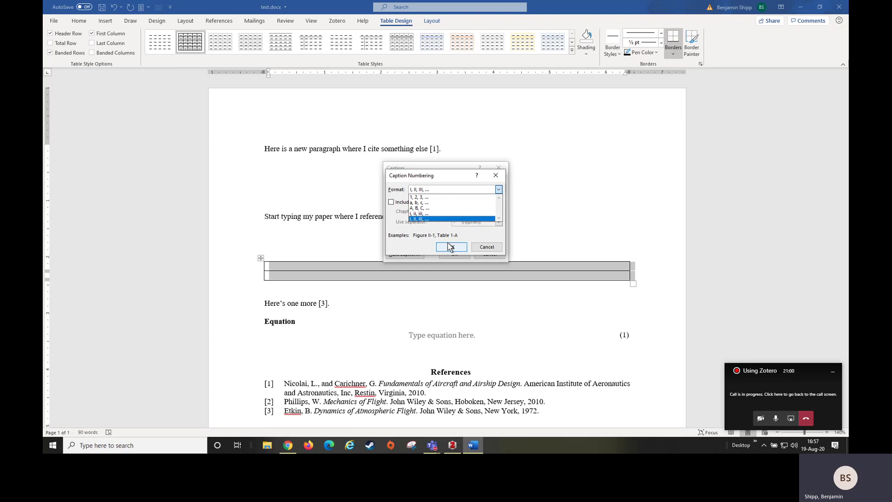
click(436, 219)
click(451, 247)
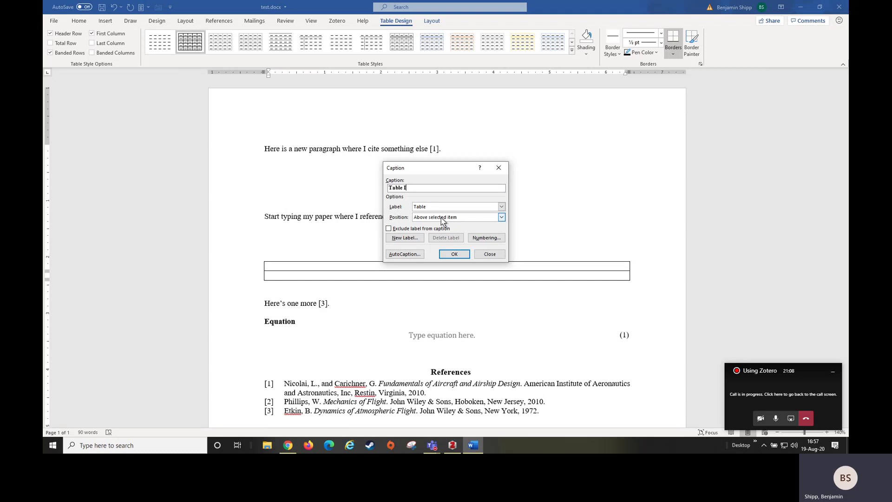
click(454, 254)
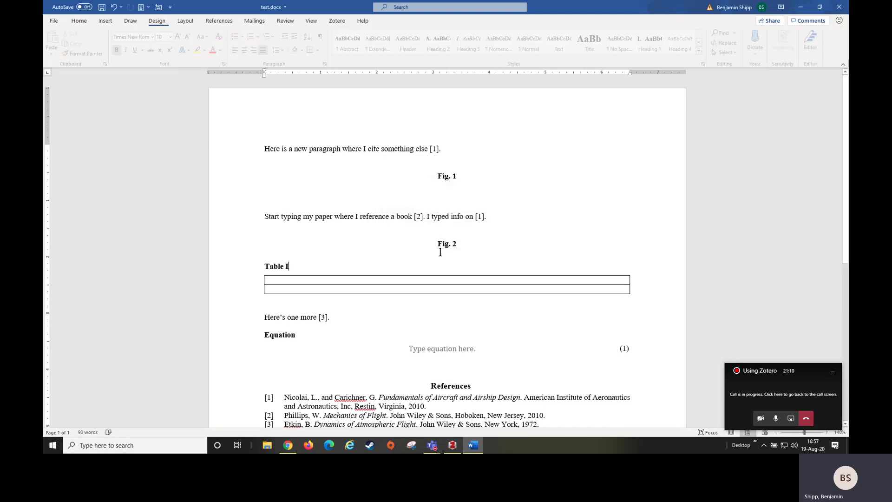
- Make the Table I caption bold and centre the contents of both table rows
drag(293, 266, 280, 283)
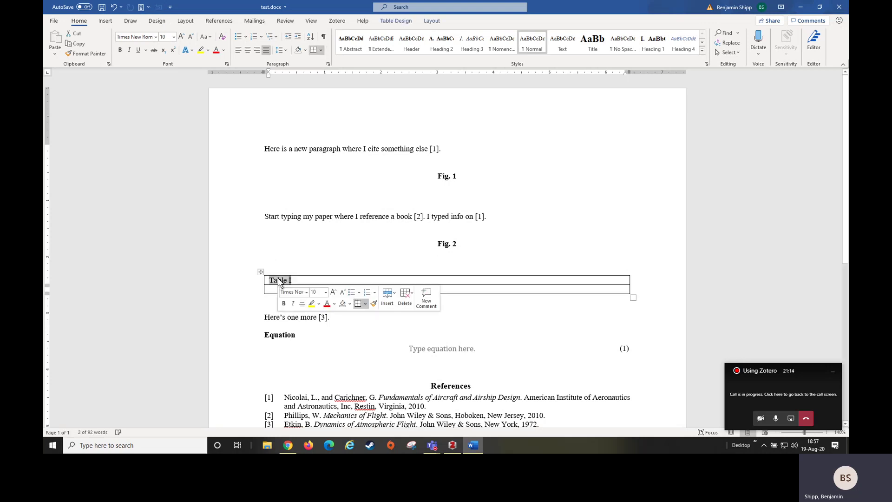
click(284, 304)
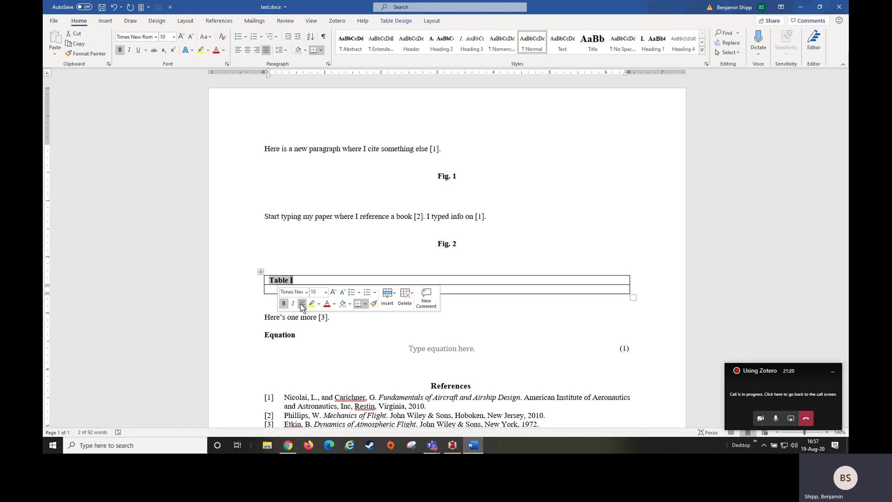
click(302, 303)
drag(480, 290, 483, 281)
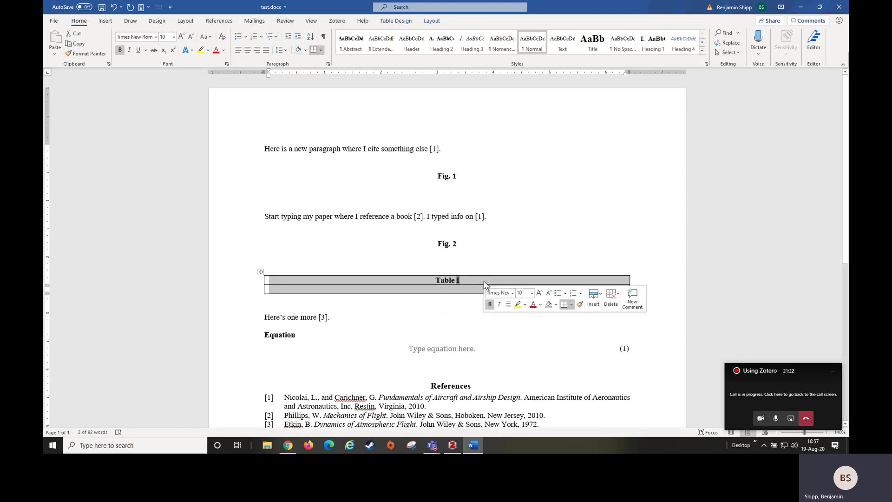
click(509, 306)
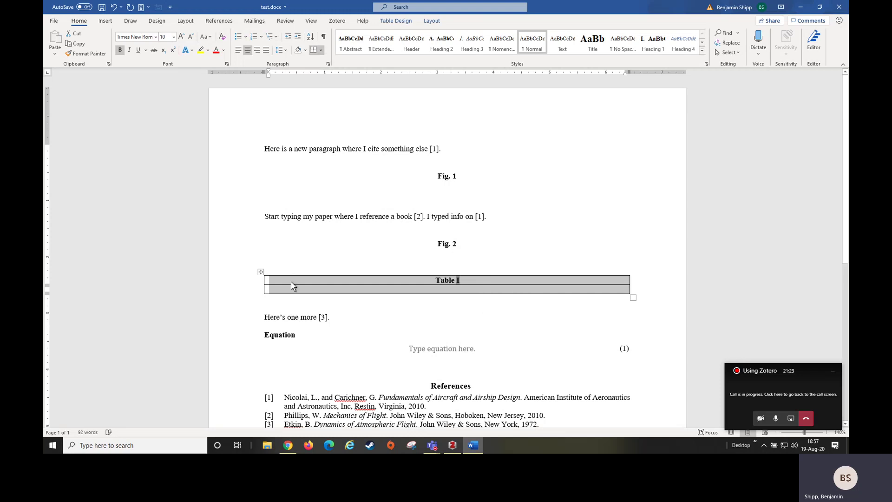
- Centre the table on the page and set its left cell margin to 0"
right_click(260, 273)
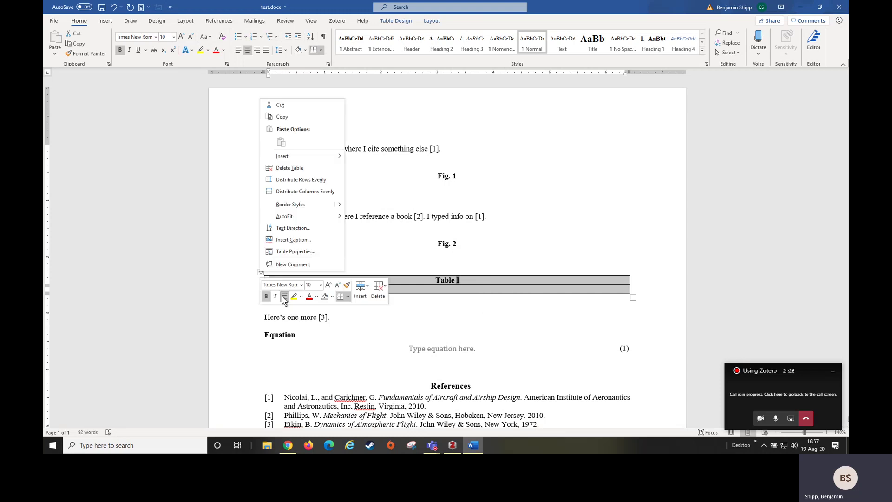
key(Escape)
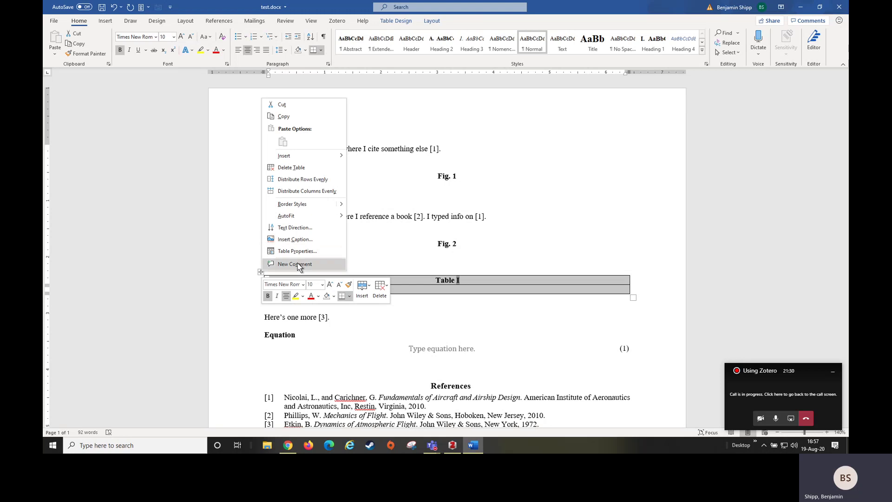
click(291, 251)
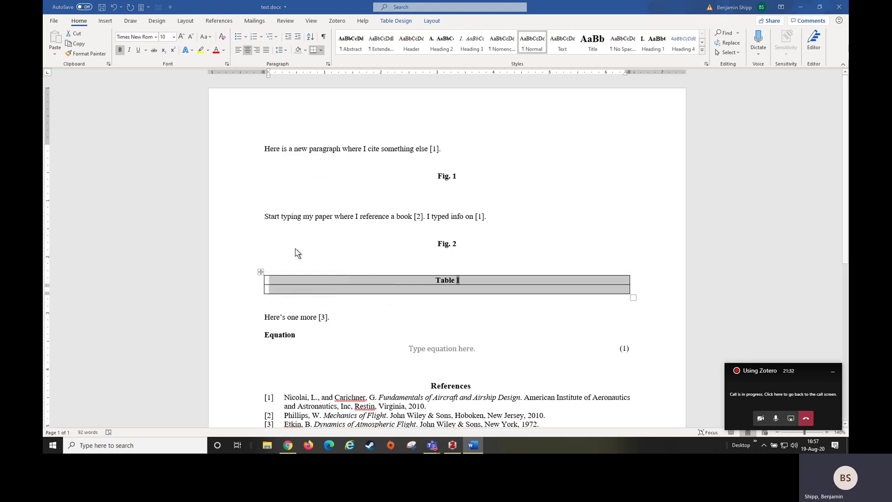
click(412, 192)
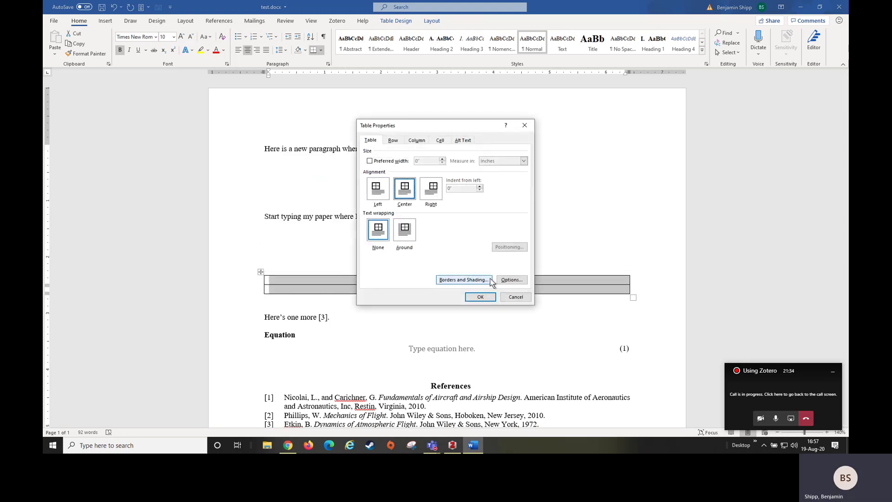
click(506, 280)
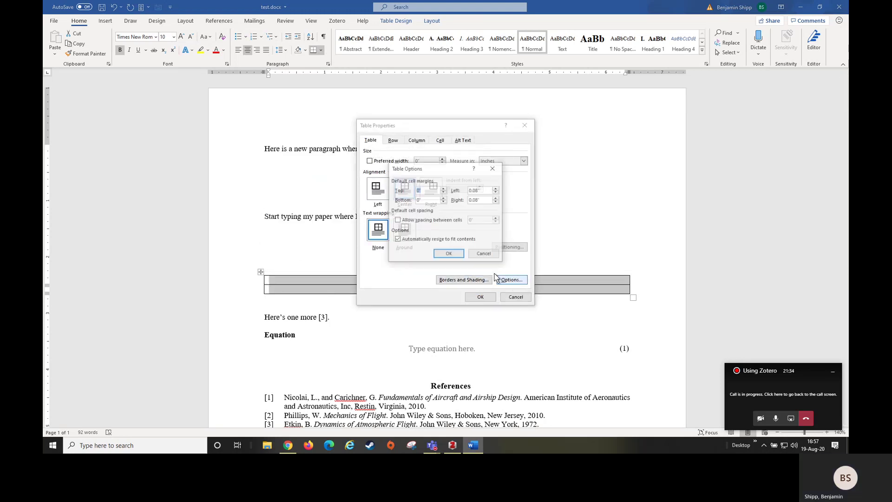
click(478, 190)
key(BackSpace)
text(0)
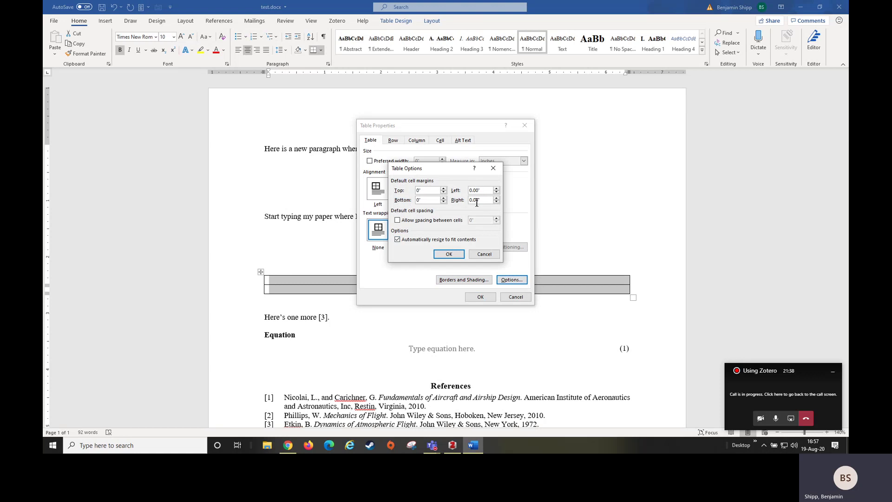
click(449, 254)
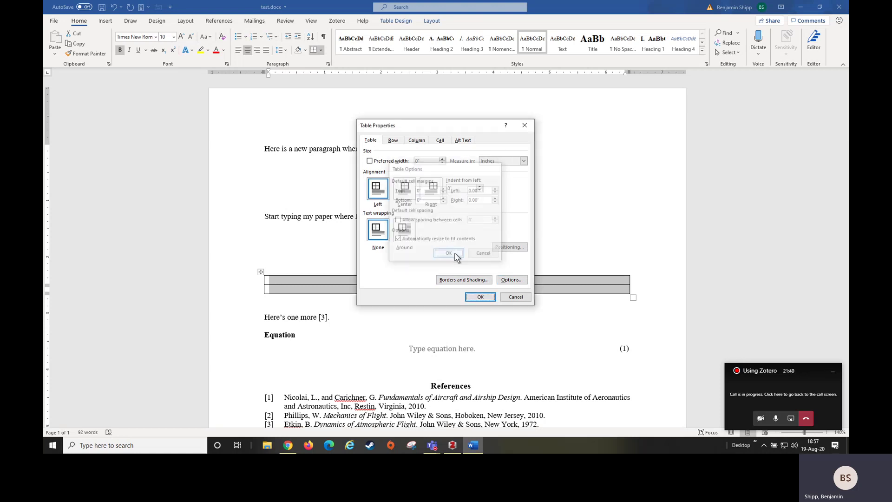
click(404, 188)
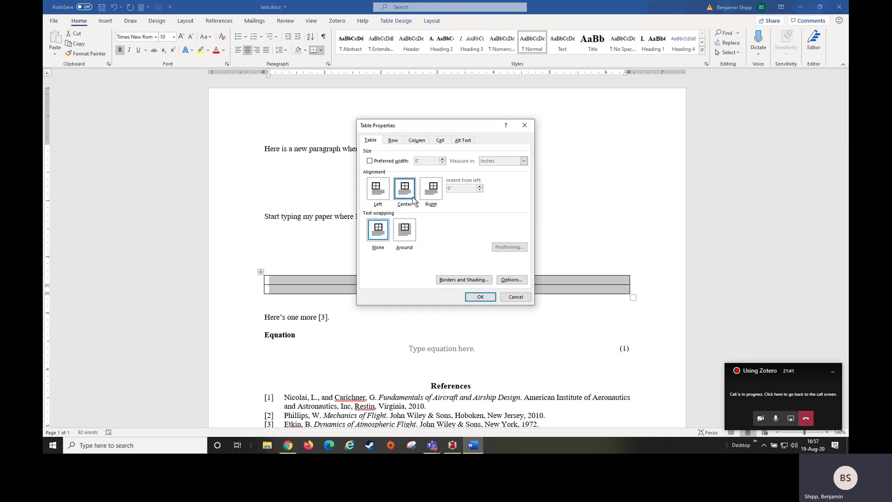
click(481, 297)
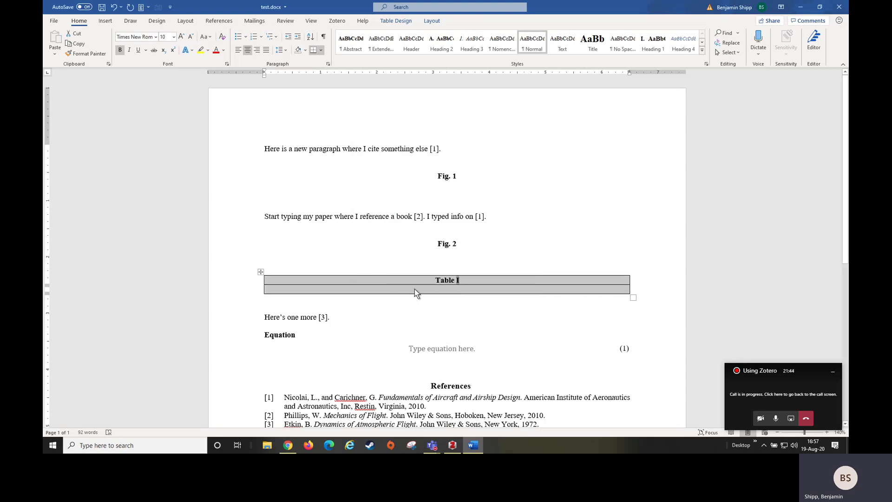
click(422, 291)
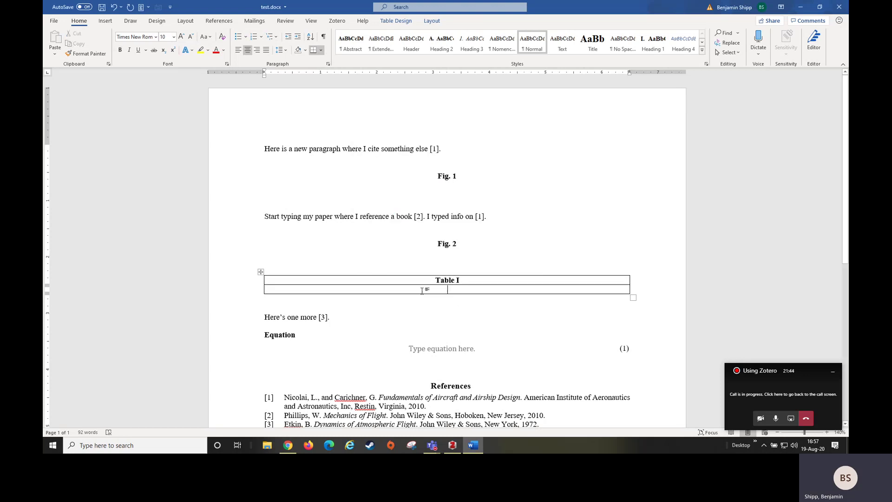
- Append 'This is my Table' after Table I in the table caption
right_click(260, 273)
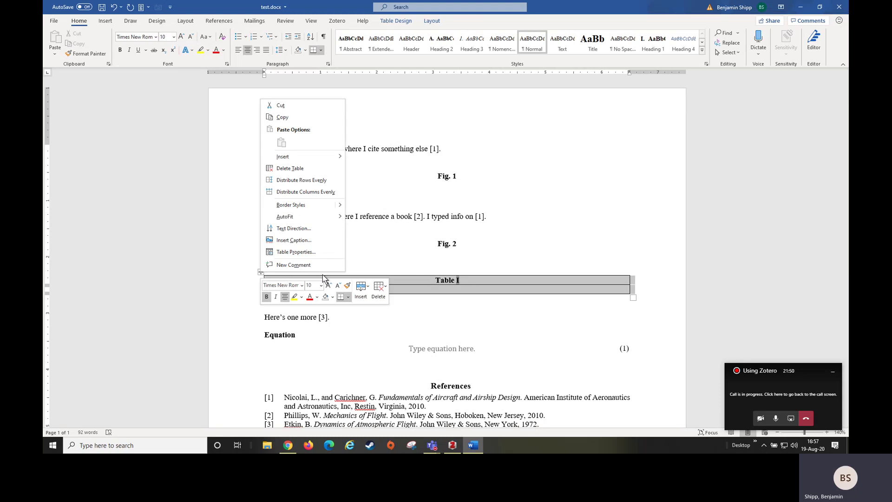
click(471, 281)
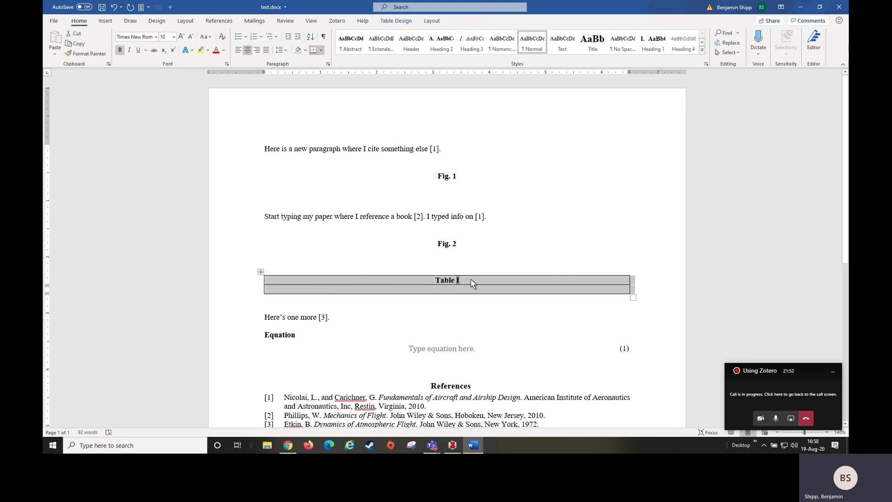
click(471, 281)
text(Th)
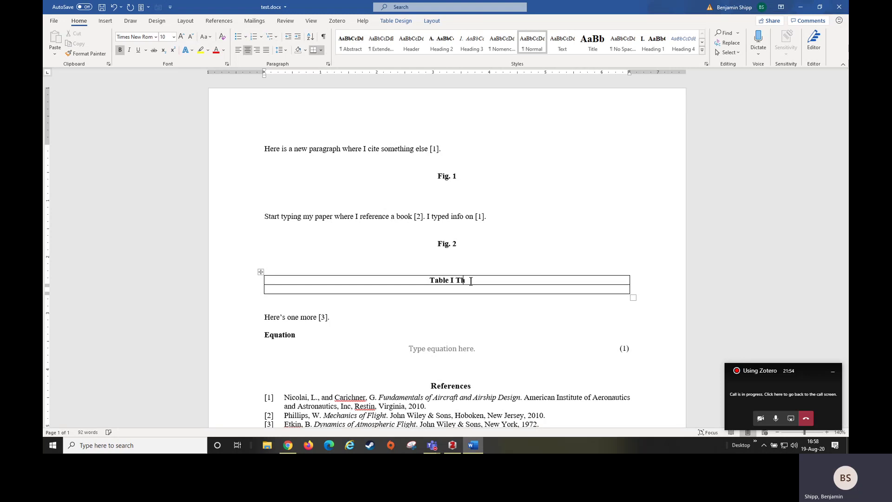
text(is is my )
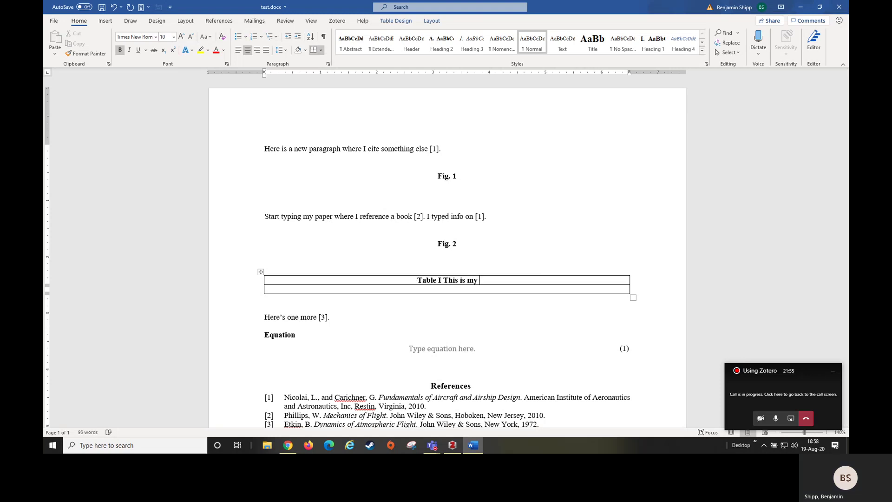
text(Table)
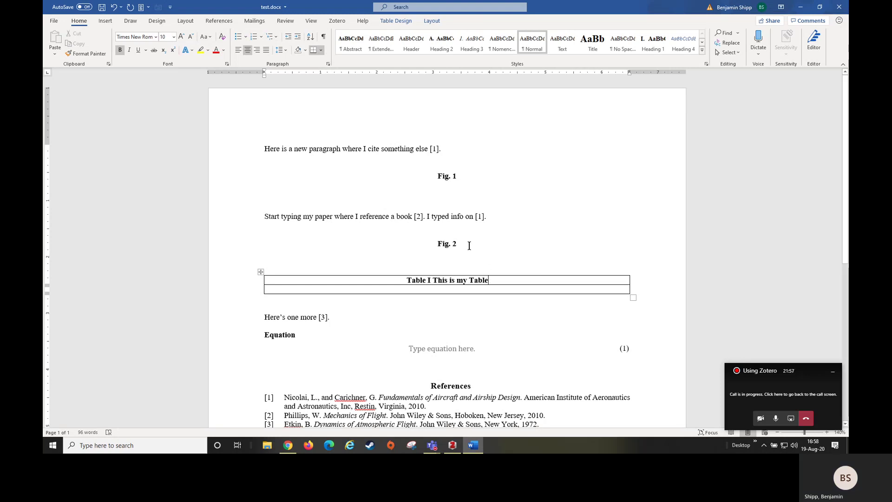
- Add 'This is my Figure' after Fig. 2 and delete 'This is my Table' from the table caption
click(469, 246)
text(This is)
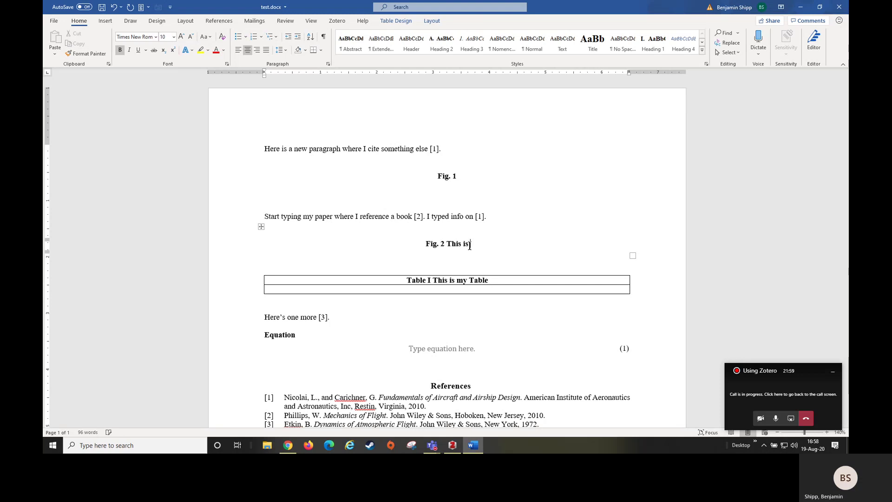
text( my )
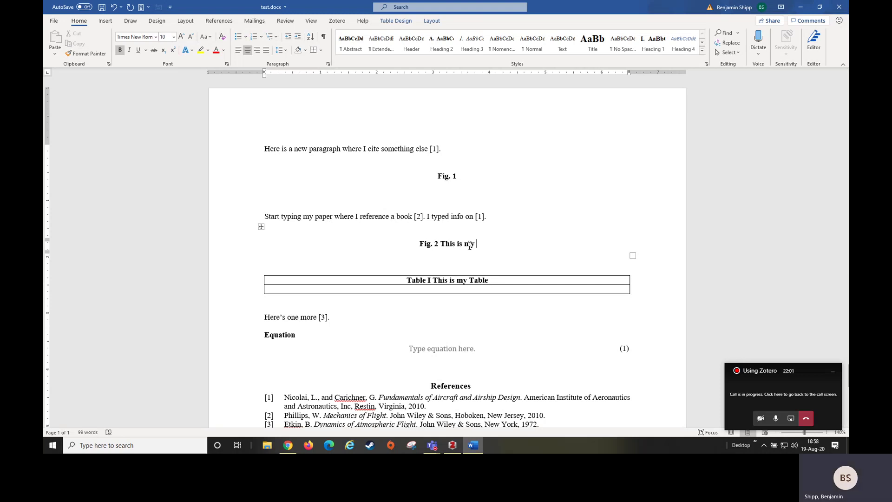
text(Figure)
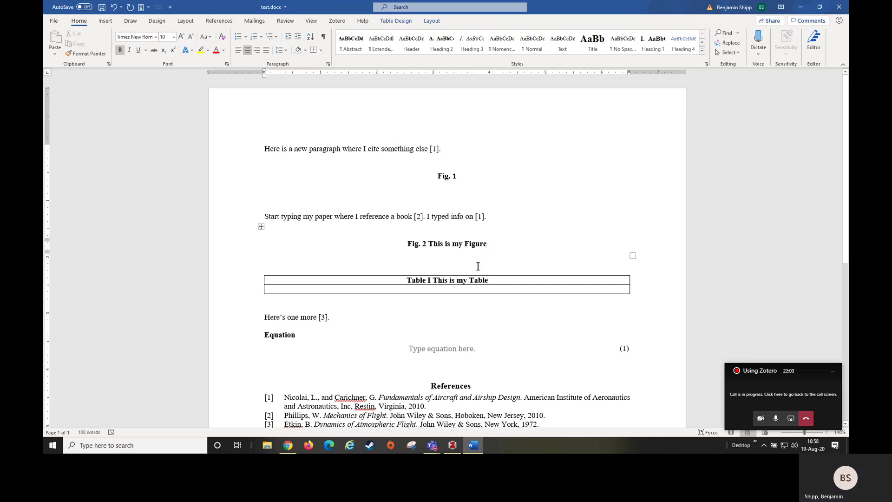
drag(489, 280, 437, 280)
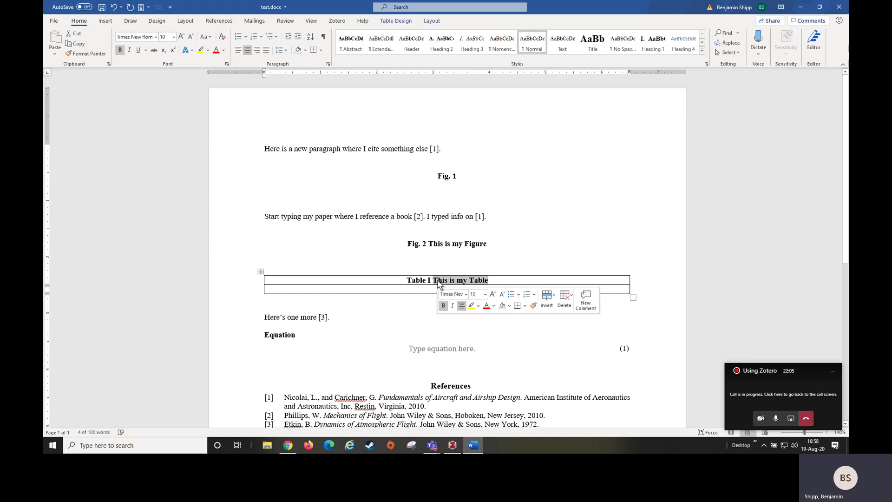
key(BackSpace)
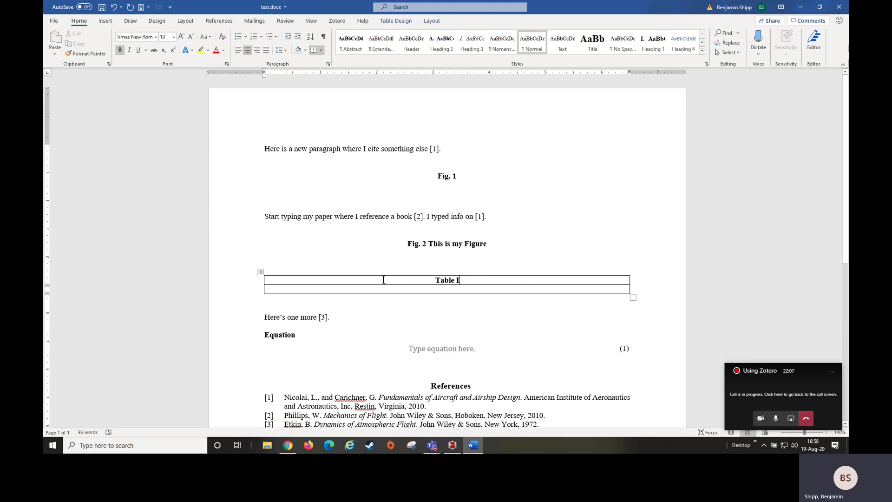
- Apply No Border to the entire Table I table, leaving the table selected
right_click(261, 272)
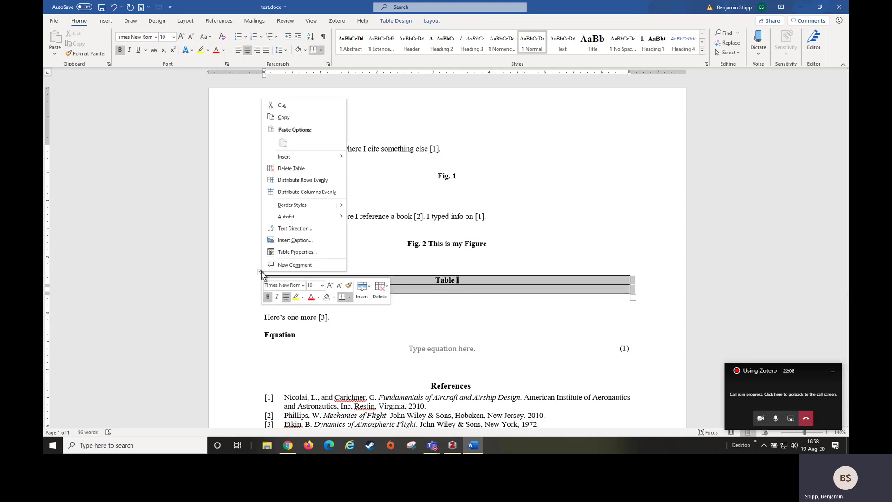
click(350, 298)
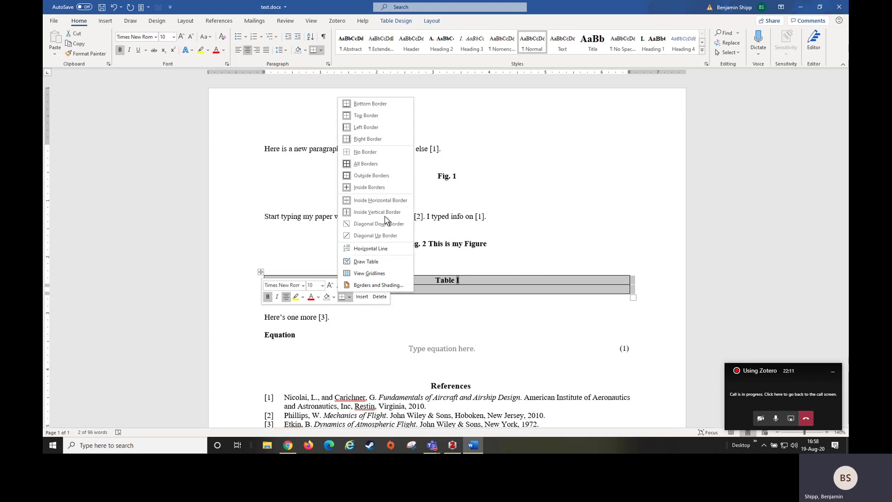
click(366, 152)
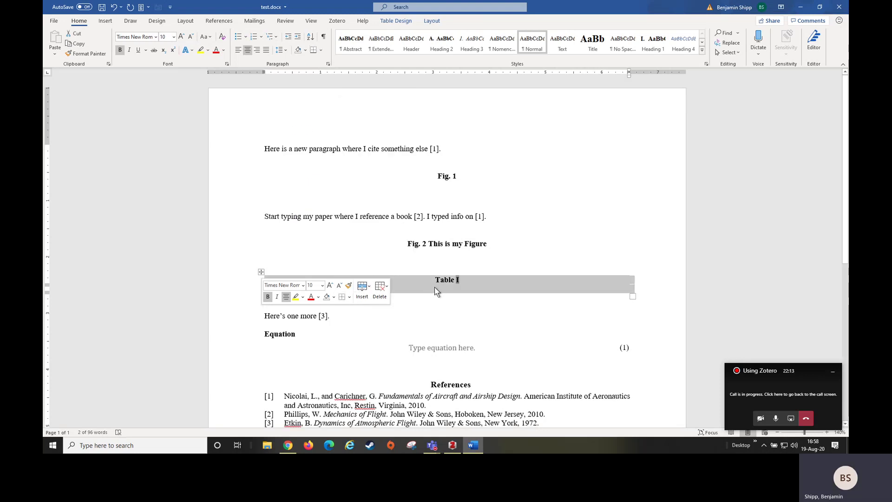
click(474, 287)
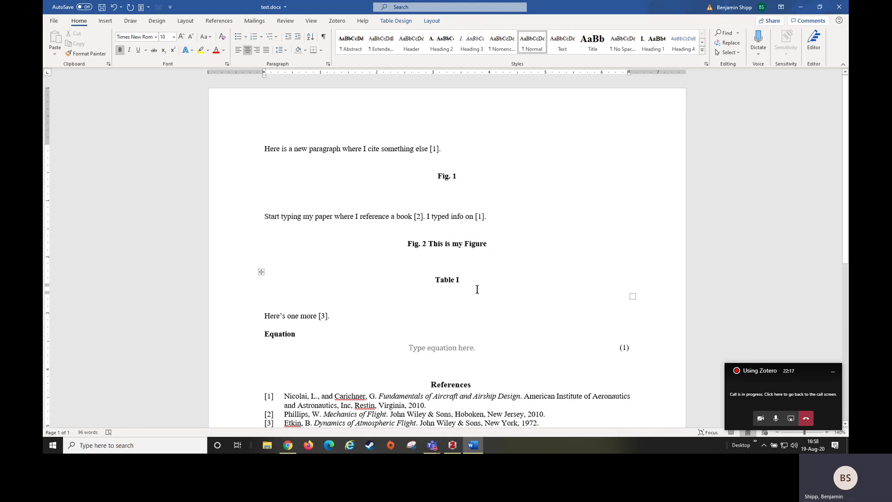
right_click(459, 289)
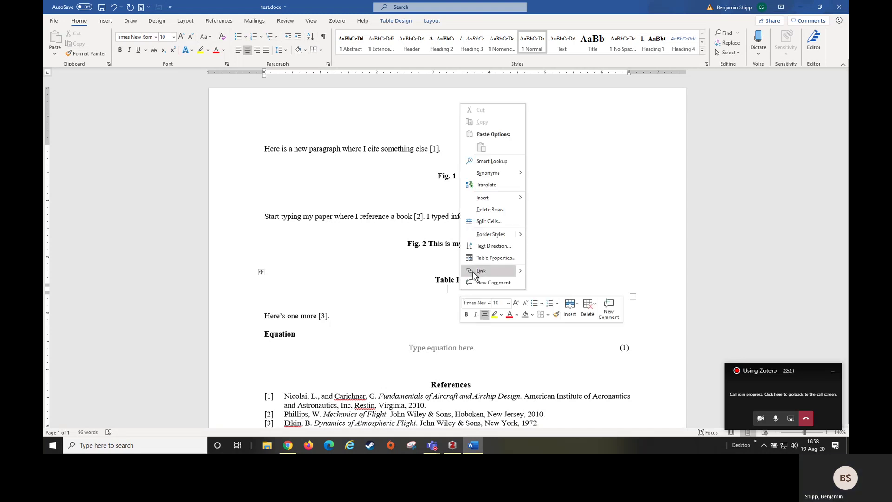
click(279, 278)
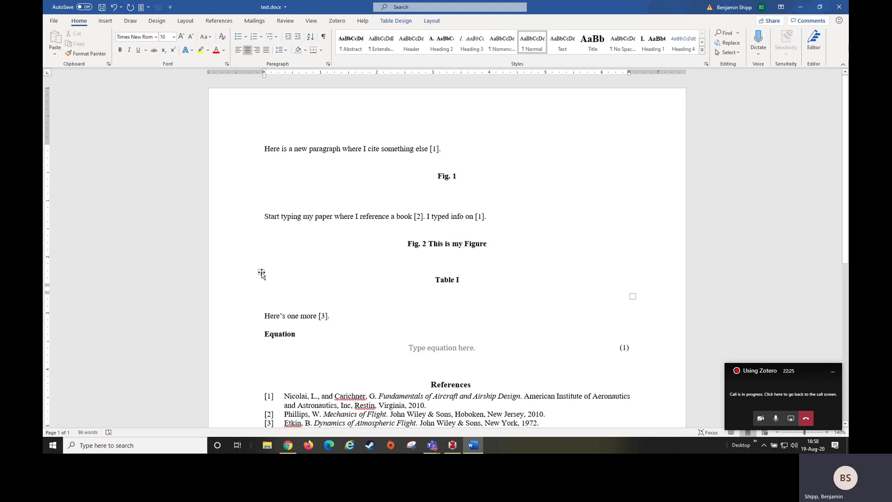
right_click(261, 273)
key(Escape)
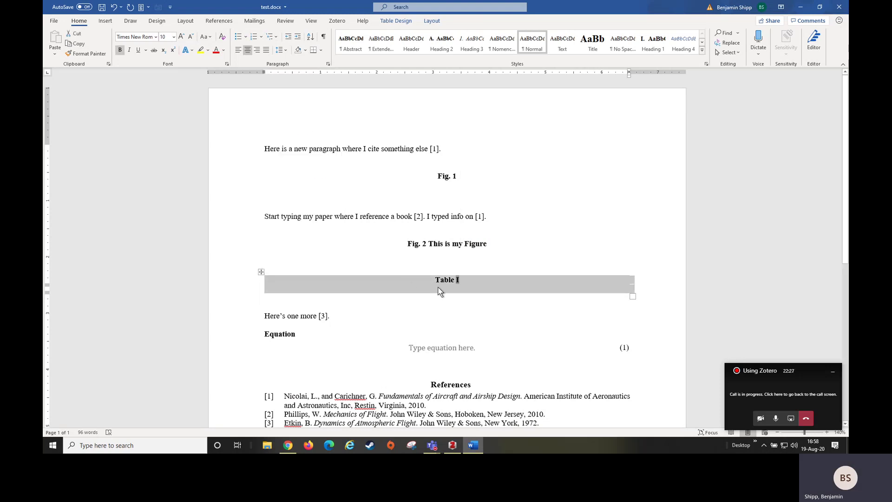
click(422, 284)
click(262, 272)
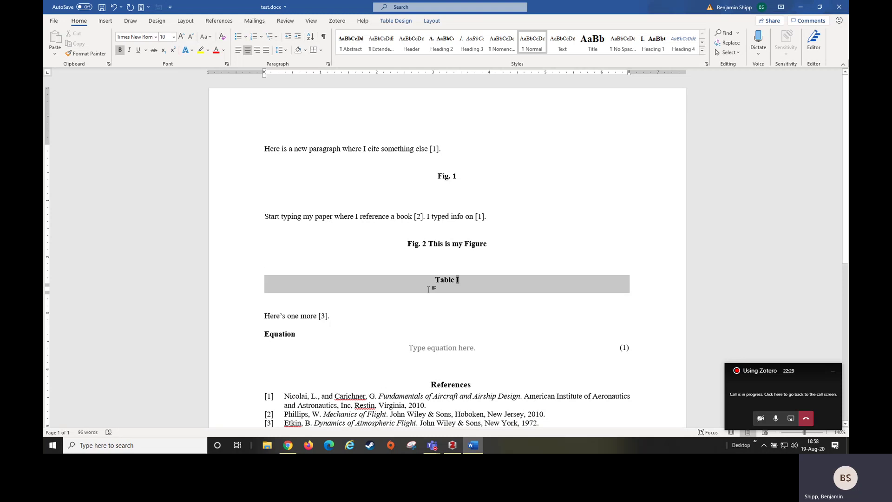
click(262, 272)
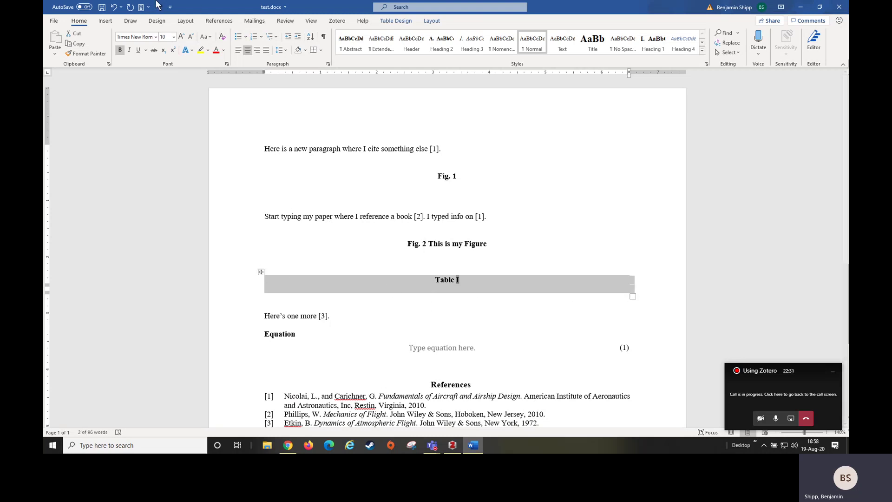
click(142, 7)
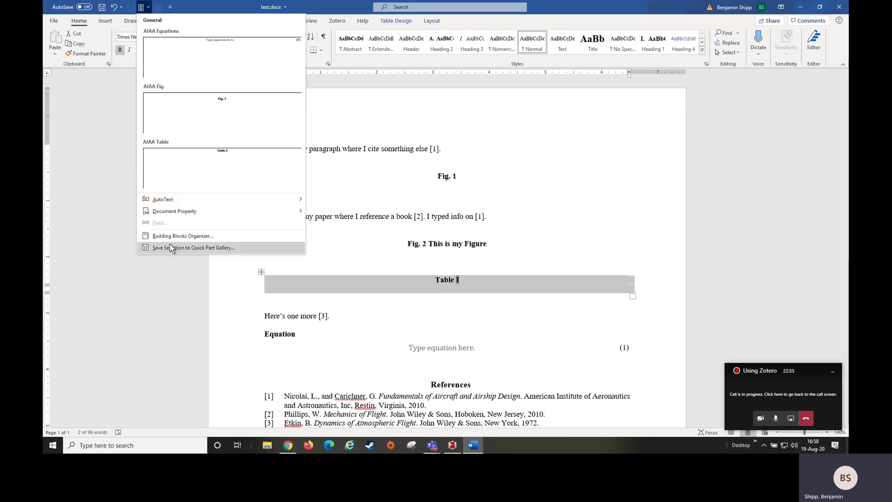
click(191, 248)
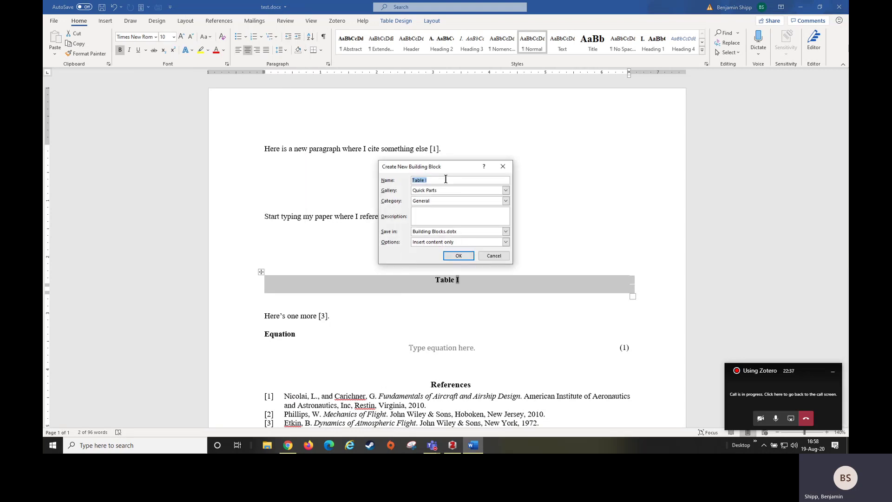
click(493, 256)
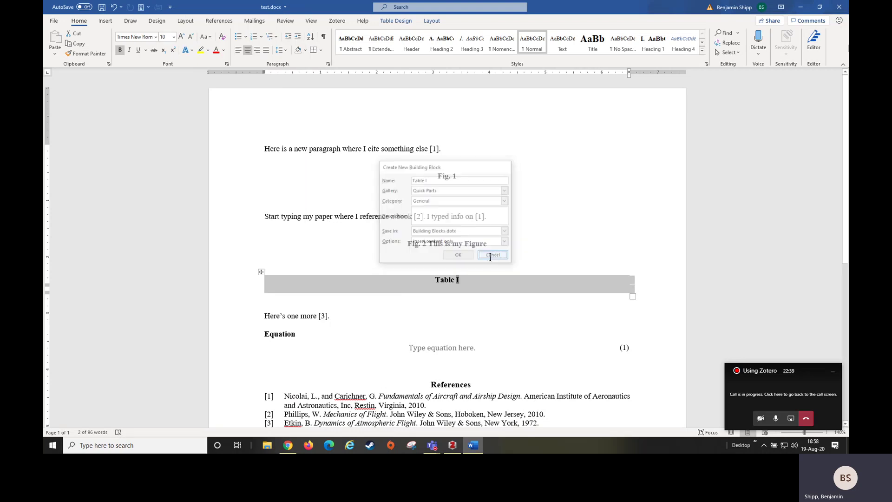
click(148, 8)
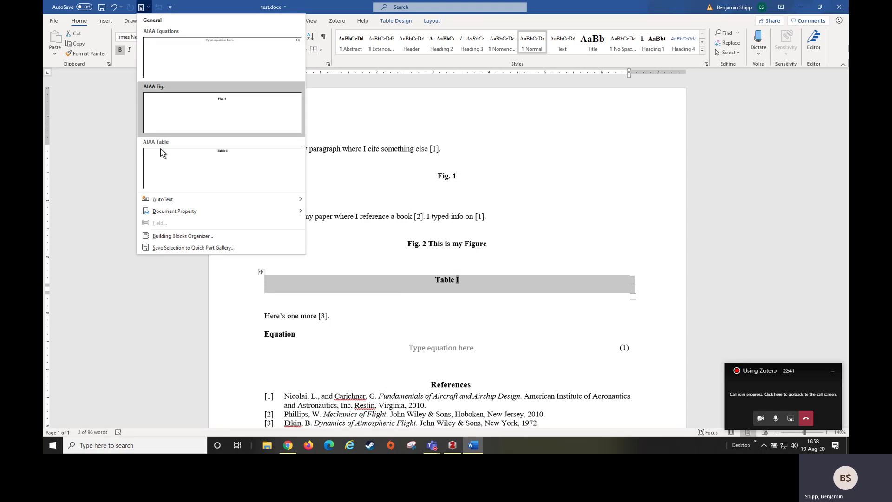
click(149, 9)
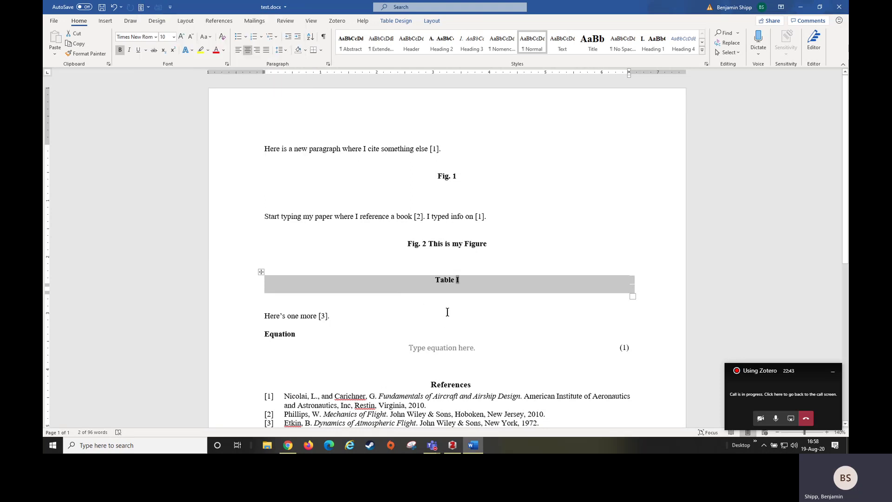
- Type 'My table' after Table I, 'My first figure' after Fig. 1, and 'second' into the Fig. 2 caption
click(469, 281)
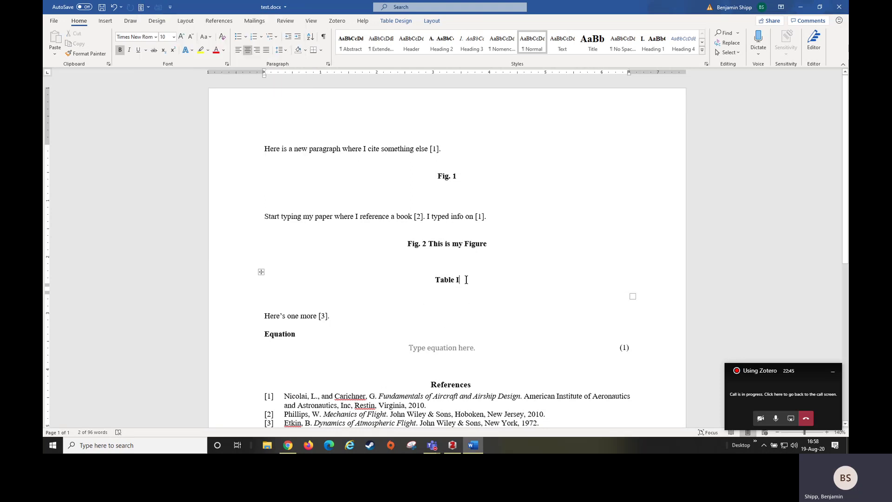
text(My table)
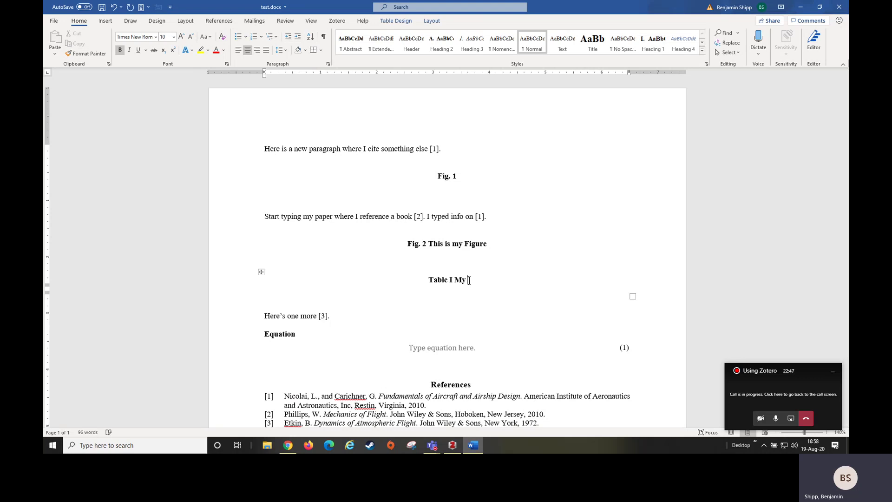
click(473, 176)
text(M)
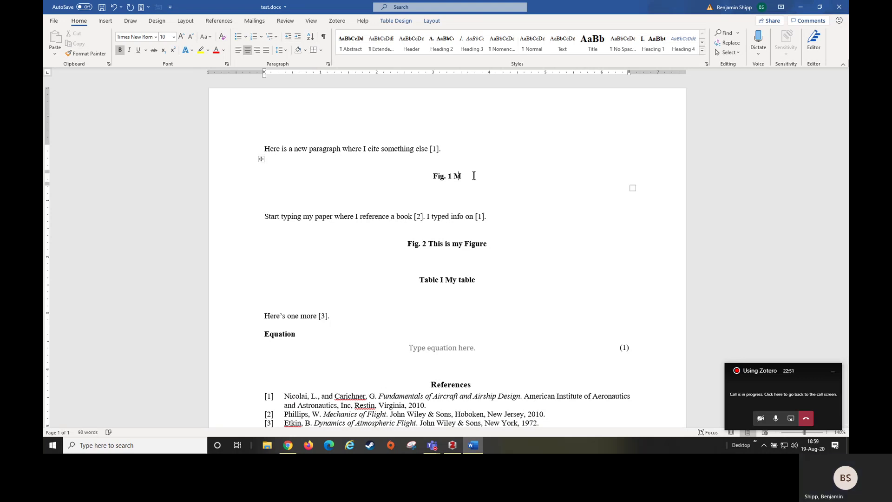
text(y first figure)
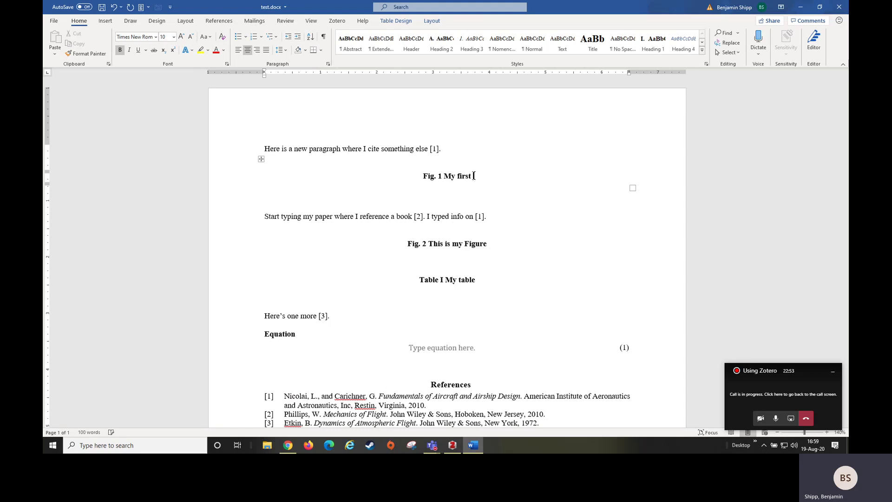
click(464, 242)
text(second)
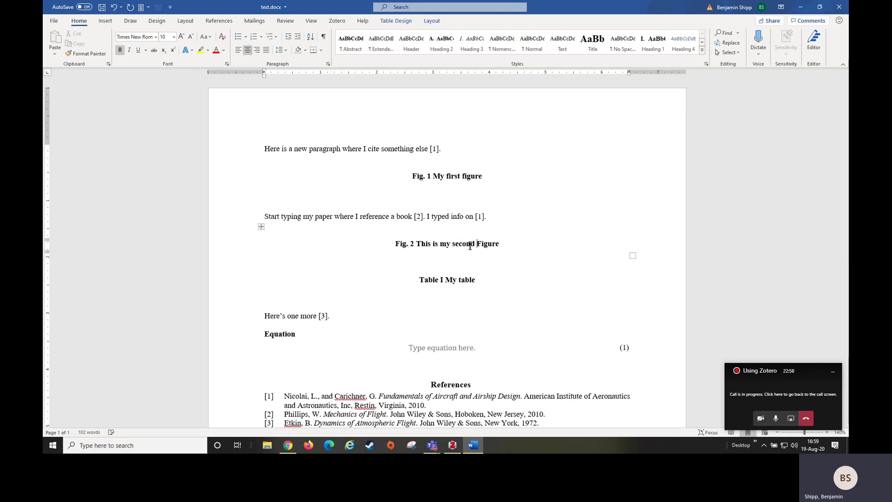
- End the Fig. 1 and Fig. 2 captions with a single period each
click(493, 176)
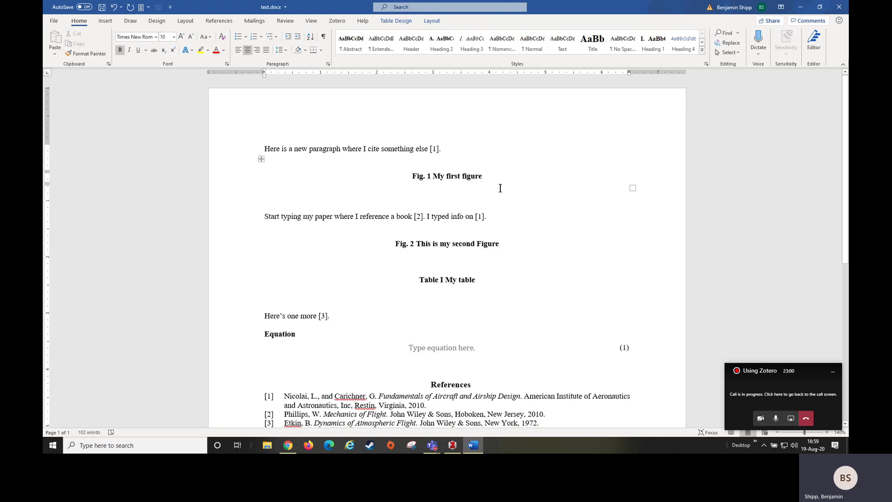
text(..)
click(508, 243)
text(.)
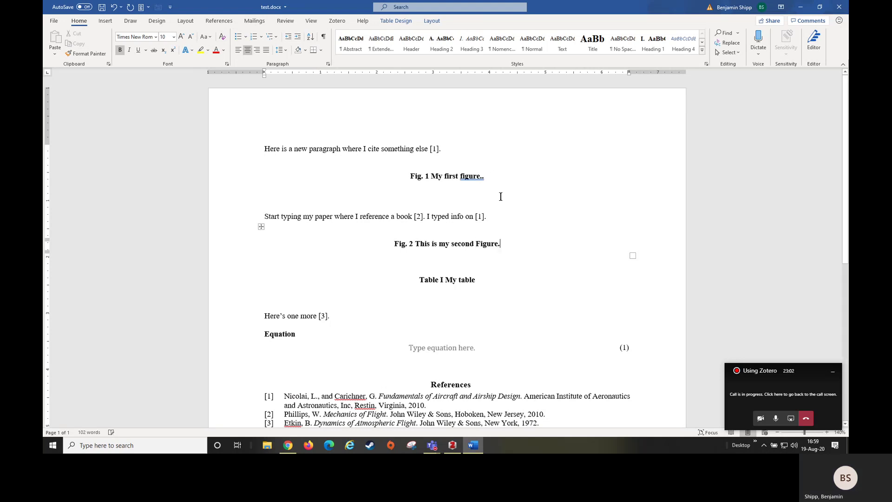
click(492, 175)
key(BackSpace)
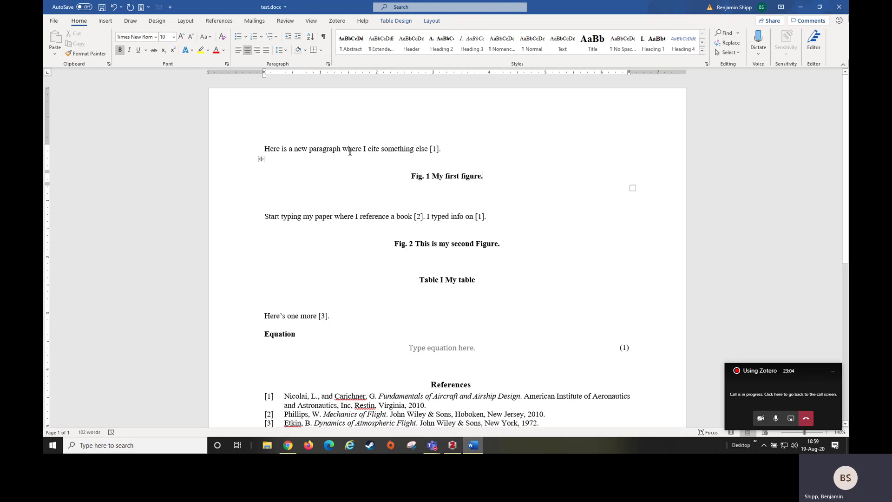
click(341, 148)
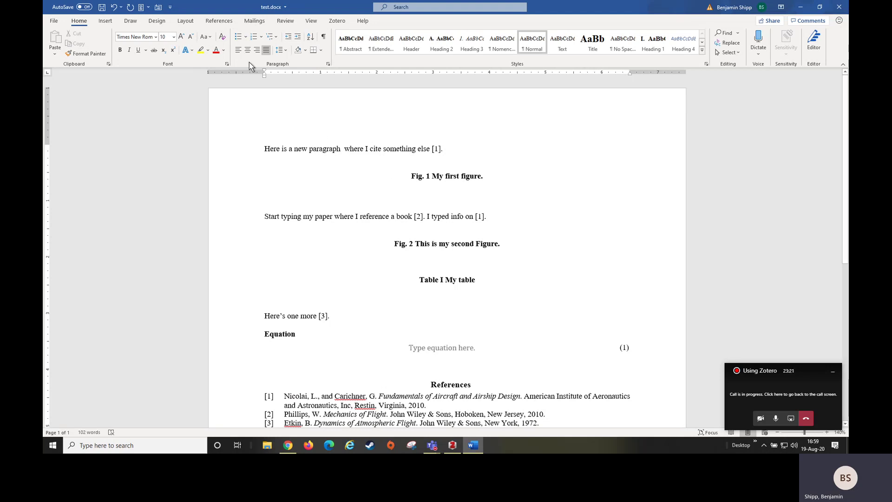
- Set up a cross-reference to Fig. captions showing only the label and number
click(220, 22)
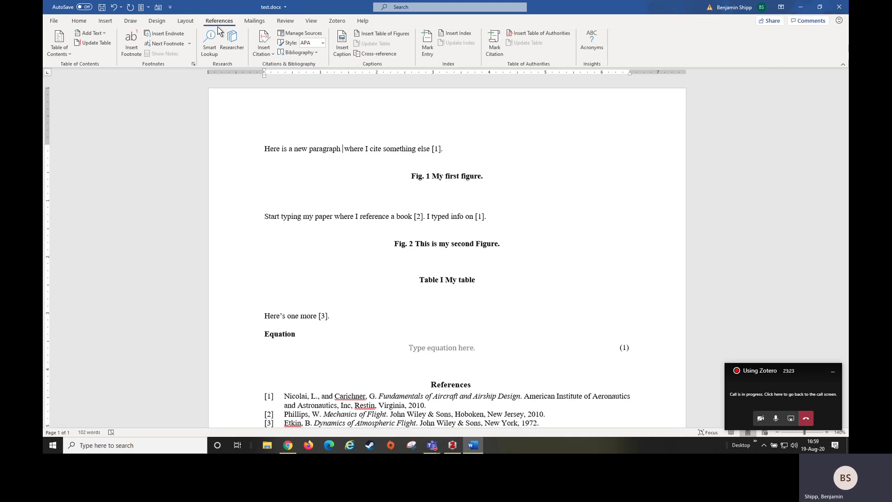
click(376, 54)
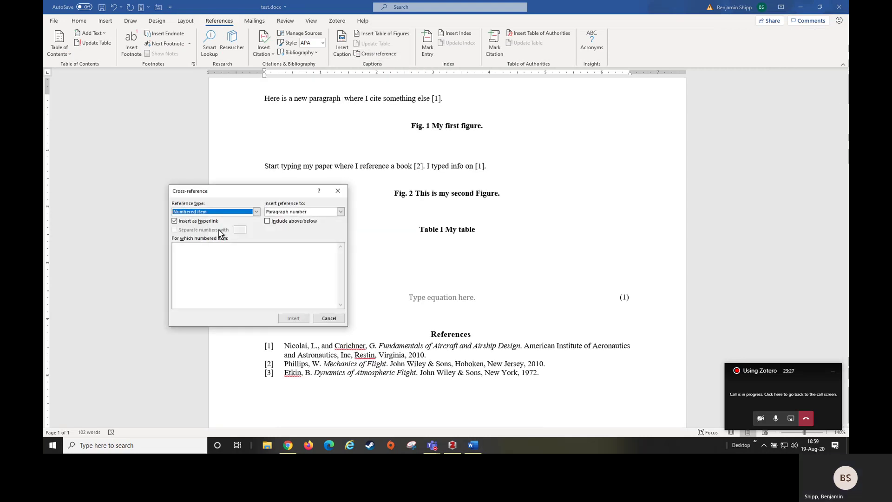
drag(236, 196, 150, 162)
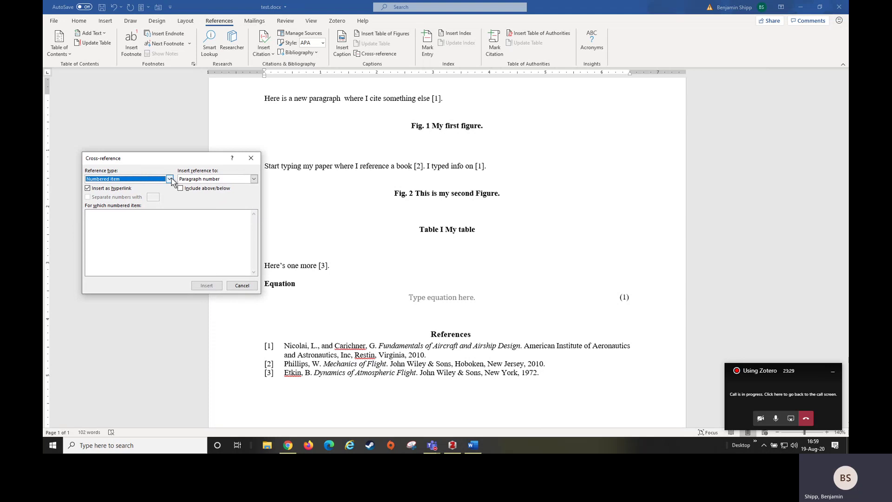
click(169, 179)
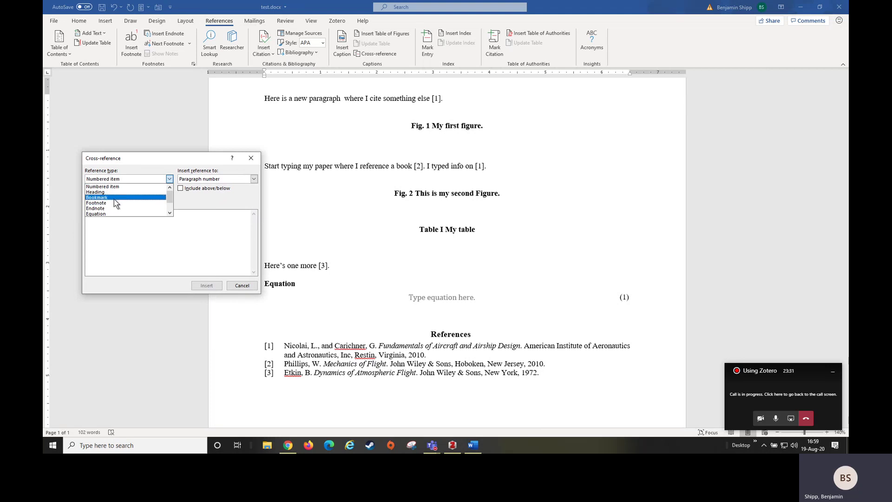
scroll(107, 208, down, 1)
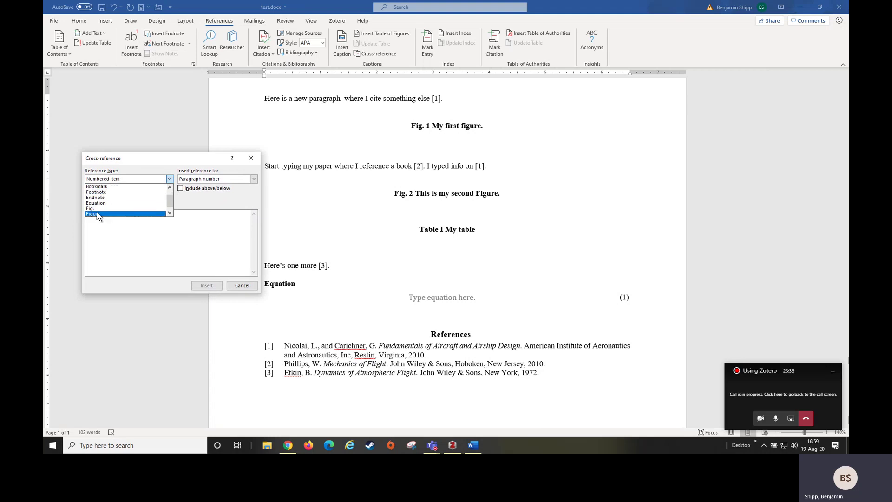
scroll(99, 212, down, 1)
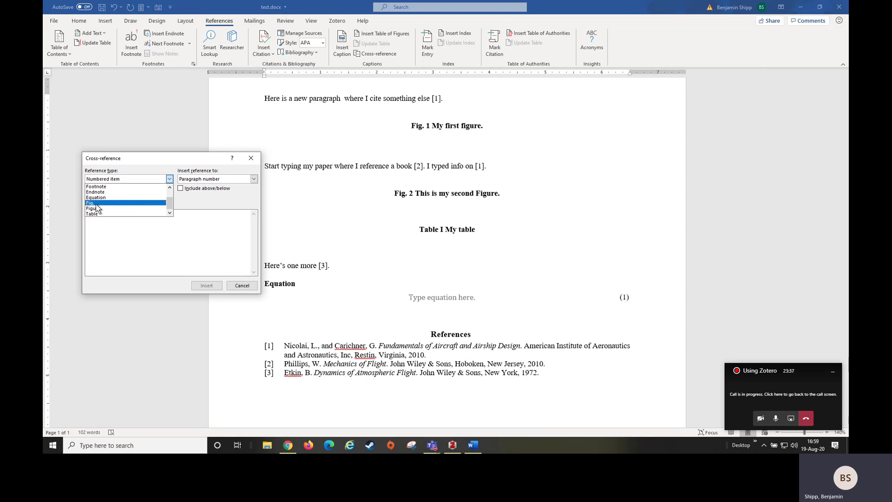
click(97, 204)
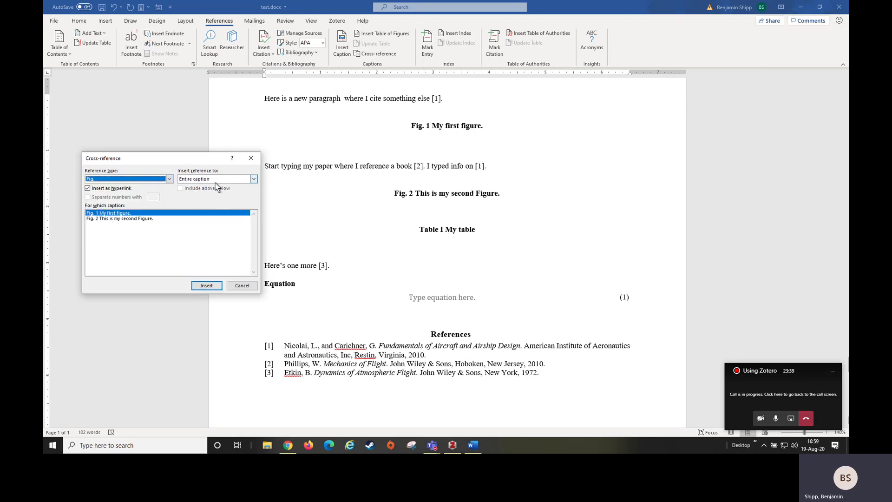
click(254, 181)
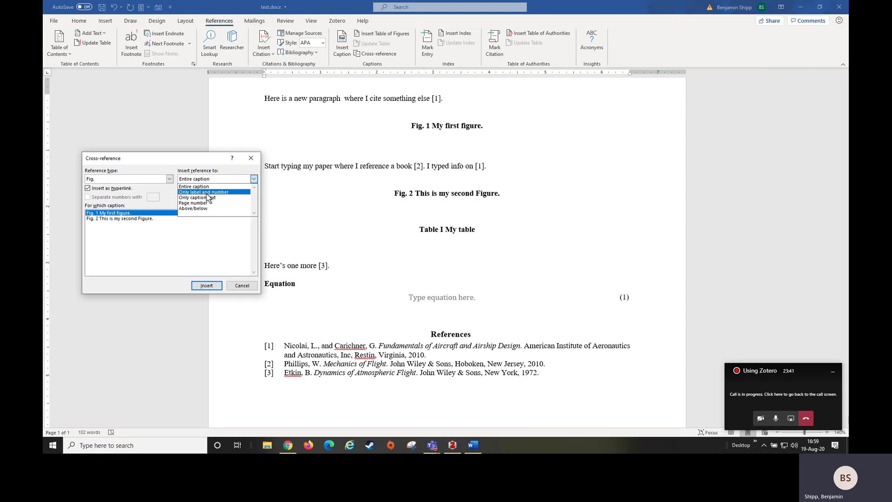
click(207, 193)
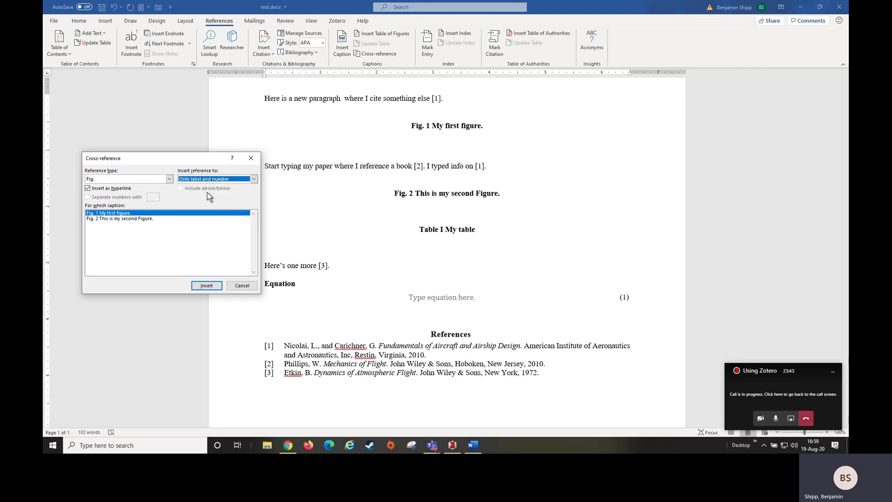
- Pick the Fig. 2 caption and insert its reference after 'paragraph'
click(115, 213)
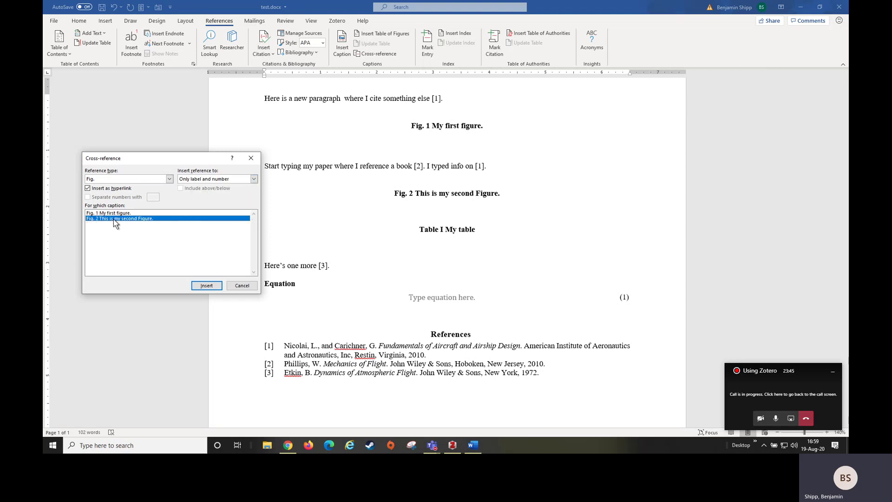
click(116, 219)
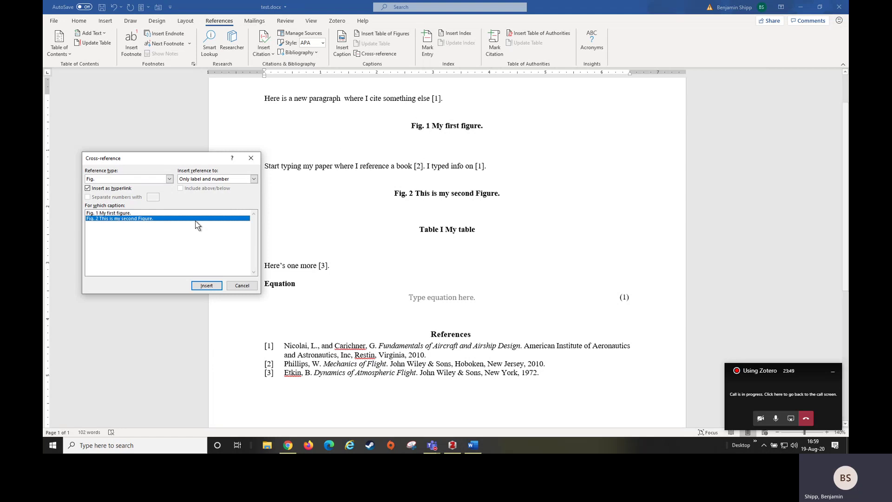
click(128, 213)
click(128, 219)
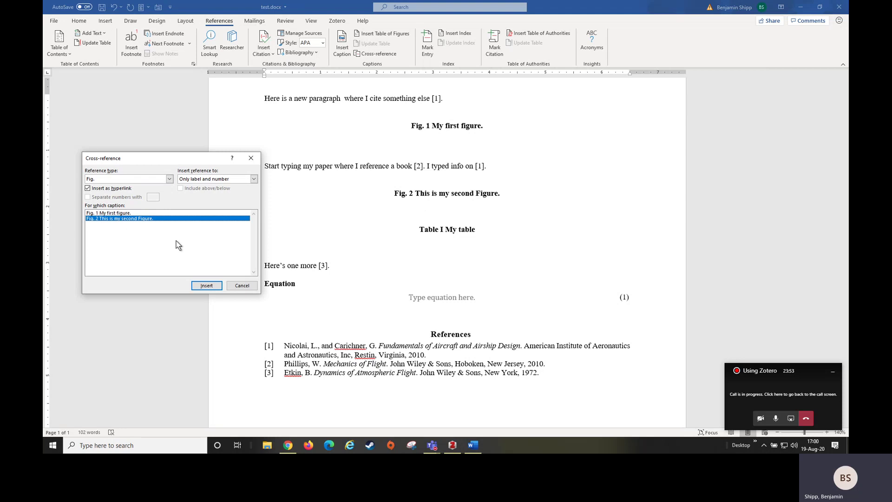
click(206, 286)
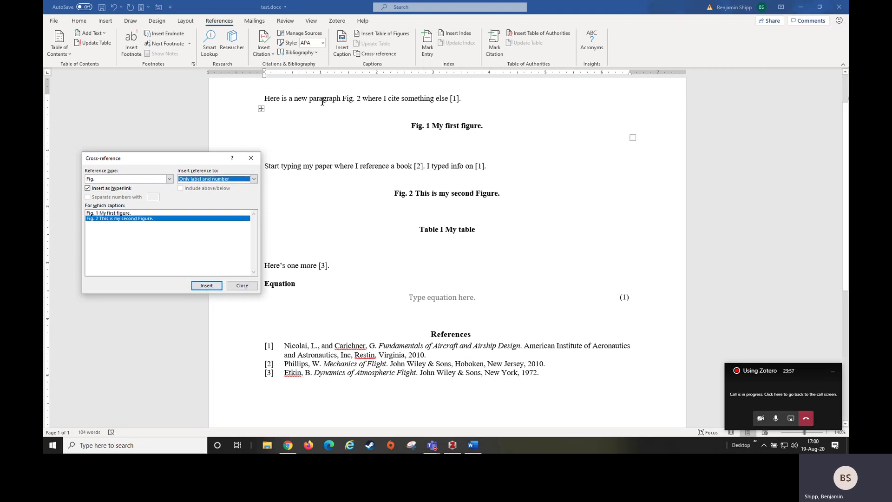
- Add blank lines after the 'typed info on [1].' paragraph and move the Cross-reference dialog left
click(343, 98)
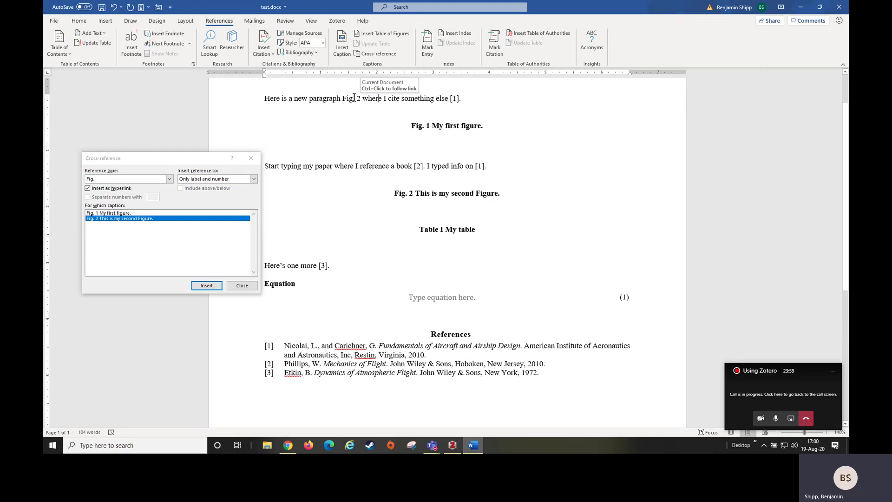
click(525, 164)
key(Return)
key(Return)
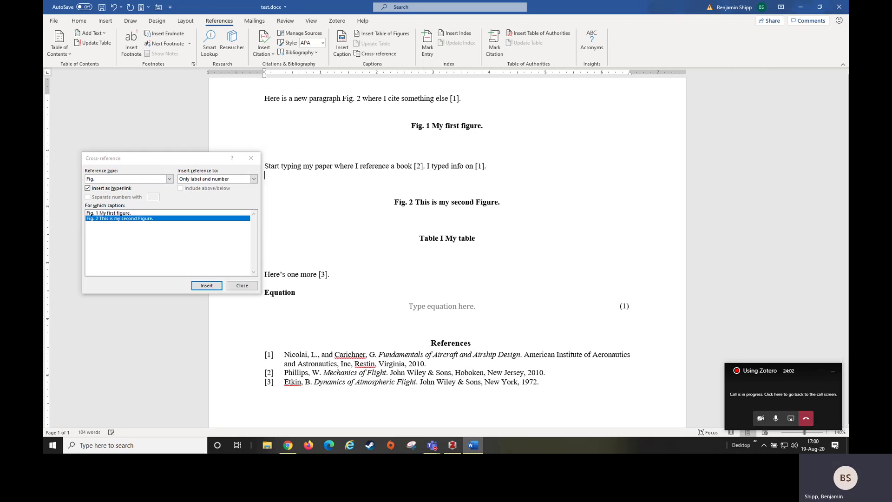
drag(185, 160, 156, 158)
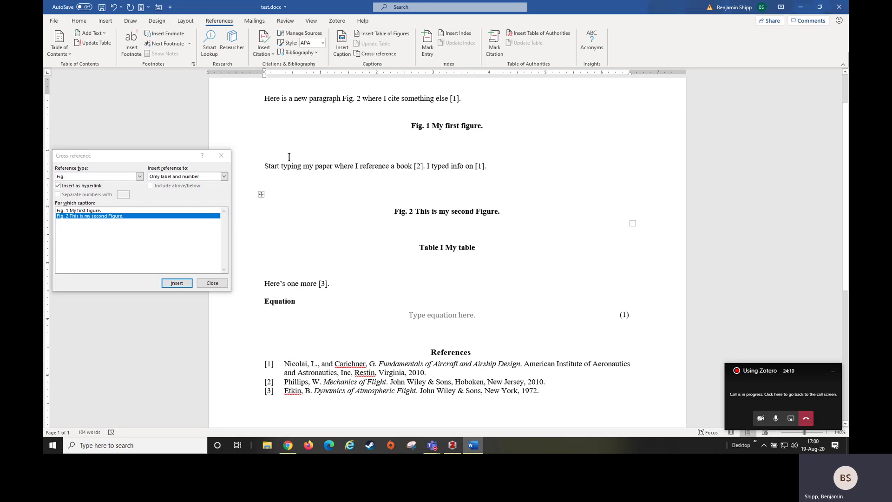
- Insert the AIAA Fig. Quick Part below the paragraph and caption it 'Here is my new Fig 2.'
click(147, 7)
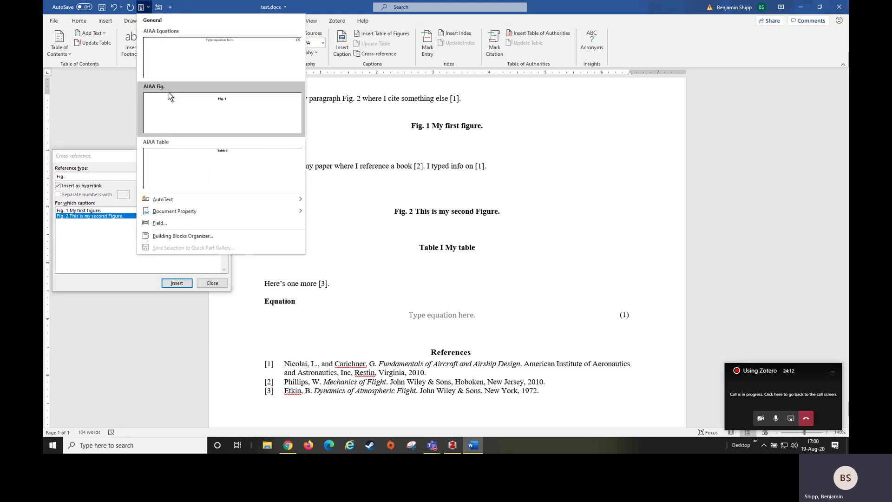
click(187, 117)
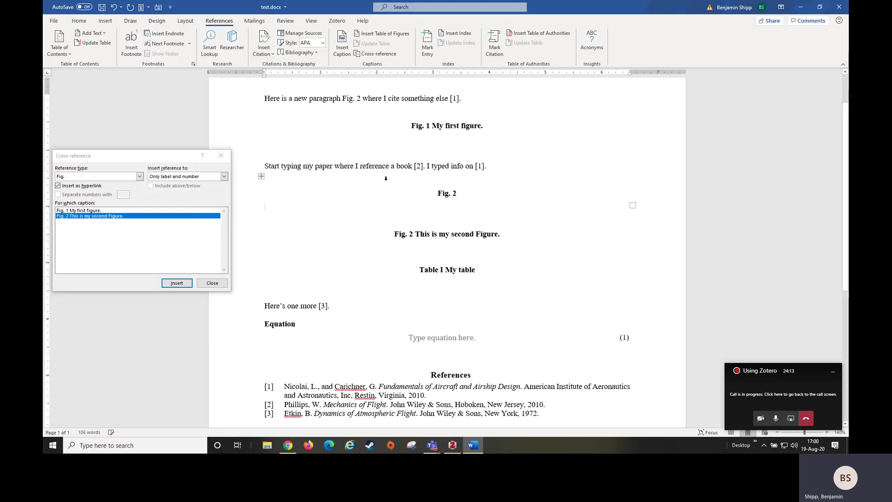
click(459, 192)
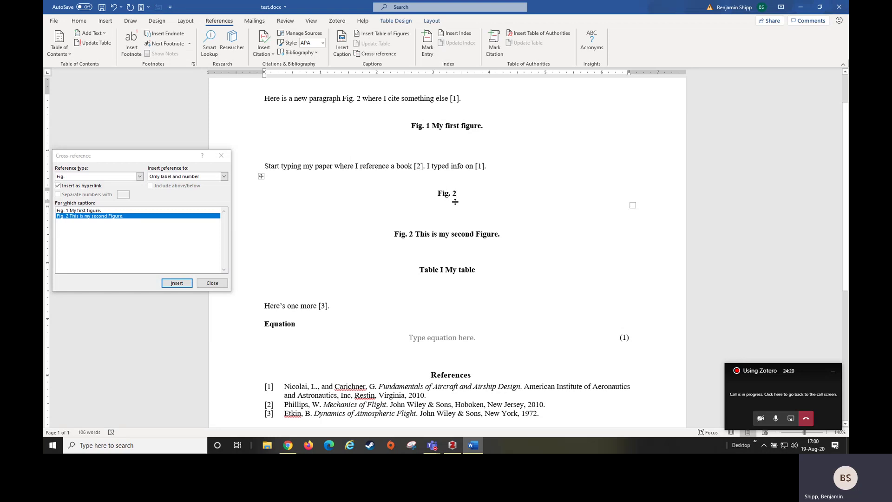
text(Here)
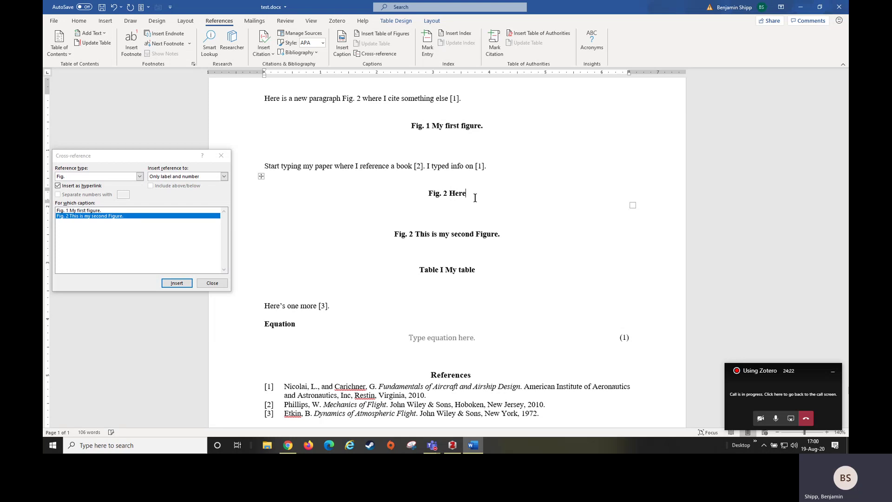
text( is my aew Fig 2.)
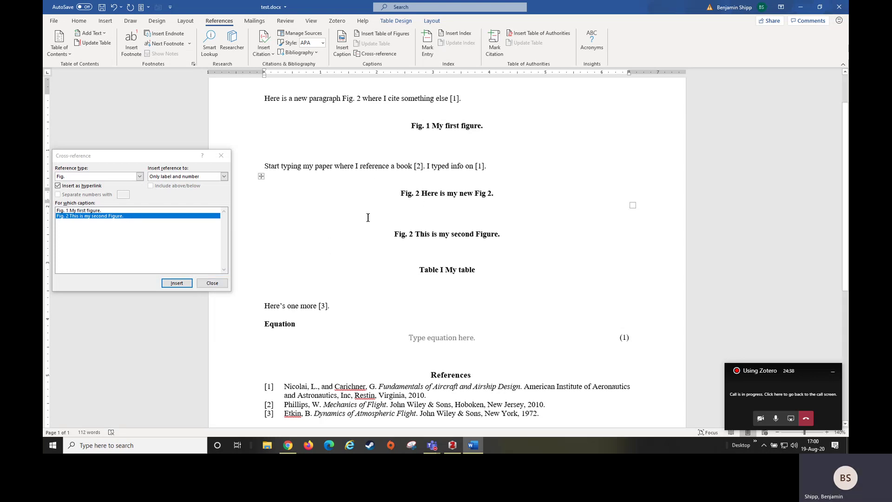
- Select the whole document and update its fields so the later figure and citation become Fig. 3
key(ctrl+a)
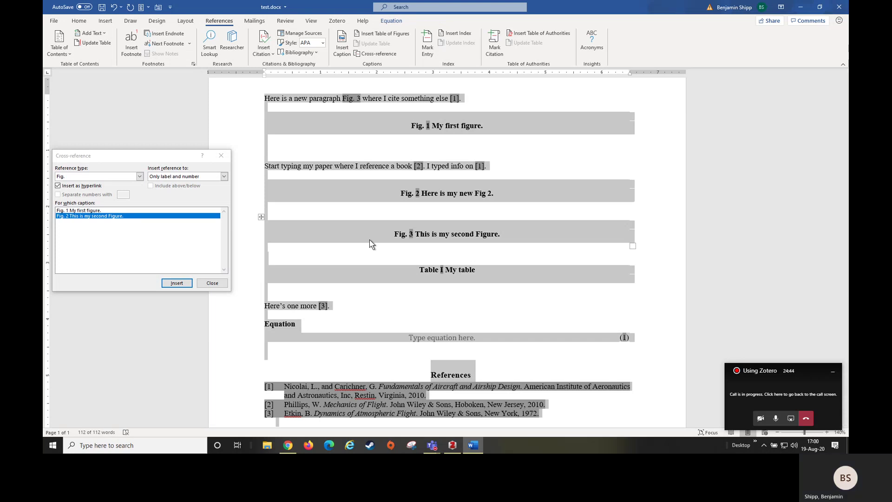
click(432, 213)
scroll(432, 214, up, 1)
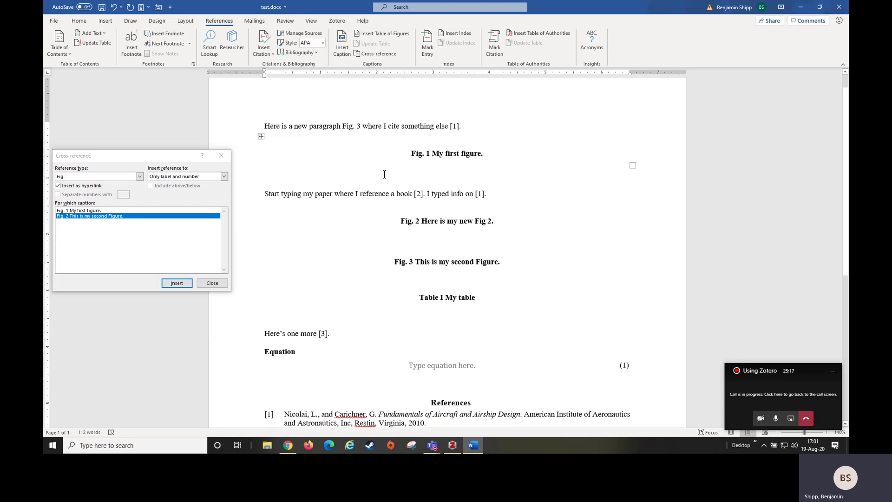
scroll(421, 319, down, 1)
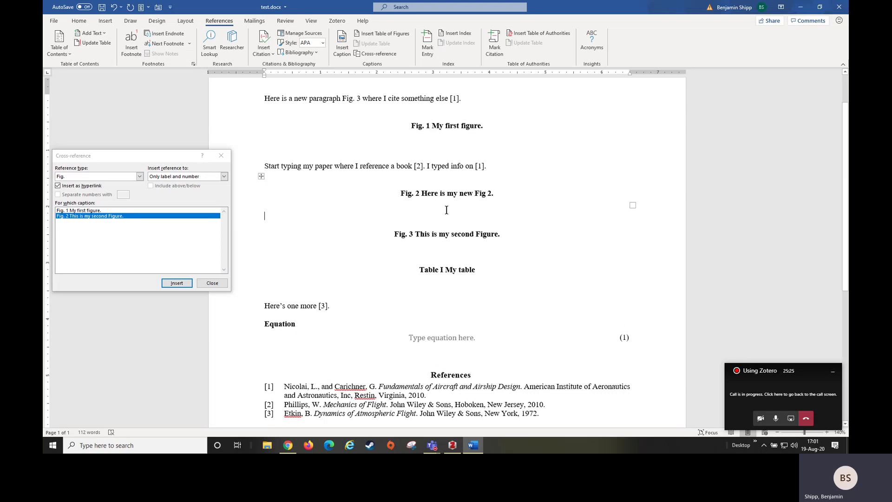
- Insert the AIAA numbered equation block below Fig. 2 and enter b=a
click(571, 194)
click(659, 214)
key(Return)
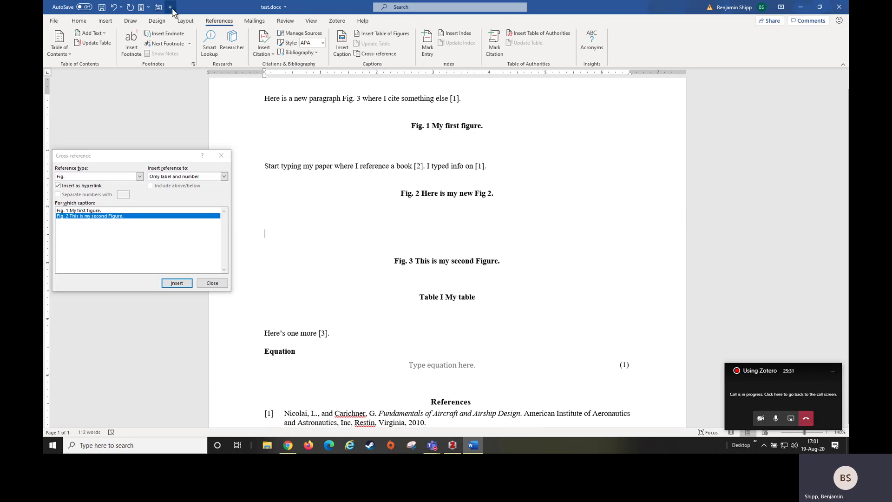
click(146, 7)
click(218, 53)
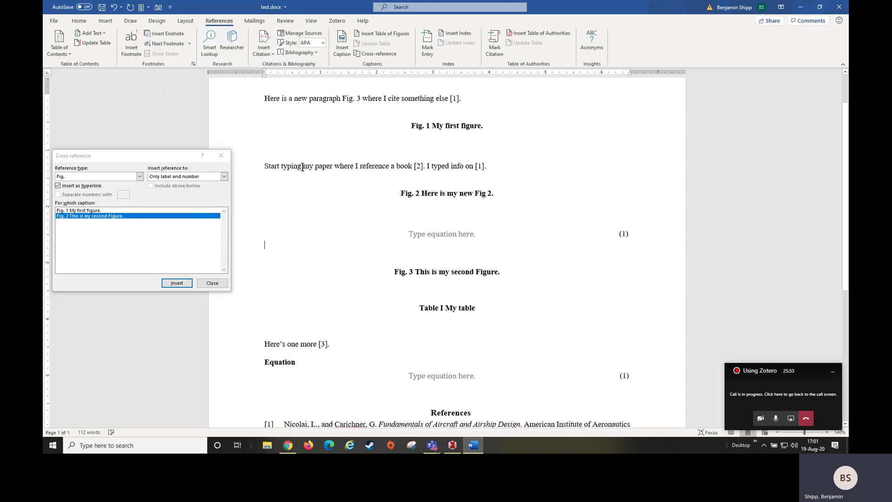
click(443, 239)
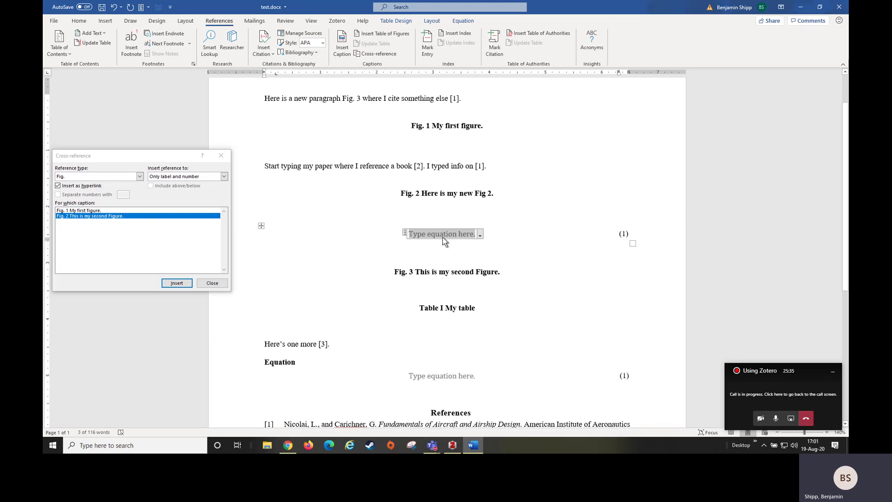
text(b=a)
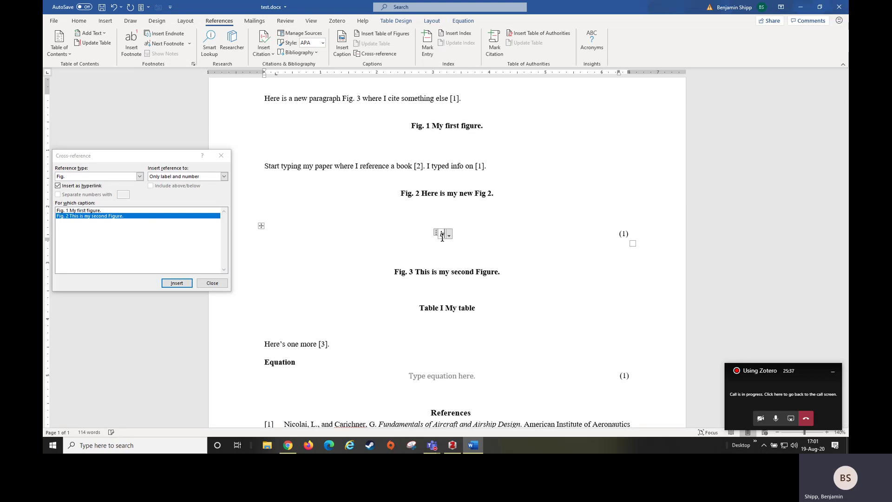
- Enter a = c in the lower equation's placeholder
click(444, 377)
text(a = )
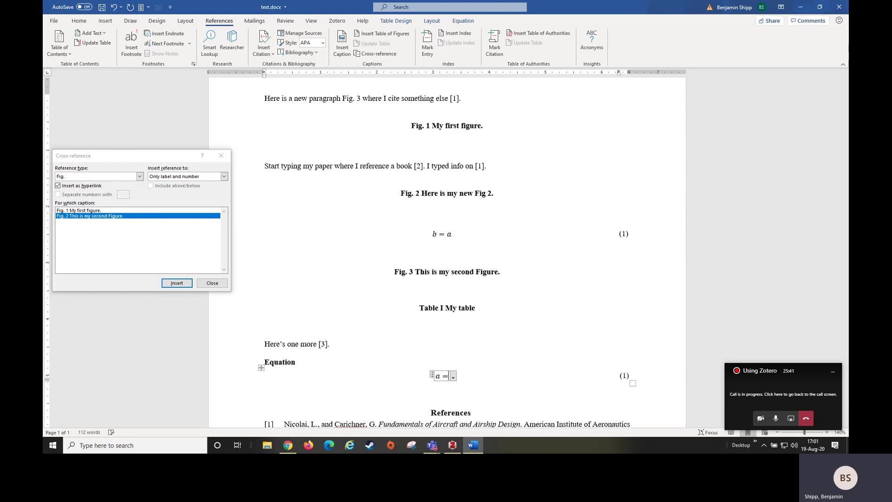
text(c)
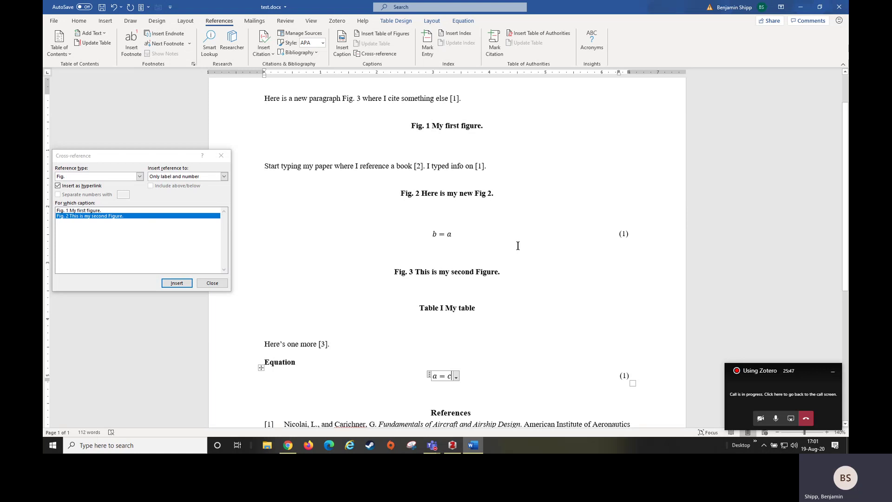
click(332, 164)
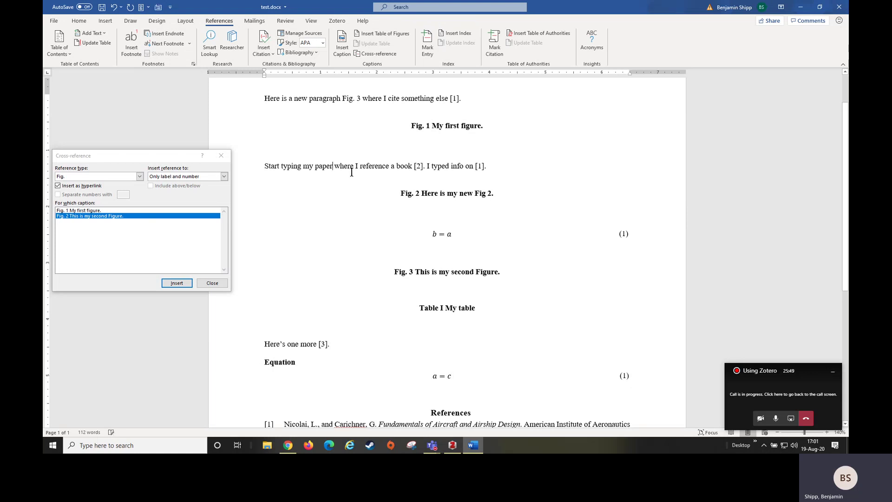
- Insert a cross-reference to equation (1) after 'my paper'
click(139, 178)
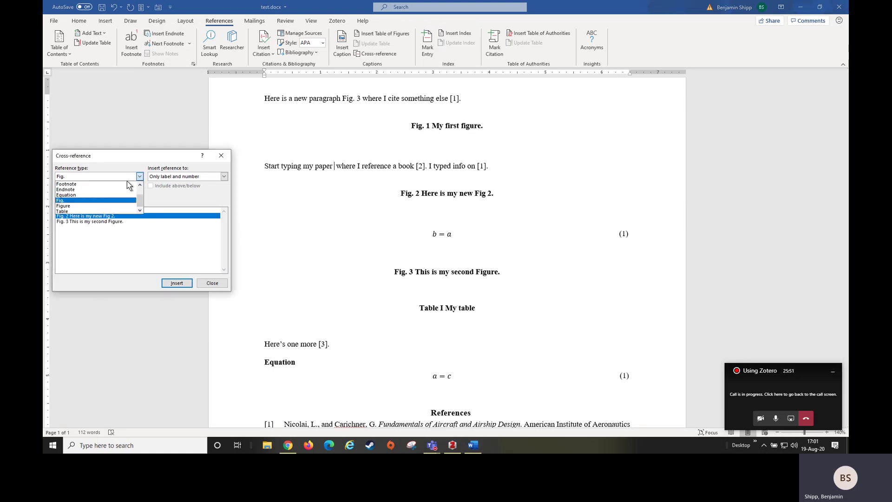
click(72, 195)
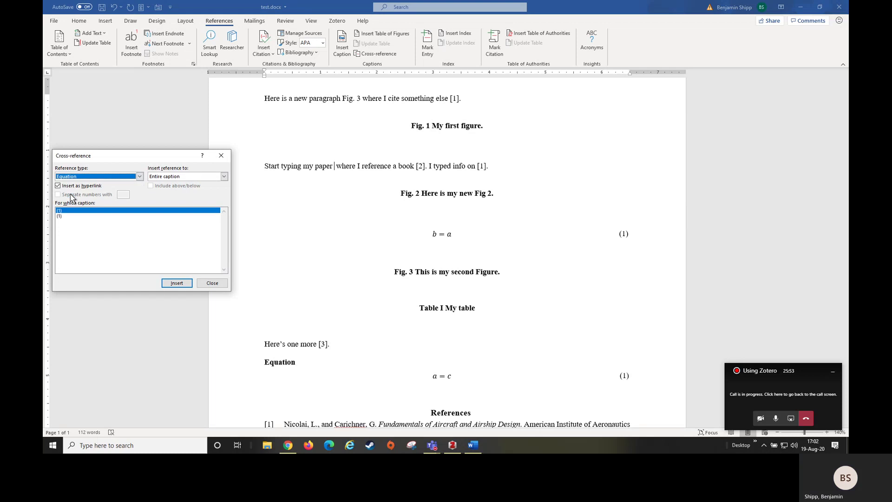
click(81, 221)
click(89, 217)
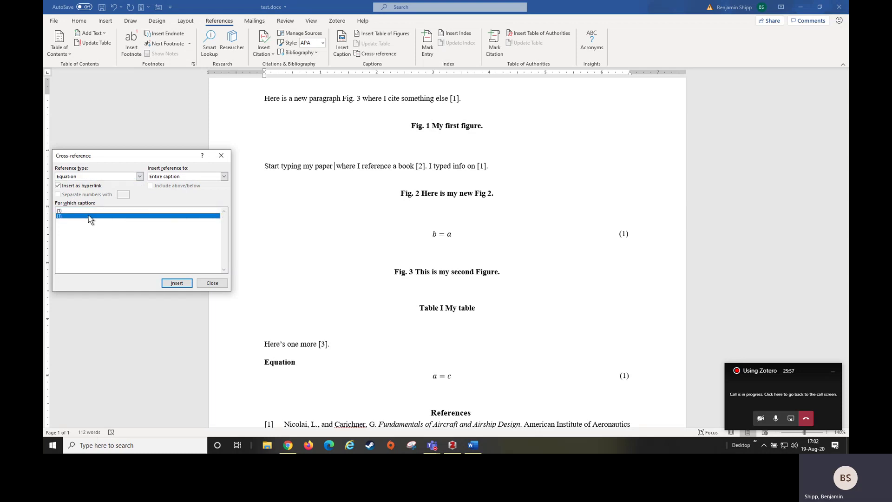
click(90, 211)
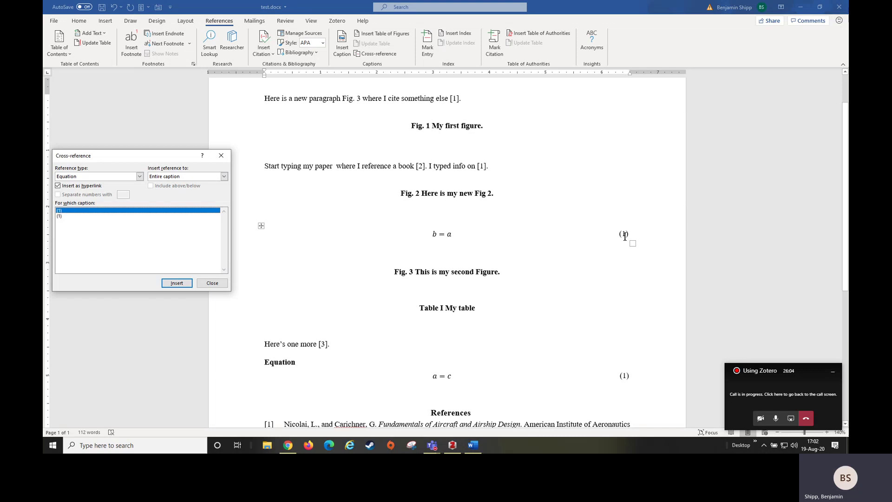
click(177, 283)
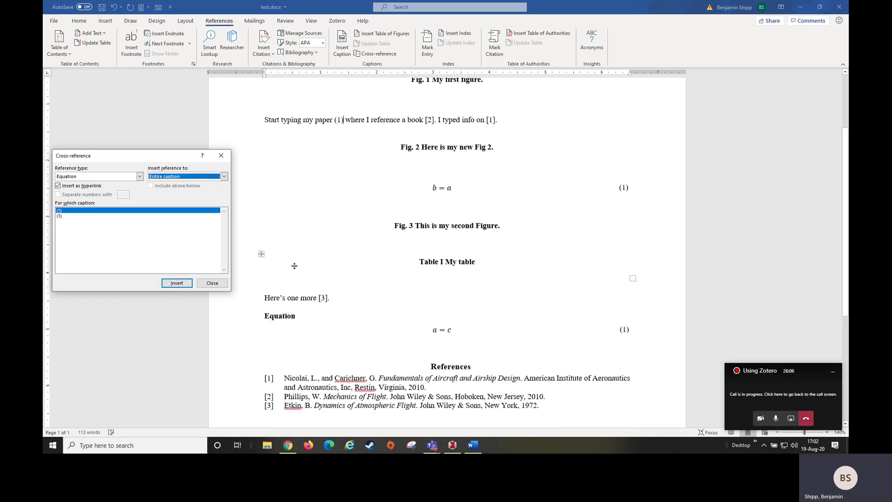
- Type 'Eq.' before the equation (1) reference
click(334, 119)
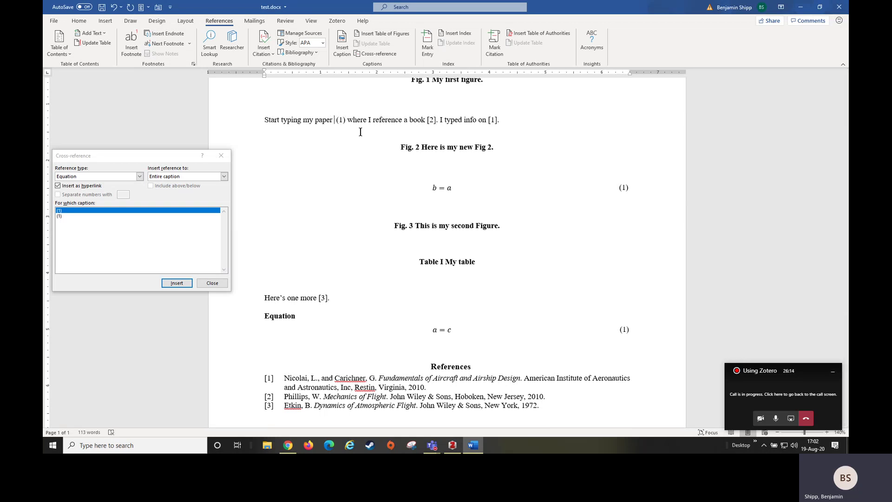
text(Eq)
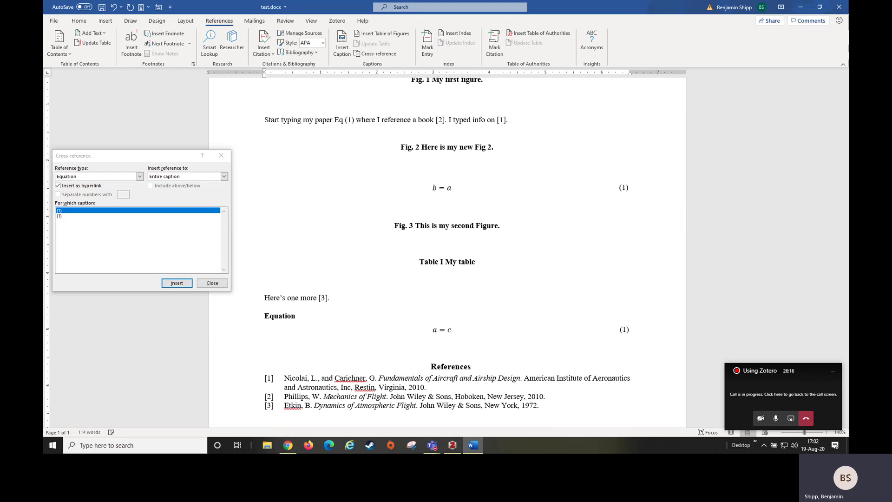
text(.)
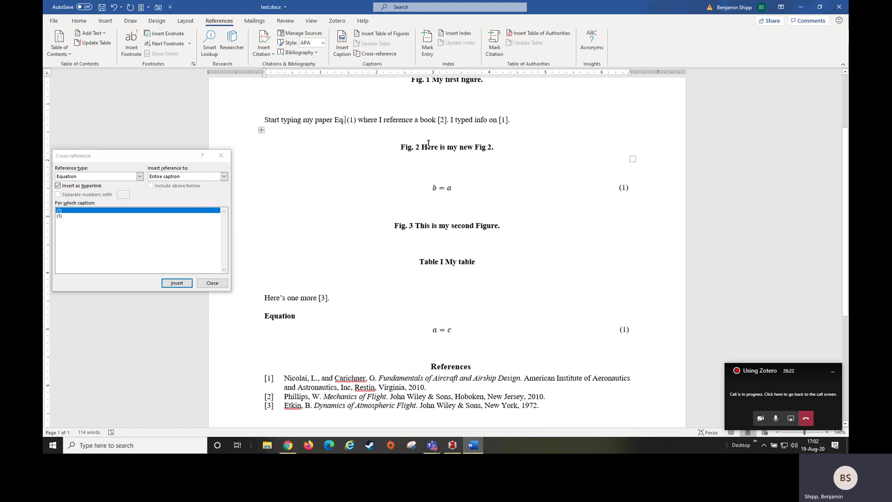
scroll(418, 177, up, 1)
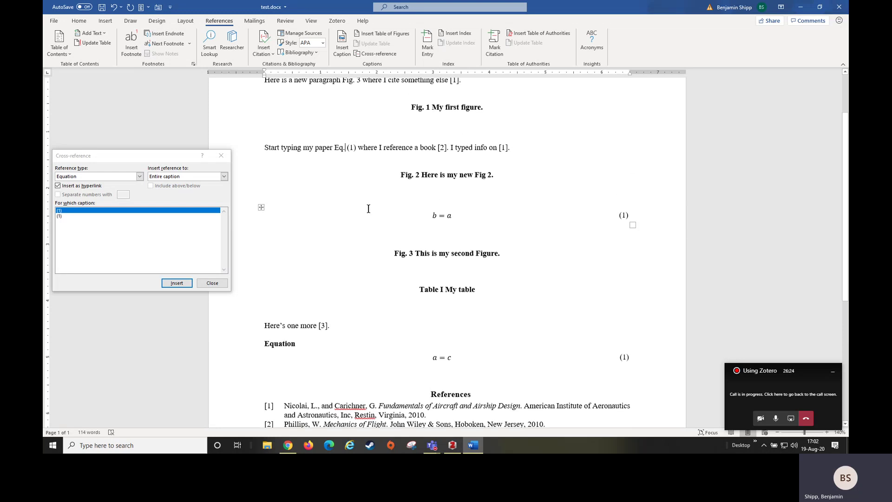
- Select the whole document and update all fields so the Equation block's a = c renumbers to (2)
key(ctrl+a)
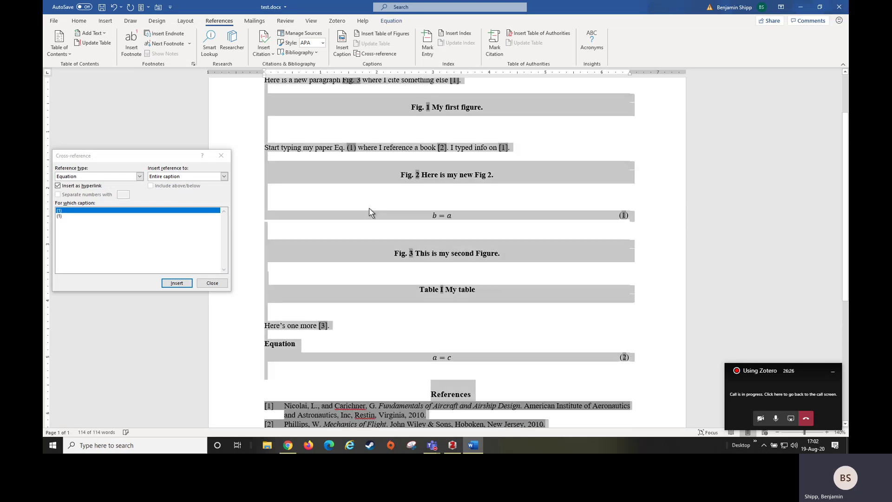
click(648, 277)
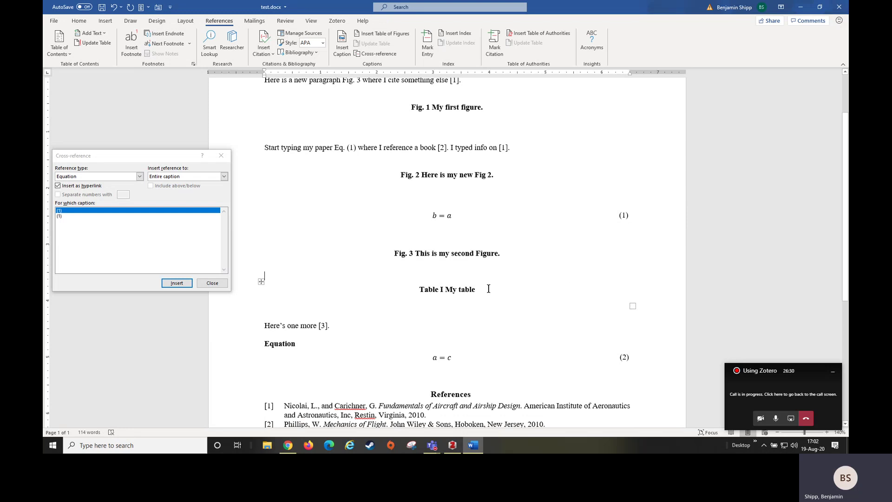
scroll(497, 279, up, 1)
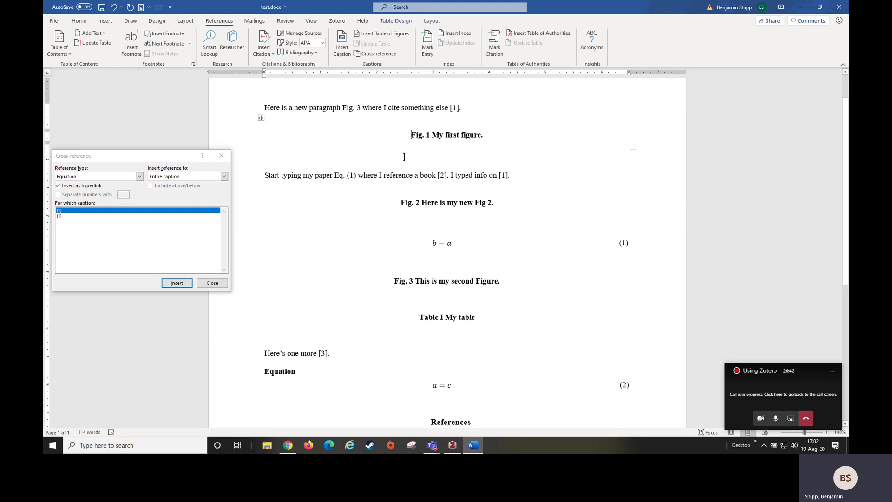
- Insert a blank line after the 'Start typing my paper' paragraph, above the Fig. 2 block
click(442, 186)
key(Return)
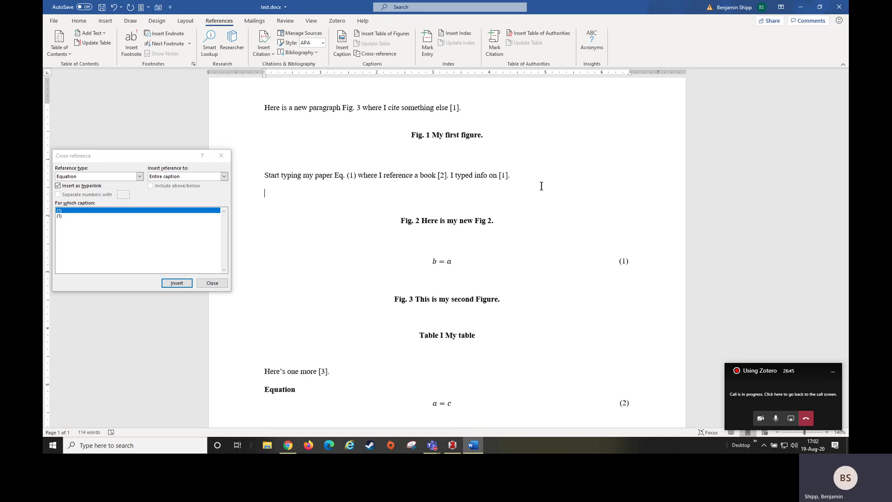
click(142, 7)
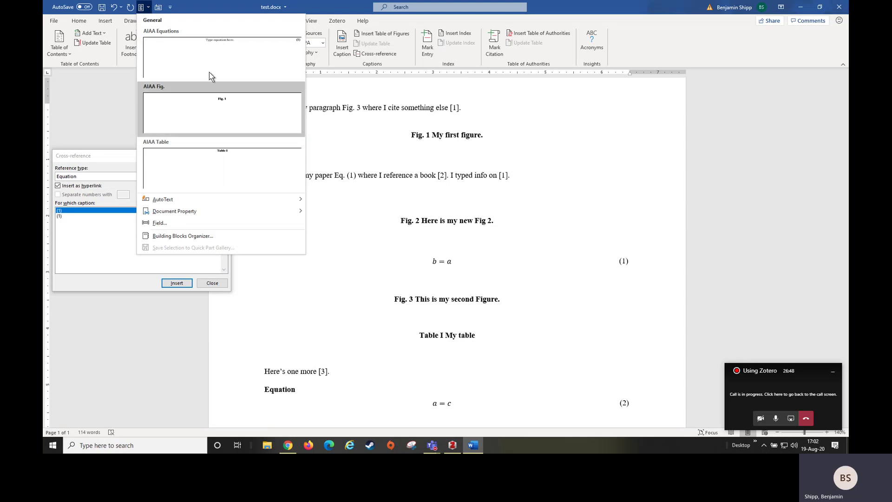
click(405, 197)
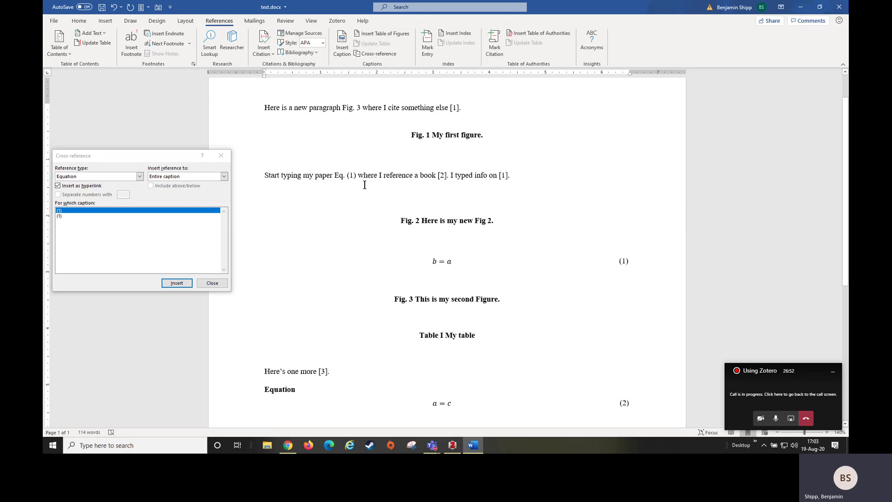